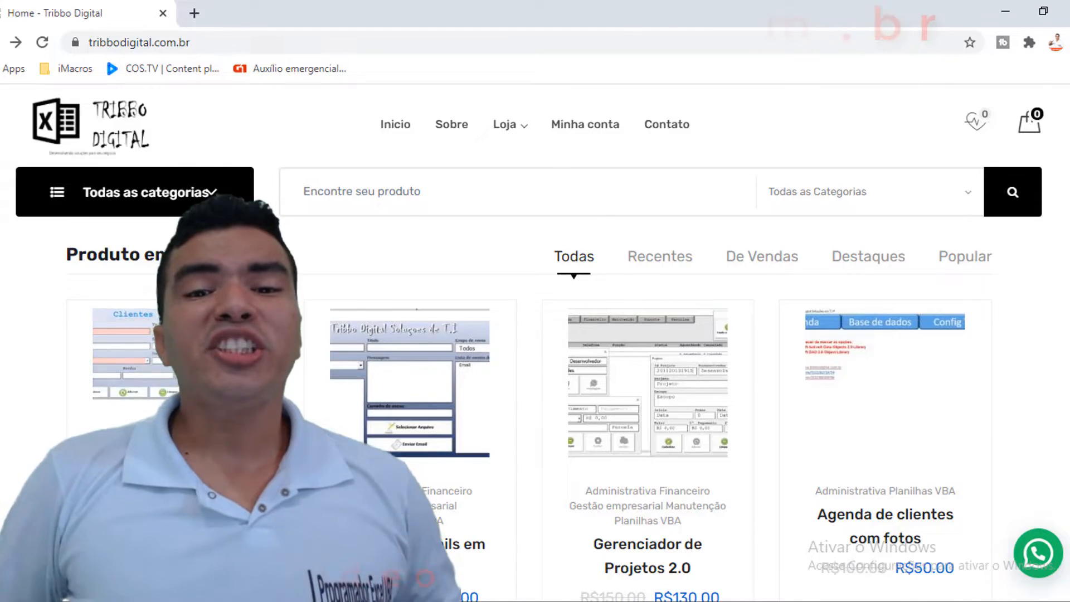
Browse the featured spreadsheets in the Tribbo Digital store and view the product page for Disparo de Mensagens Automáticas para WhatsApp 2.0
{"action": "scroll", "coordinate": [402, 299], "scroll_direction": "down", "scroll_amount": 3}
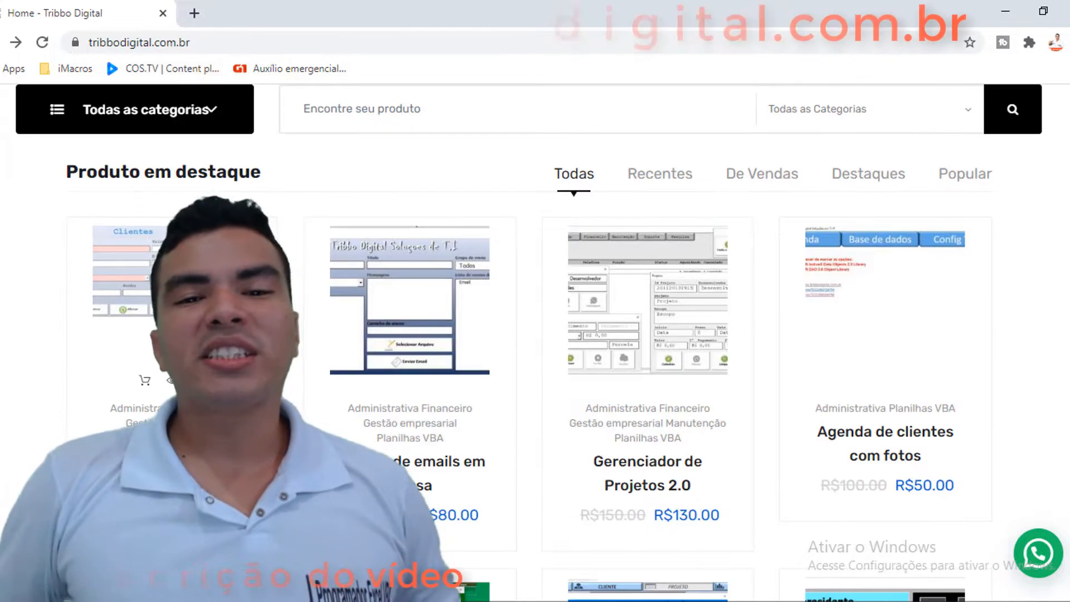
{"action": "scroll", "coordinate": [618, 315], "scroll_direction": "down", "scroll_amount": 6}
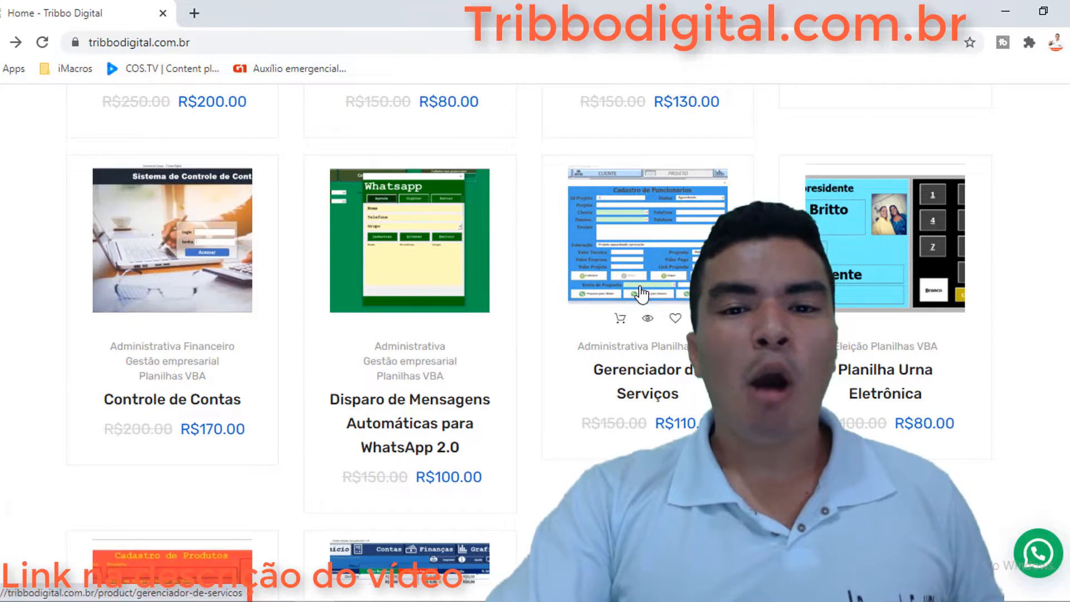
{"action": "scroll", "coordinate": [641, 294], "scroll_direction": "down", "scroll_amount": 6}
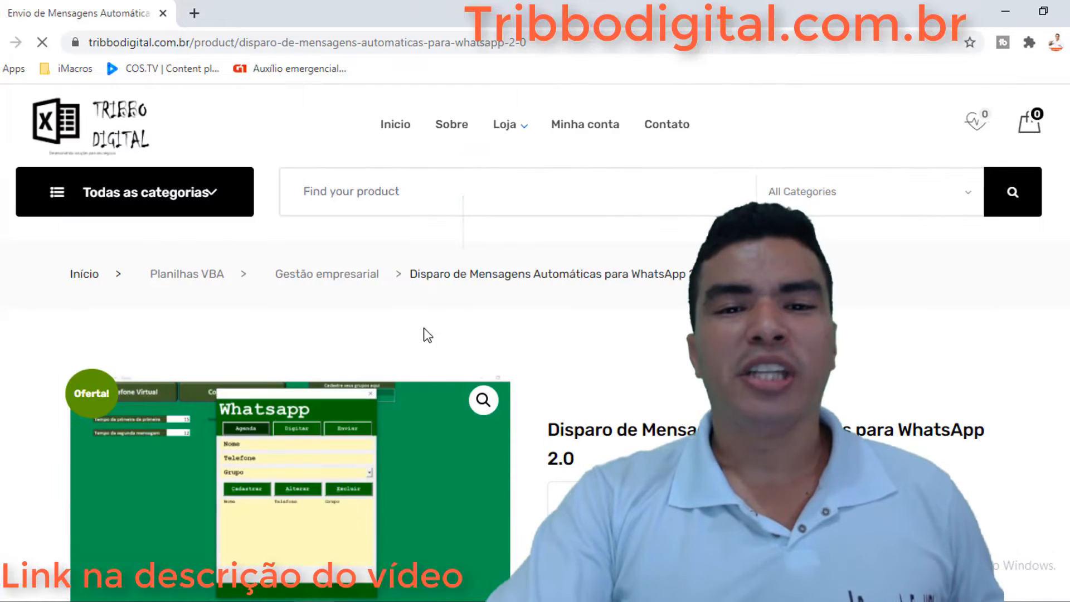
{"action": "scroll", "coordinate": [421, 365], "scroll_direction": "down", "scroll_amount": 1}
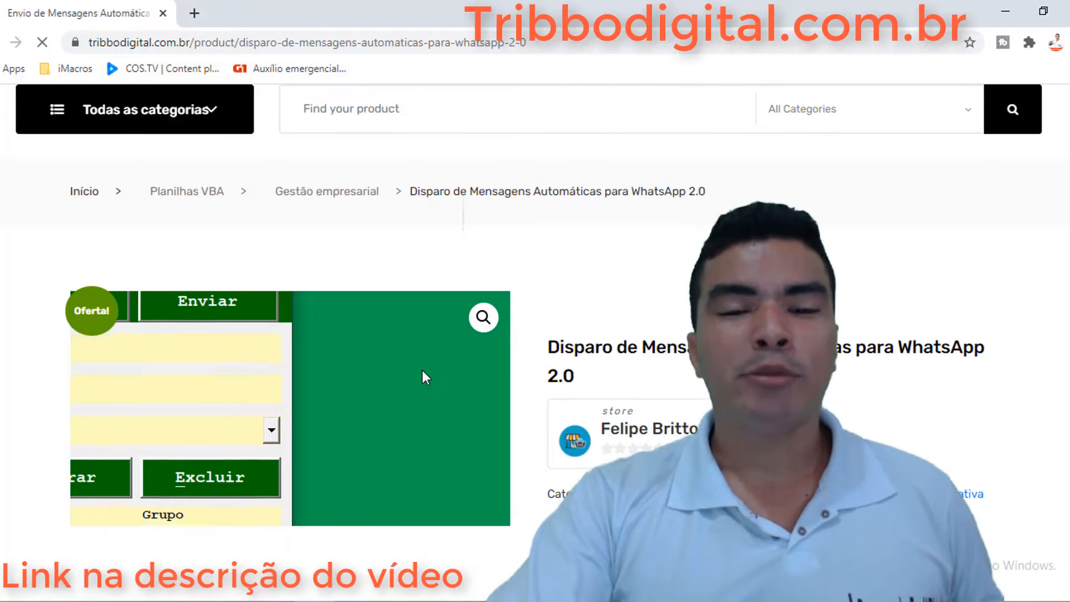
{"action": "scroll", "coordinate": [424, 377], "scroll_direction": "down", "scroll_amount": 1}
{"action": "left_click", "coordinate": [493, 243]}
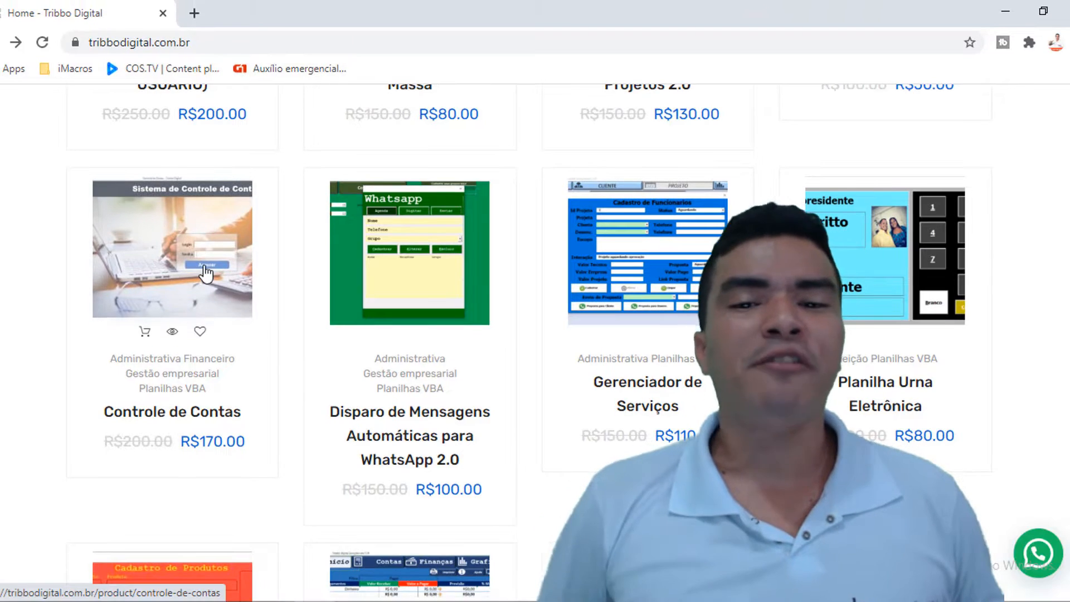
Open the Controle de Contas product page and look through its feature description and preview images
{"action": "left_click", "coordinate": [204, 267]}
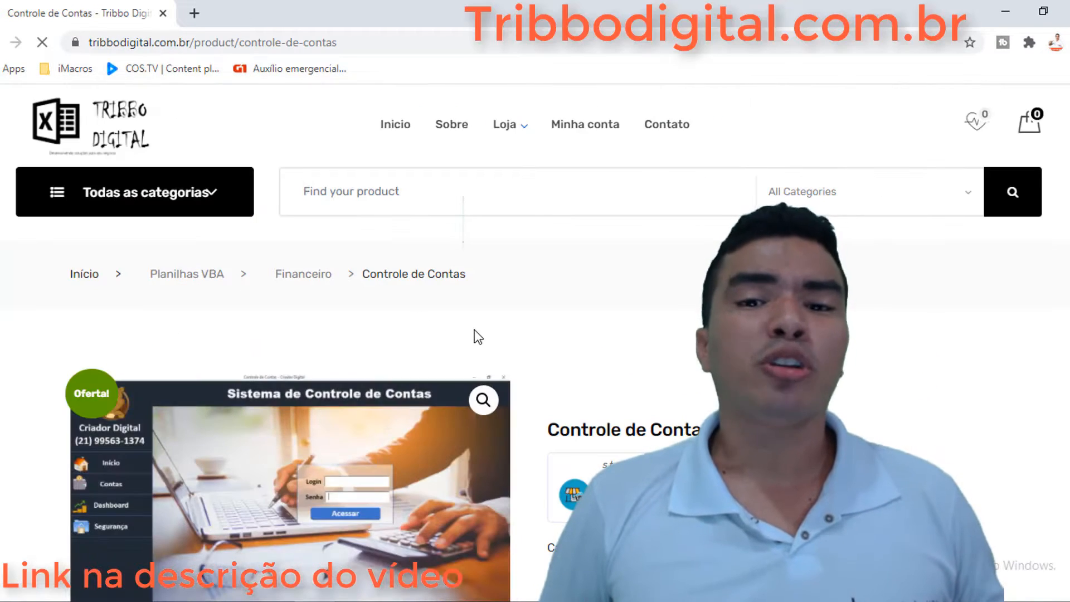
{"action": "scroll", "coordinate": [390, 370], "scroll_direction": "down", "scroll_amount": 1}
{"action": "scroll", "coordinate": [390, 370], "scroll_direction": "down", "scroll_amount": 5}
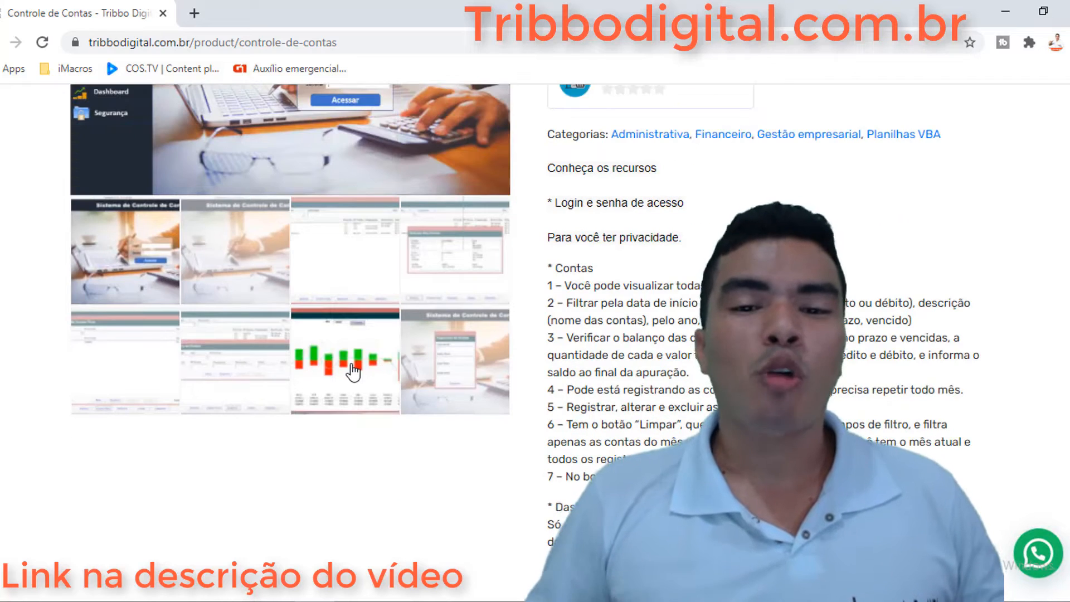
{"action": "left_click", "coordinate": [390, 375]}
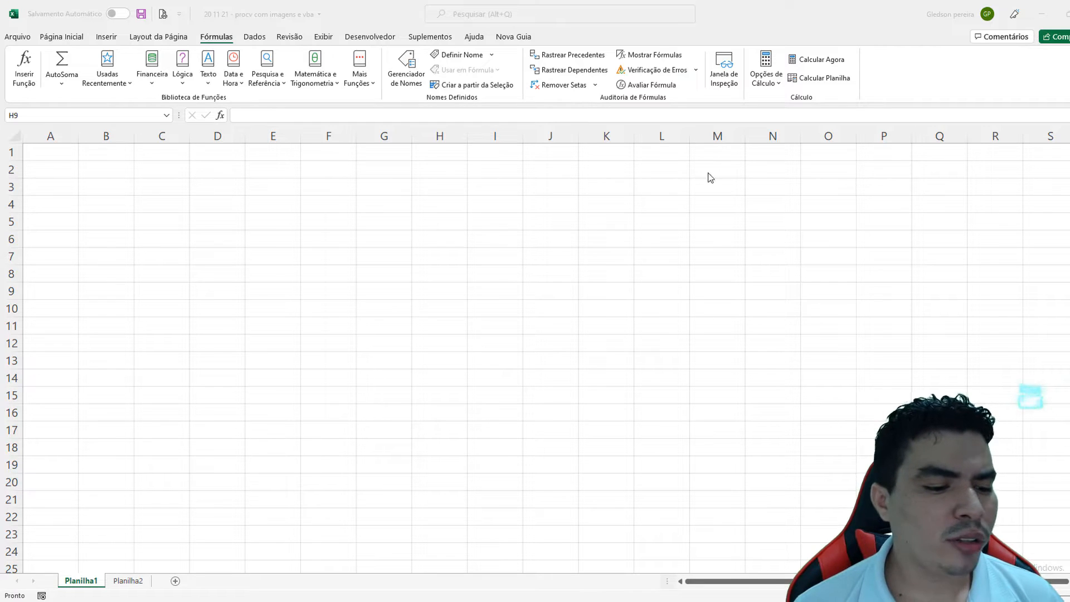
Switch to Excel, examine the pictures in column A and names in column B of Planilha2, and return to Planilha1
{"action": "left_click", "coordinate": [106, 357]}
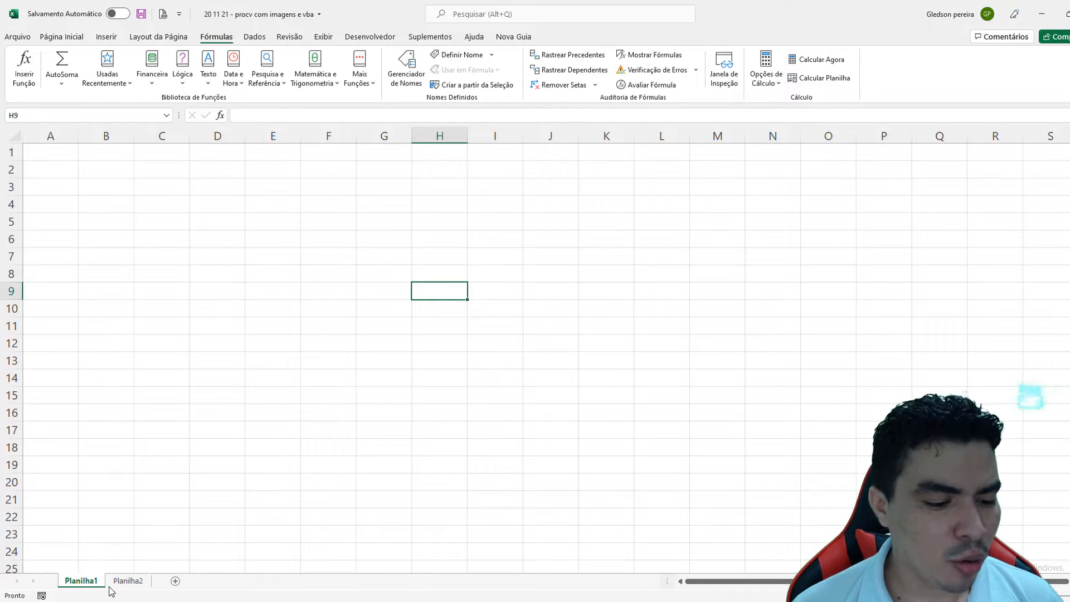
{"action": "left_click", "coordinate": [127, 581]}
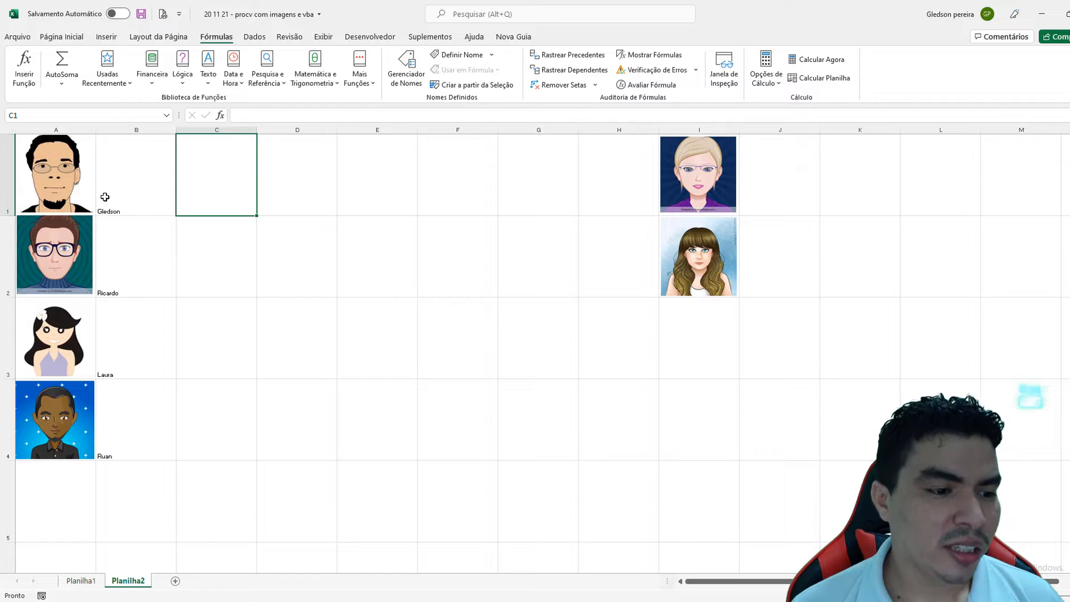
{"action": "left_click", "coordinate": [57, 129]}
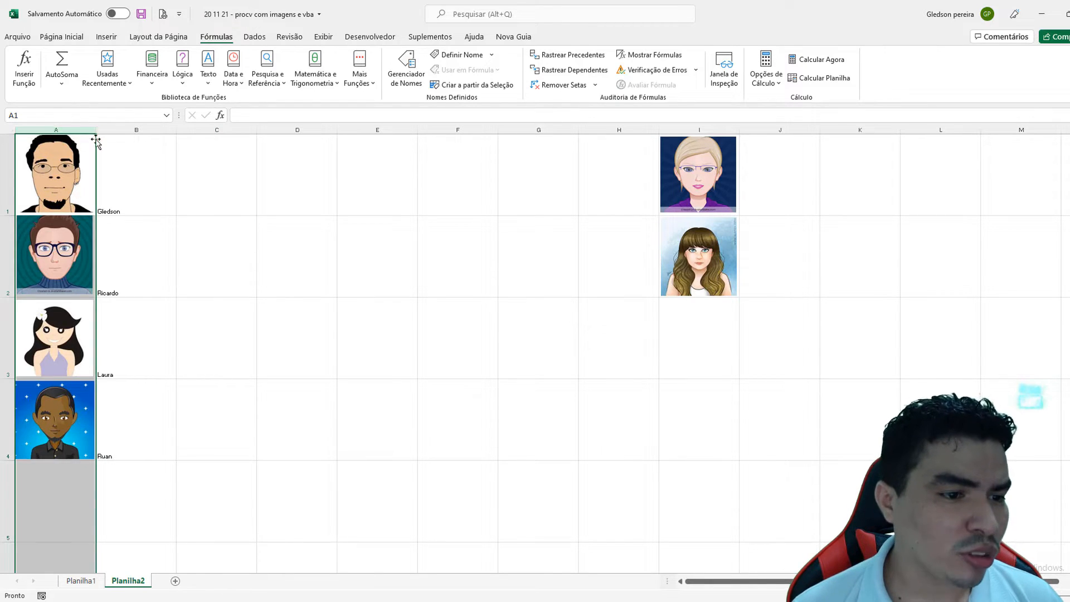
{"action": "left_click", "coordinate": [126, 129]}
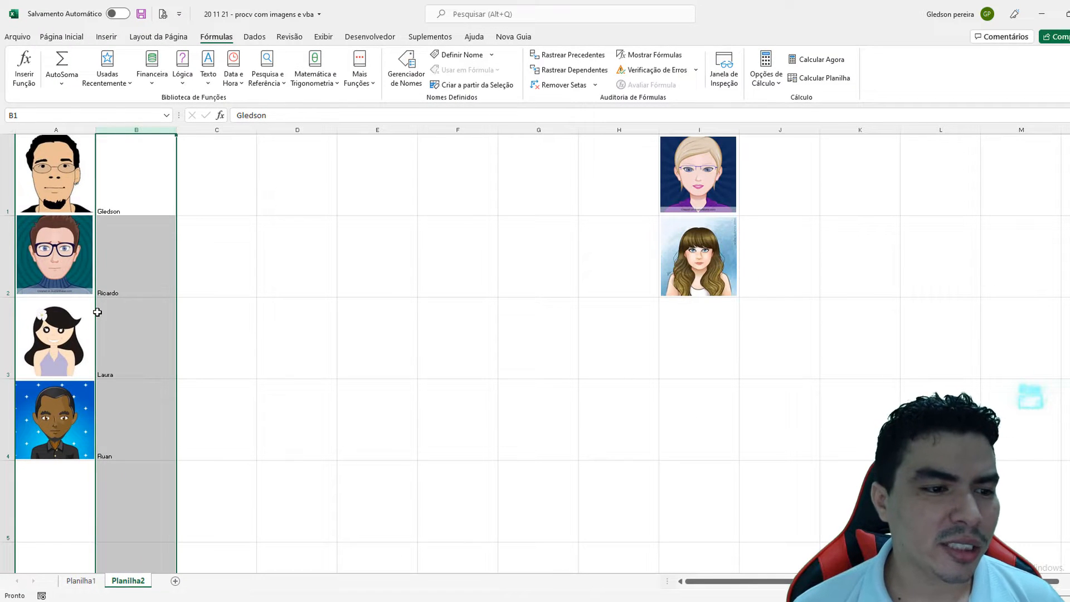
{"action": "left_click", "coordinate": [278, 301]}
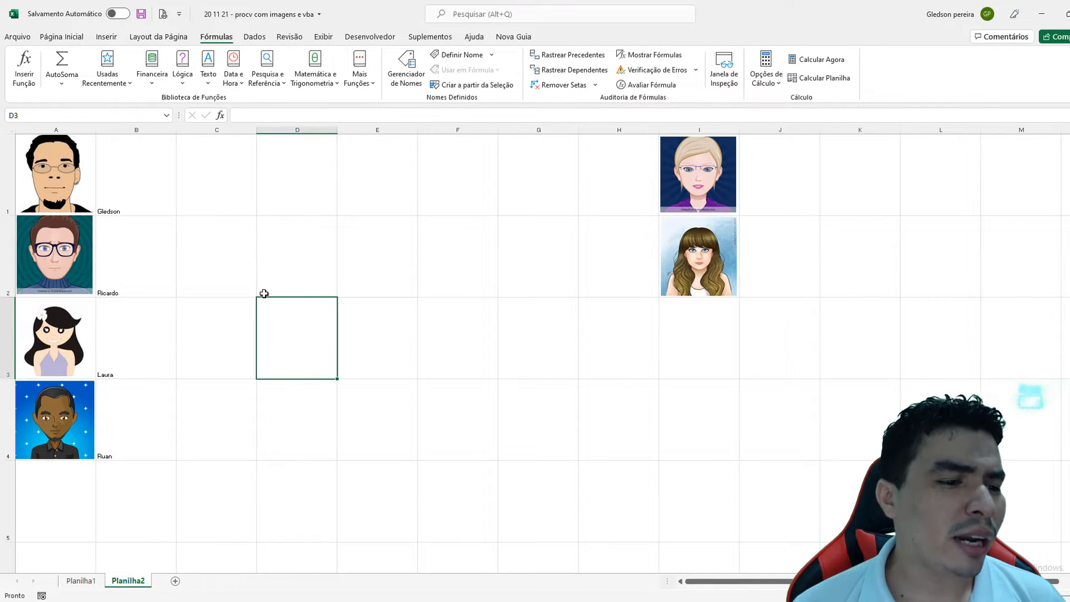
{"action": "left_click", "coordinate": [94, 582]}
{"action": "left_click", "coordinate": [373, 190]}
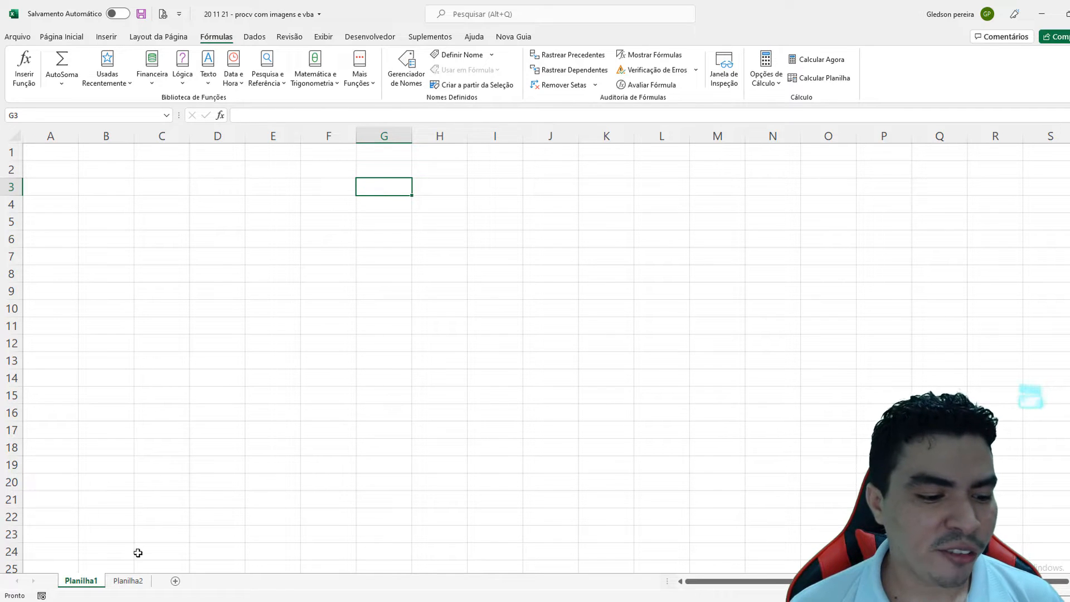
{"action": "left_click", "coordinate": [128, 580]}
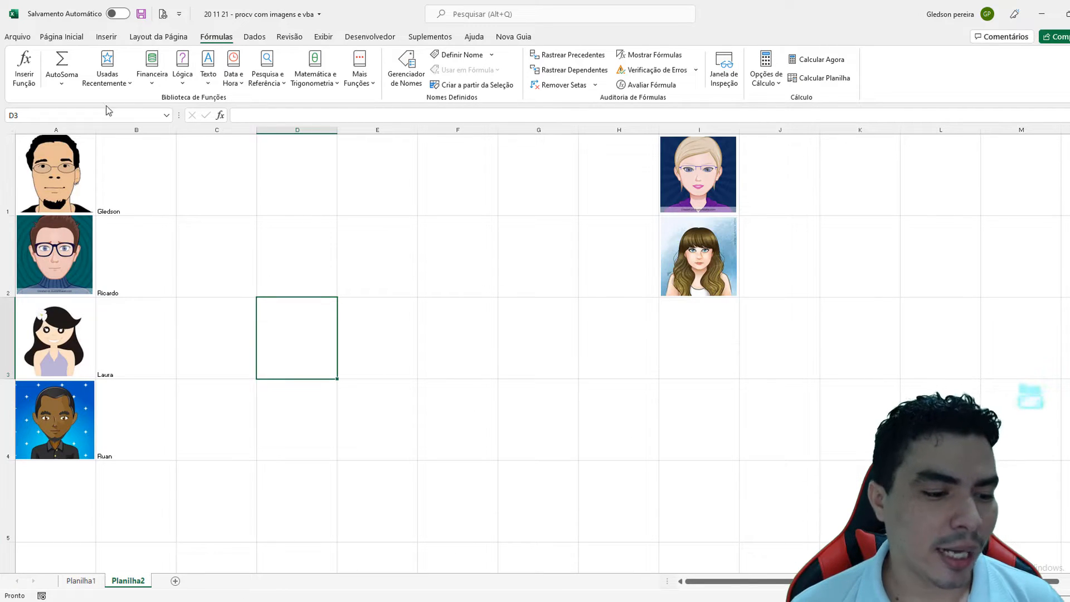
{"action": "left_click", "coordinate": [81, 581]}
{"action": "left_click", "coordinate": [328, 250]}
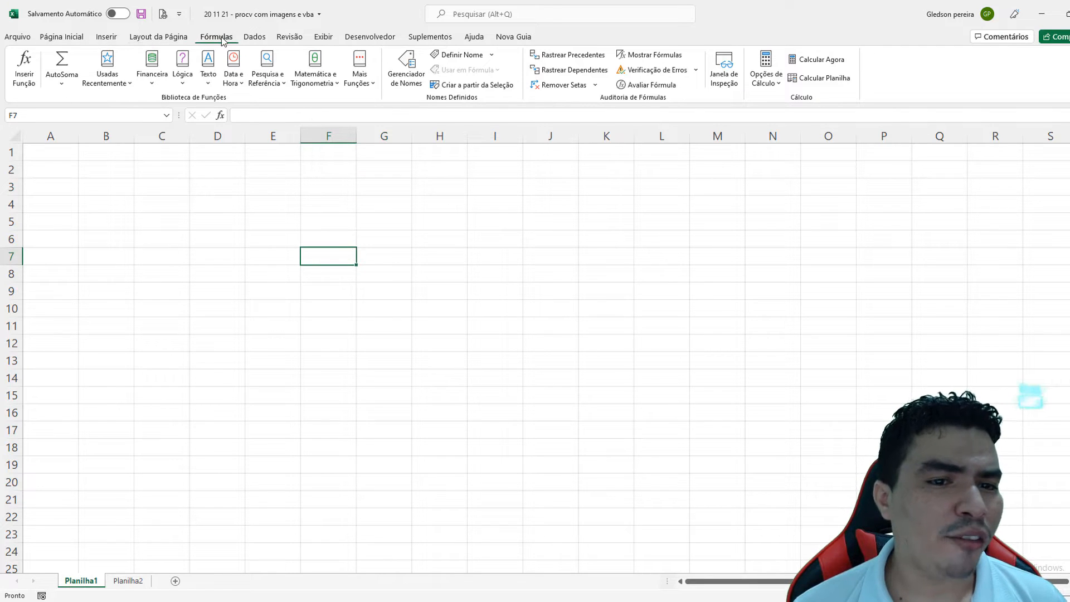
Insert a combo box form control across columns F to I around row 4 of Planilha1 and open its control formatting settings
{"action": "left_click", "coordinate": [372, 36]}
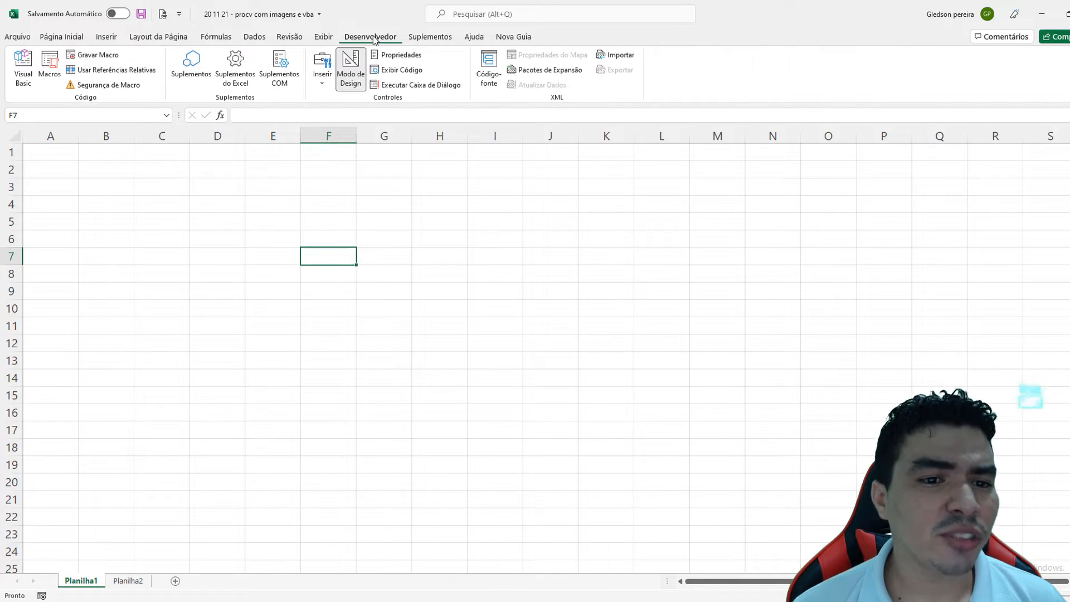
{"action": "left_click", "coordinate": [327, 71]}
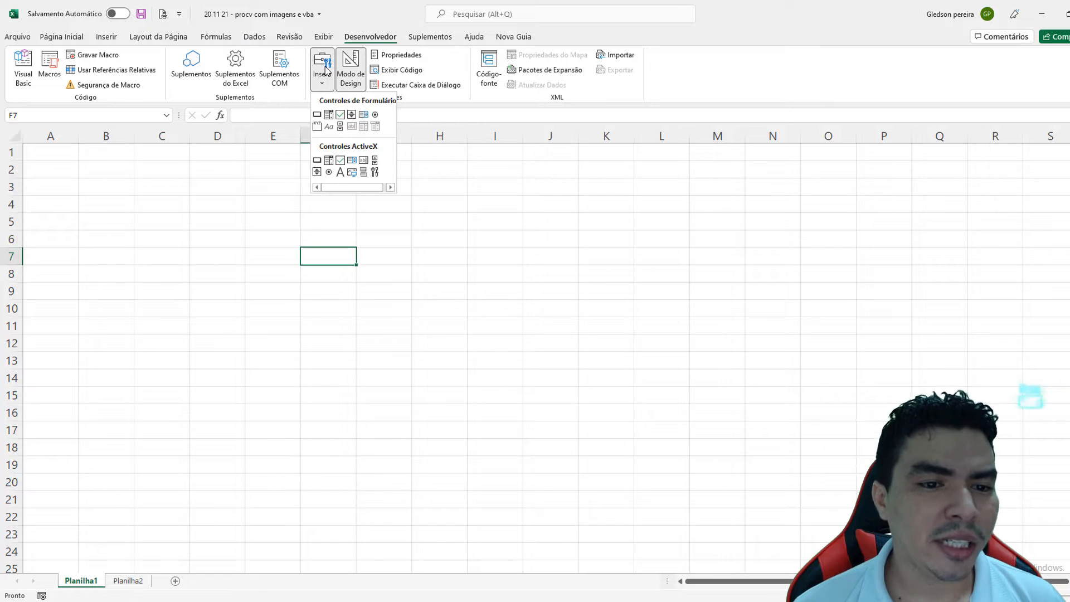
{"action": "left_click", "coordinate": [329, 115]}
{"action": "left_click_drag", "start_coordinate": [293, 190], "coordinate": [444, 205]}
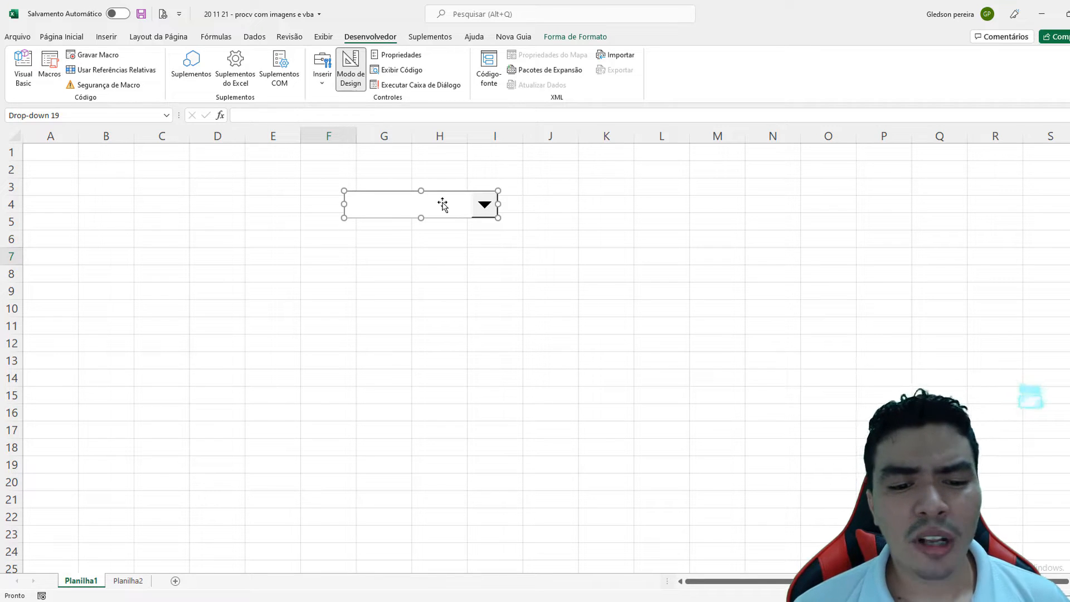
{"action": "right_click", "coordinate": [443, 204]}
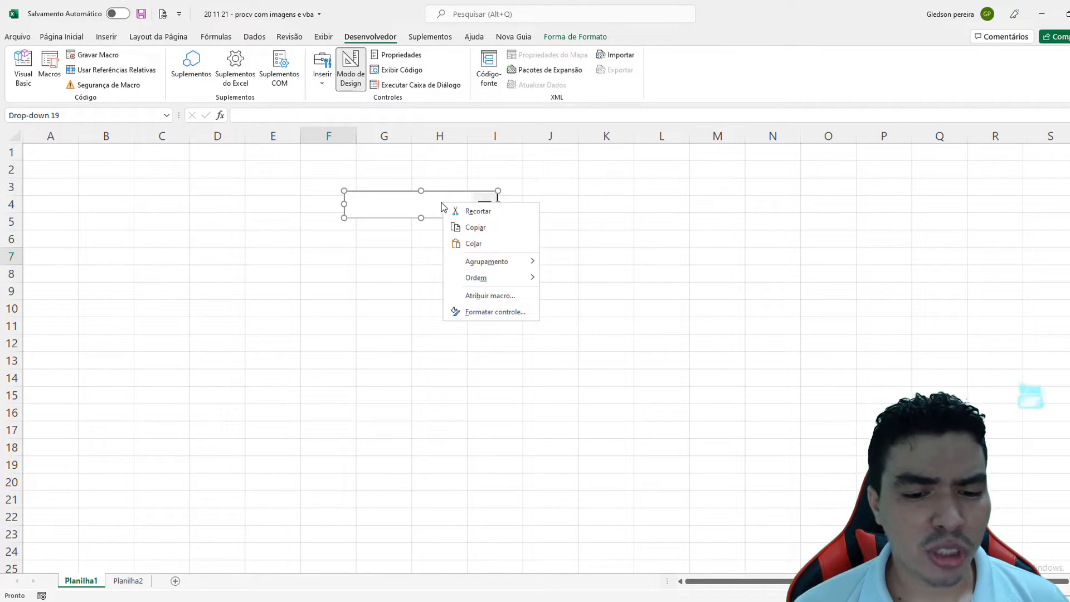
{"action": "left_click", "coordinate": [493, 313]}
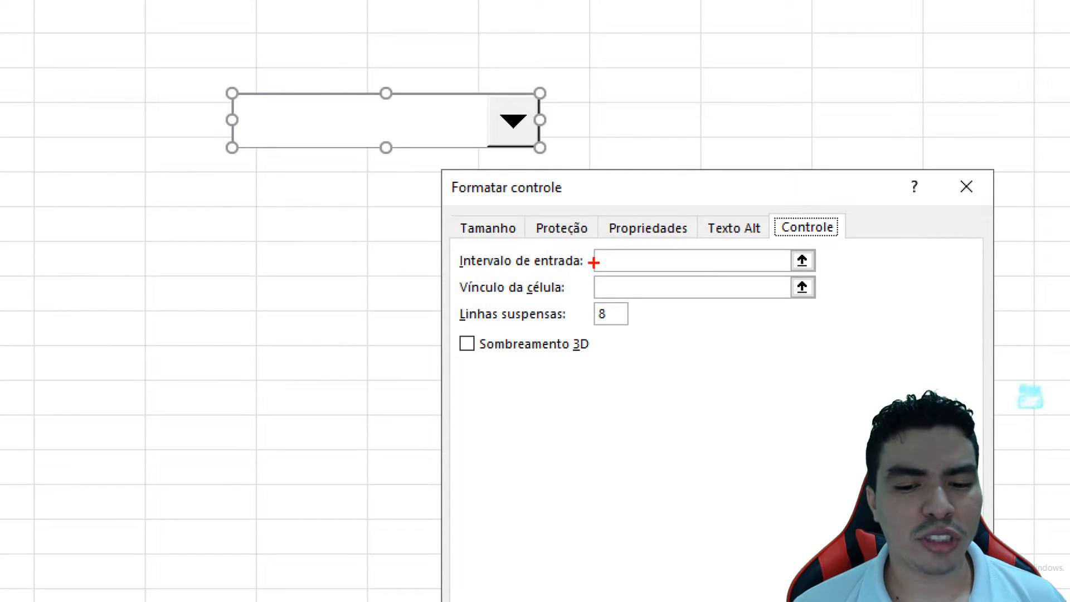
{"action": "left_click_drag", "start_coordinate": [581, 268], "coordinate": [744, 267]}
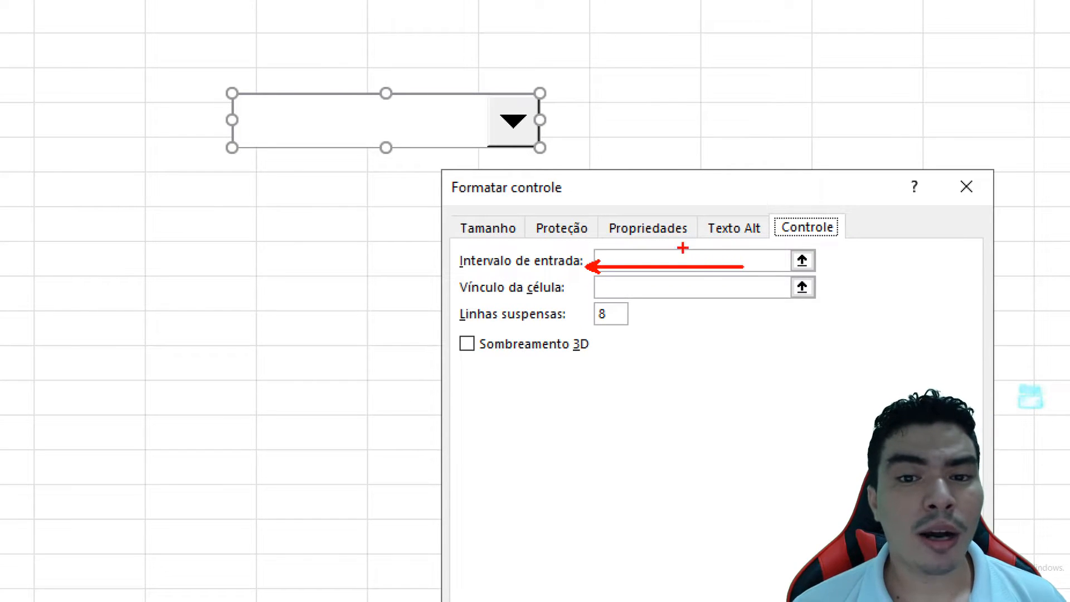
{"action": "mouse_move", "coordinate": [212, 38]}
{"action": "left_mouse_down"}
{"action": "mouse_move", "coordinate": [185, 67]}
{"action": "mouse_move", "coordinate": [406, 232]}
{"action": "mouse_move", "coordinate": [483, 43]}
{"action": "mouse_move", "coordinate": [193, 43]}
{"action": "left_mouse_up"}
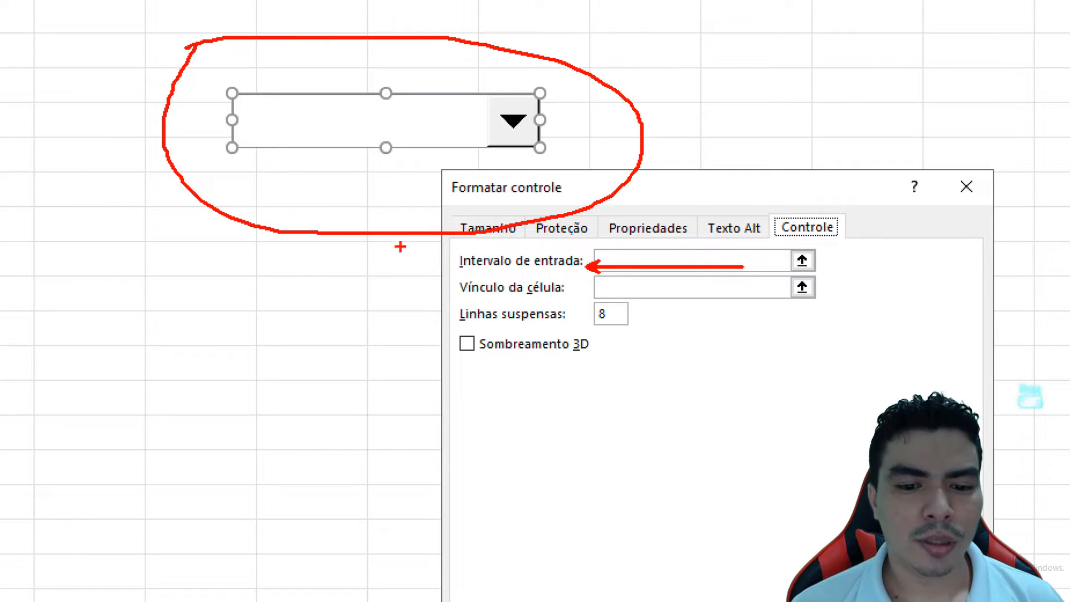
{"action": "left_click_drag", "start_coordinate": [612, 290], "coordinate": [734, 289]}
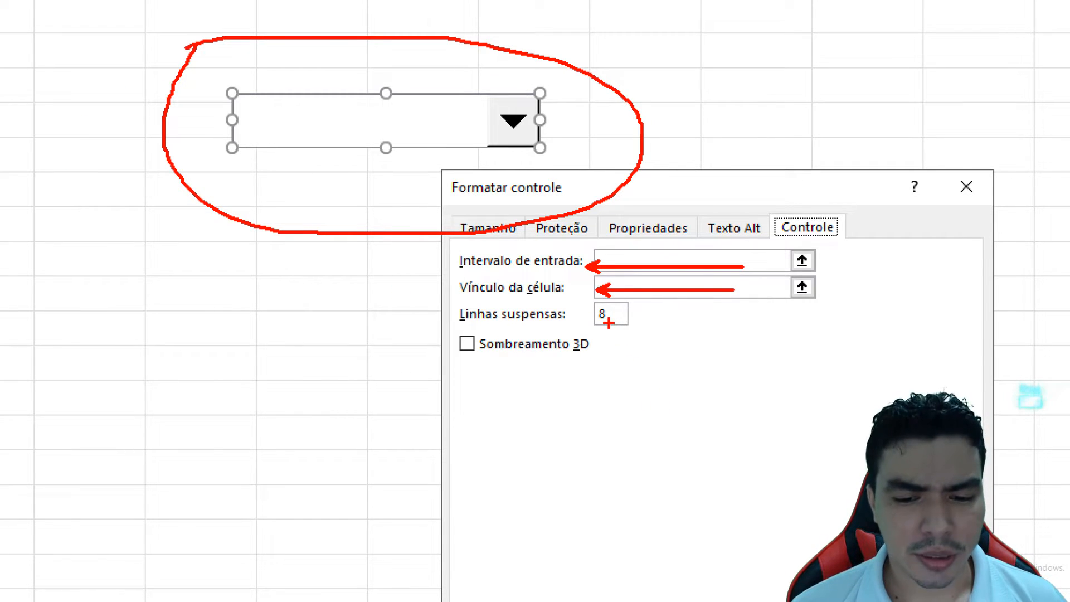
{"action": "left_click_drag", "start_coordinate": [608, 323], "coordinate": [693, 410]}
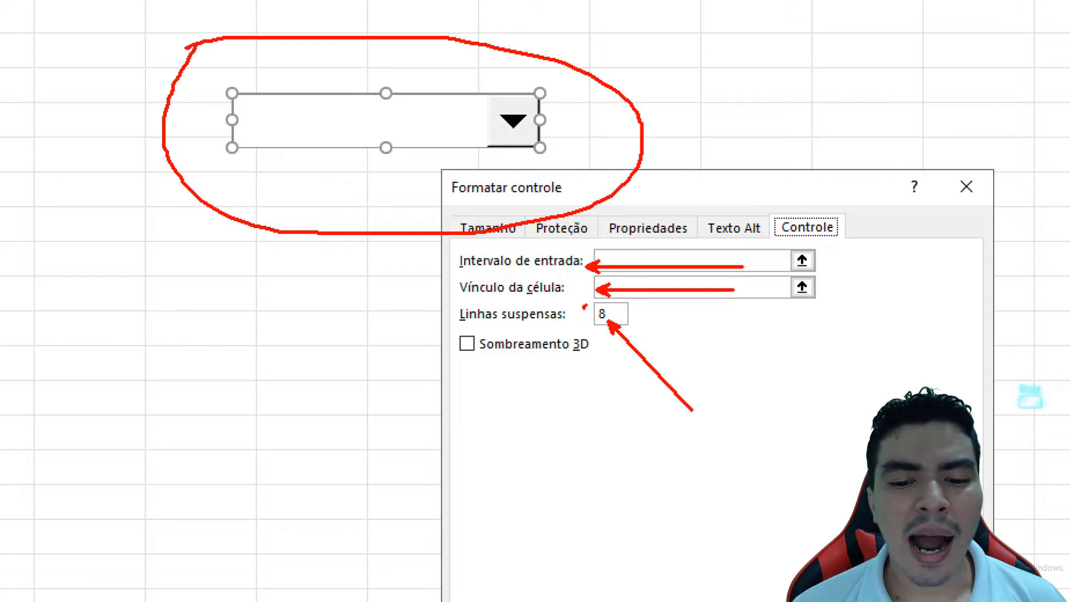
{"action": "mouse_move", "coordinate": [584, 305]}
{"action": "left_mouse_down"}
{"action": "mouse_move", "coordinate": [666, 325]}
{"action": "mouse_move", "coordinate": [604, 306]}
{"action": "left_mouse_up"}
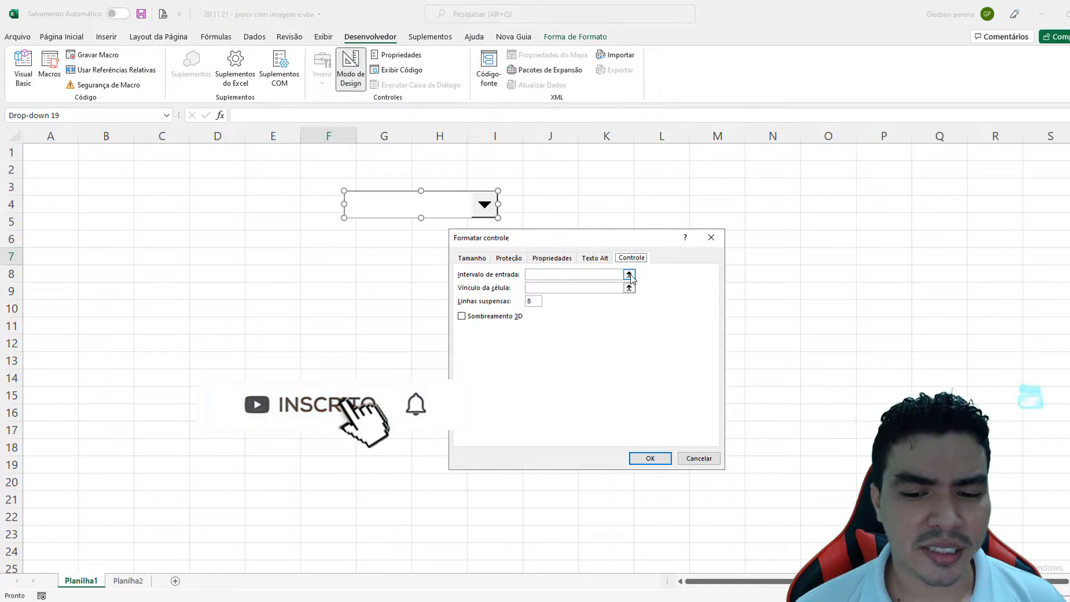
Set the combo box's input range to the names in Planilha2!$B$1:$B$4
{"action": "left_click", "coordinate": [629, 274]}
{"action": "left_click", "coordinate": [131, 581]}
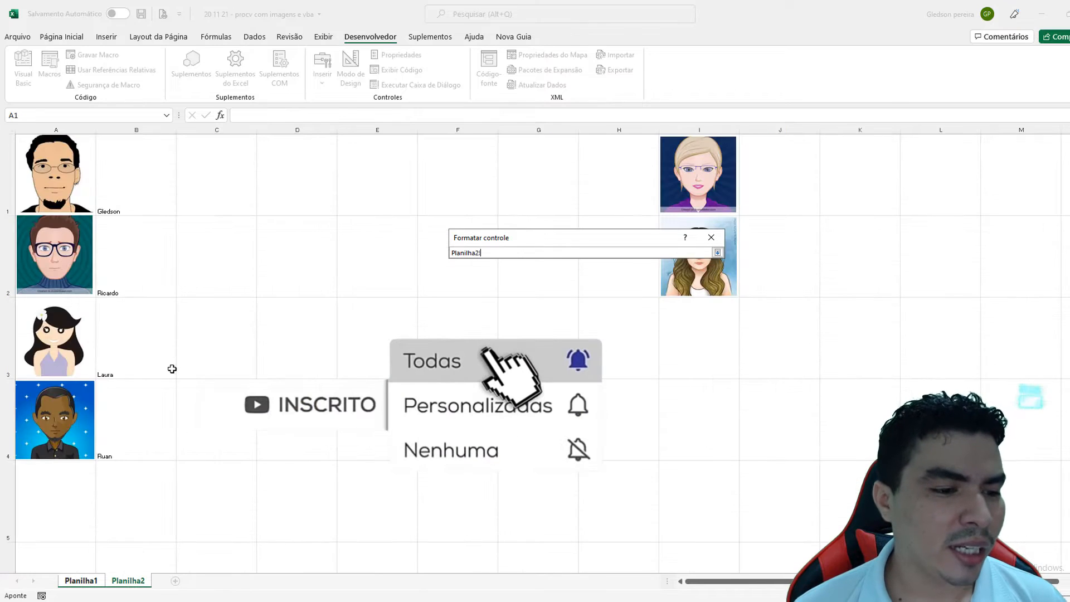
{"action": "left_click_drag", "start_coordinate": [151, 189], "coordinate": [150, 426]}
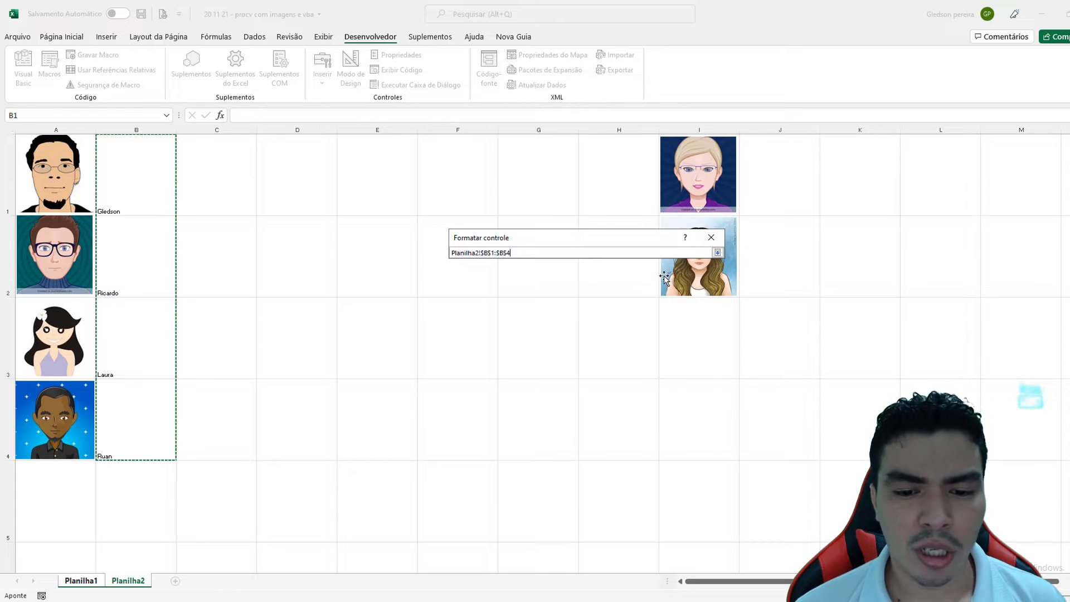
{"action": "left_click", "coordinate": [717, 253]}
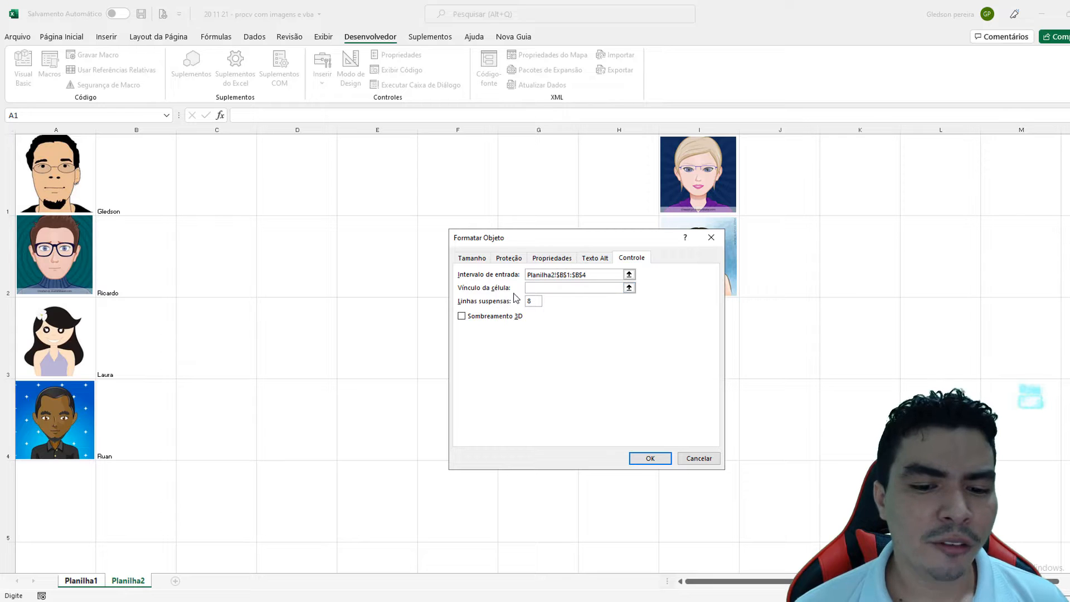
Link the combo box to cell $C$6, set its drop-down lines to 4, and apply the settings
{"action": "left_click", "coordinate": [629, 288]}
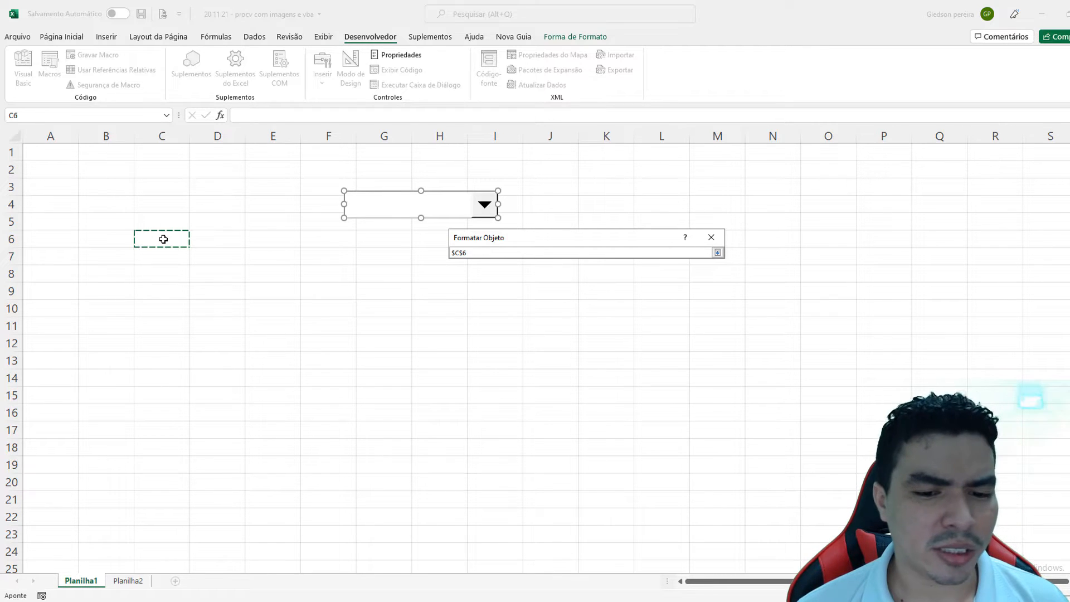
{"action": "left_click", "coordinate": [717, 252]}
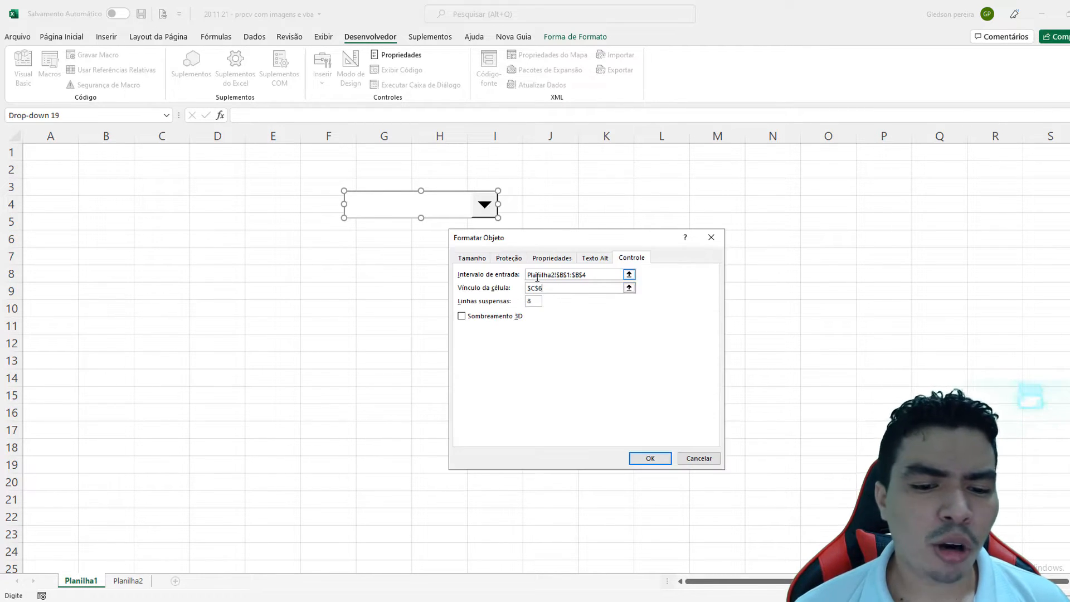
{"action": "left_click_drag", "start_coordinate": [537, 302], "coordinate": [521, 302]}
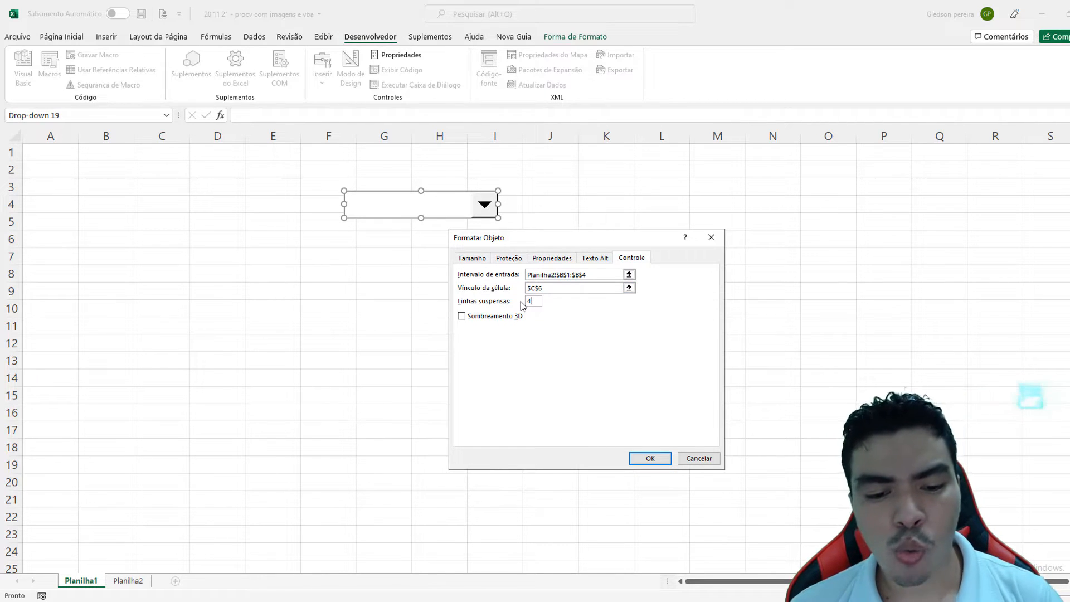
{"action": "left_click", "coordinate": [650, 459]}
Test the combo box with the fourth, second and first names, checking linked cell C6 against the picture rows on Planilha2
{"action": "left_click", "coordinate": [446, 326]}
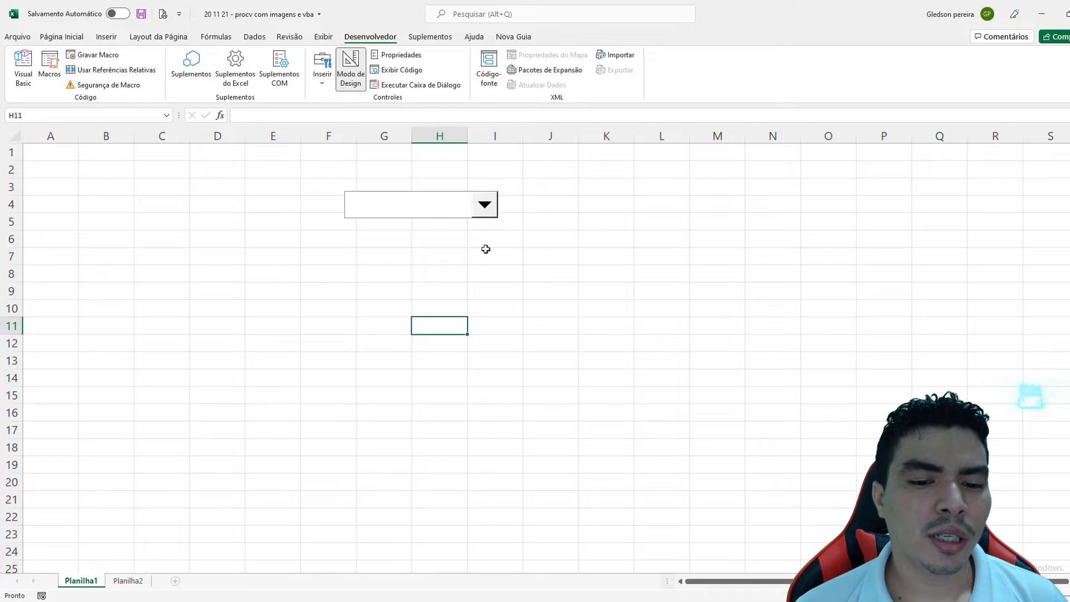
{"action": "left_click", "coordinate": [163, 238]}
{"action": "left_click", "coordinate": [501, 358]}
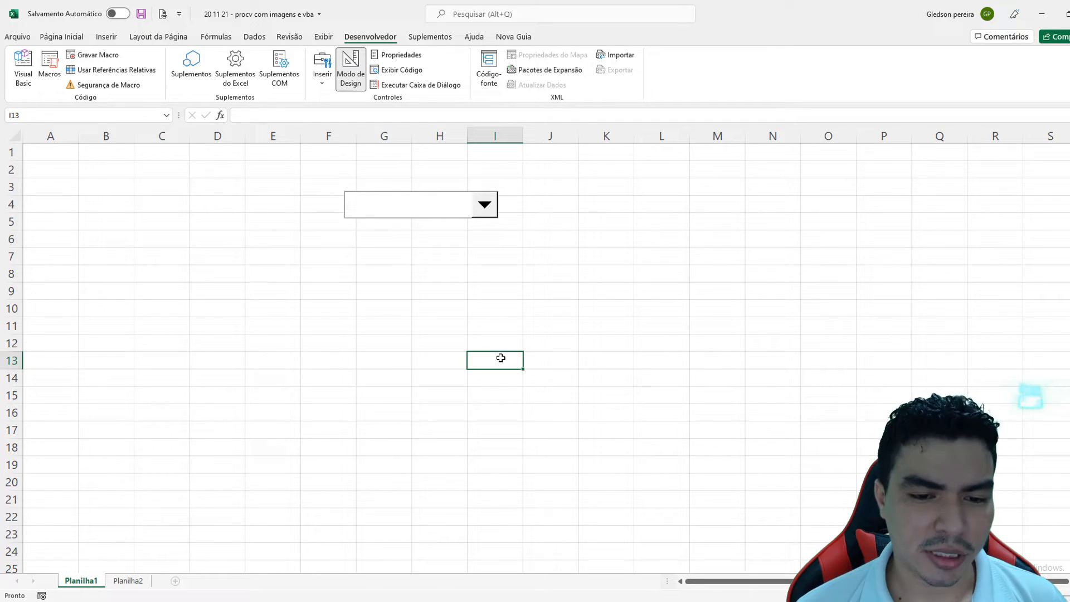
{"action": "left_click", "coordinate": [490, 213]}
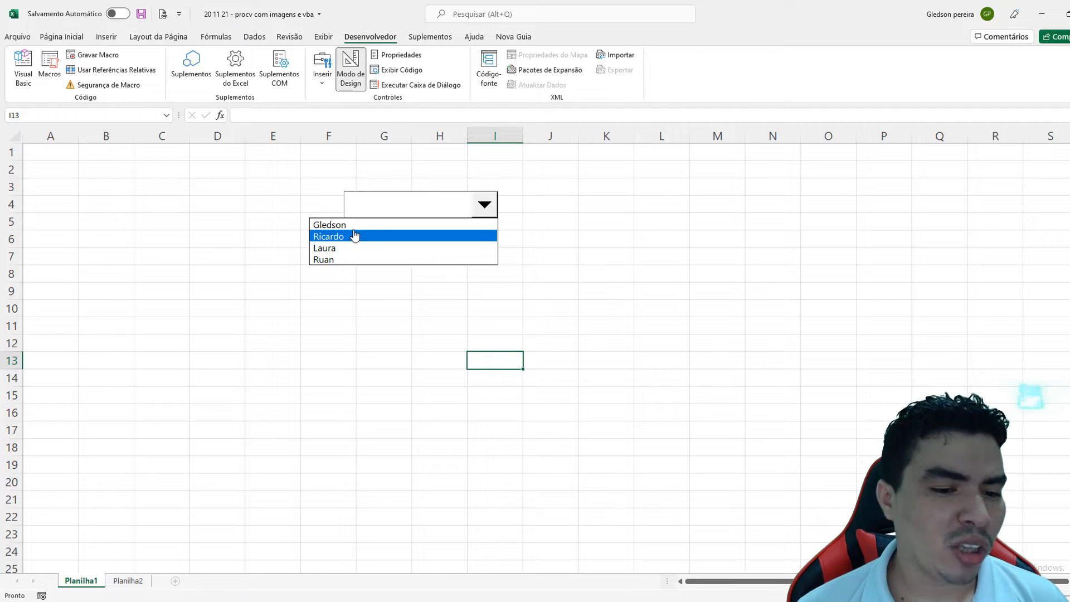
{"action": "left_click", "coordinate": [346, 260]}
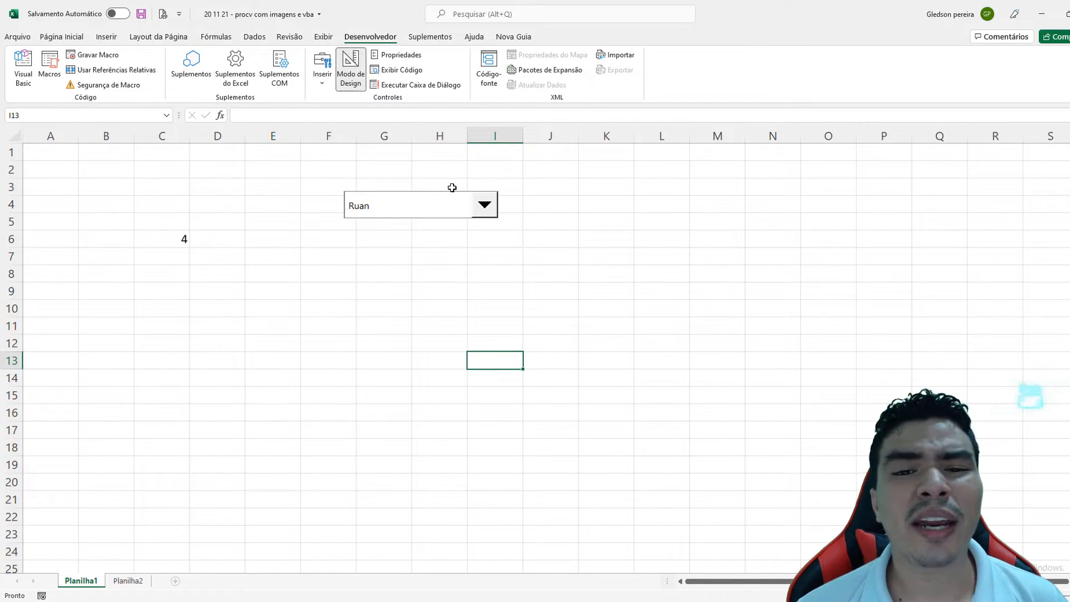
{"action": "left_click", "coordinate": [482, 208]}
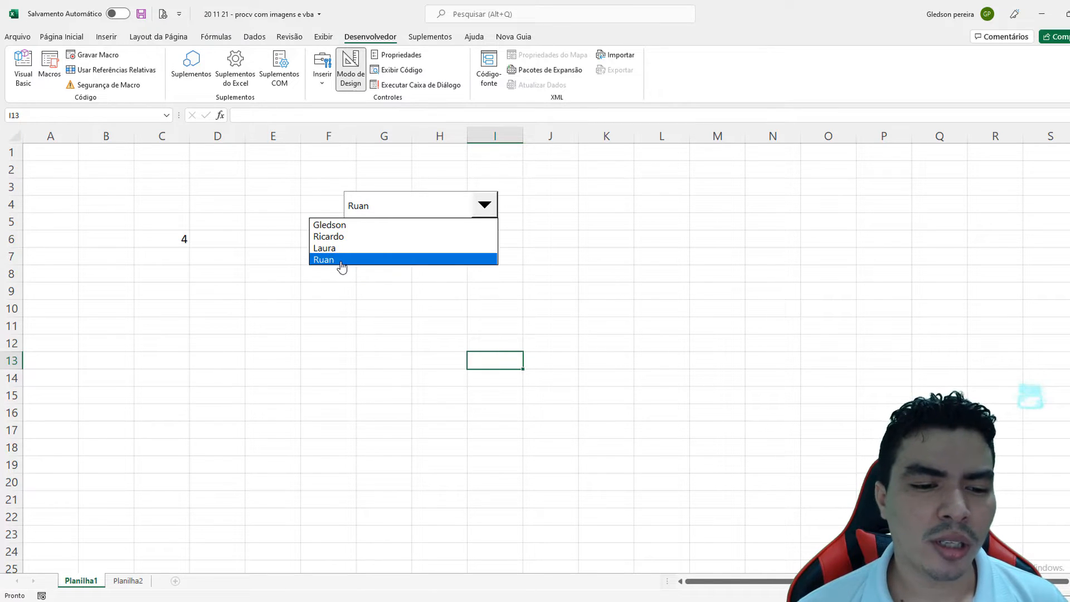
{"action": "left_click", "coordinate": [345, 238]}
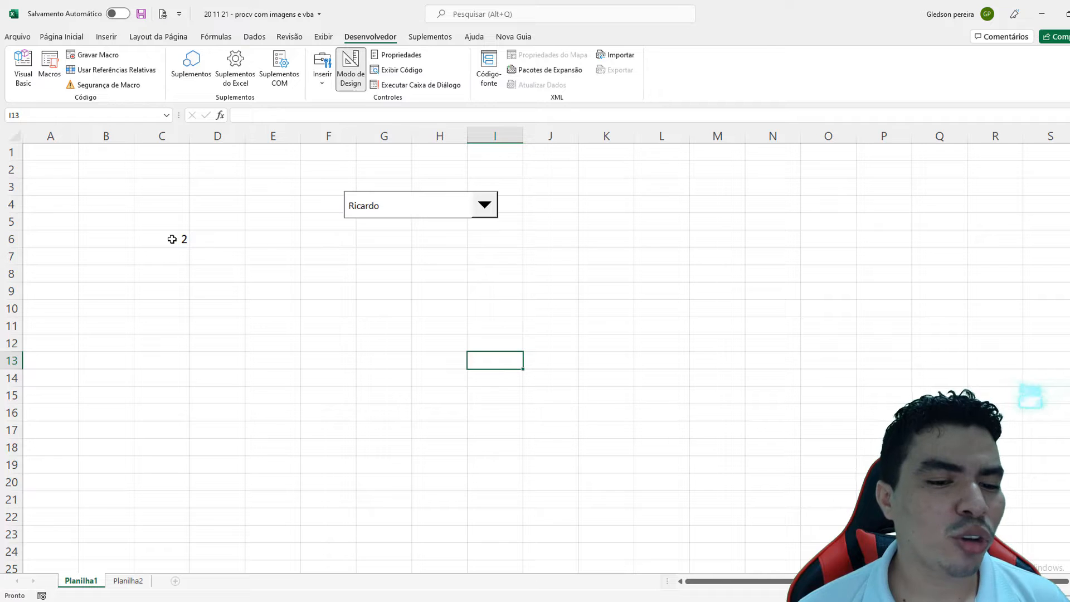
{"action": "left_click", "coordinate": [485, 207]}
{"action": "left_click", "coordinate": [386, 226]}
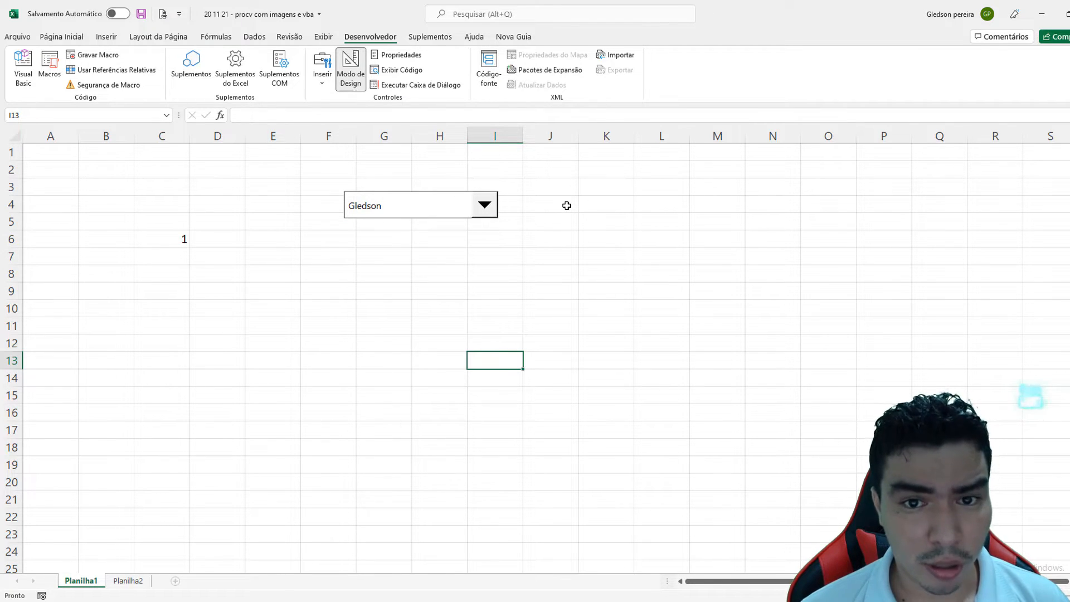
{"action": "left_click", "coordinate": [182, 239]}
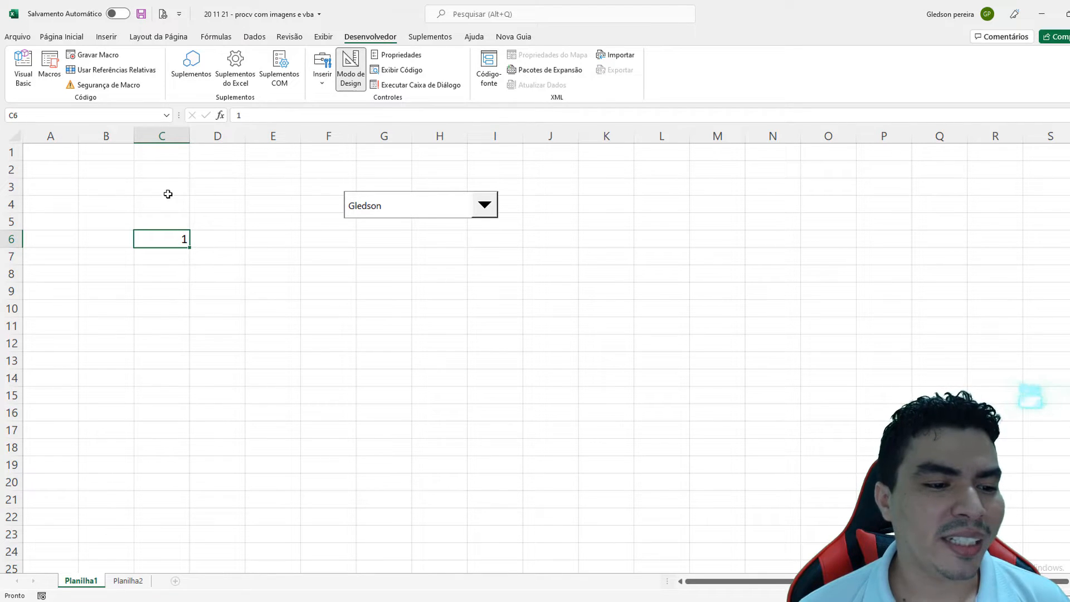
{"action": "left_click", "coordinate": [127, 580]}
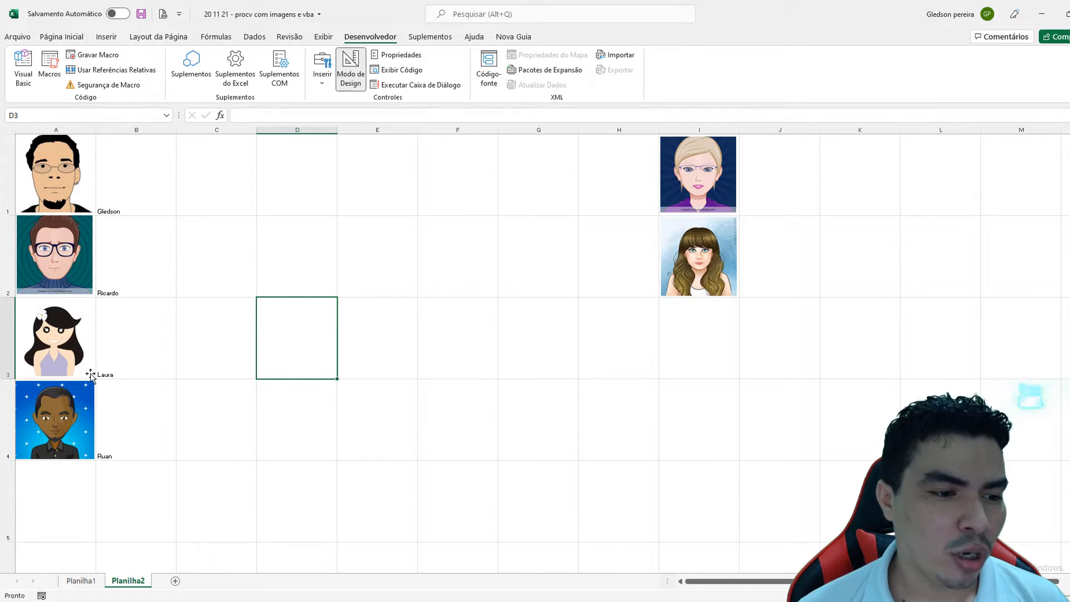
{"action": "left_click", "coordinate": [82, 581]}
Start an INDIRETO formula in cell D8 of Planilha1
{"action": "left_click", "coordinate": [241, 273]}
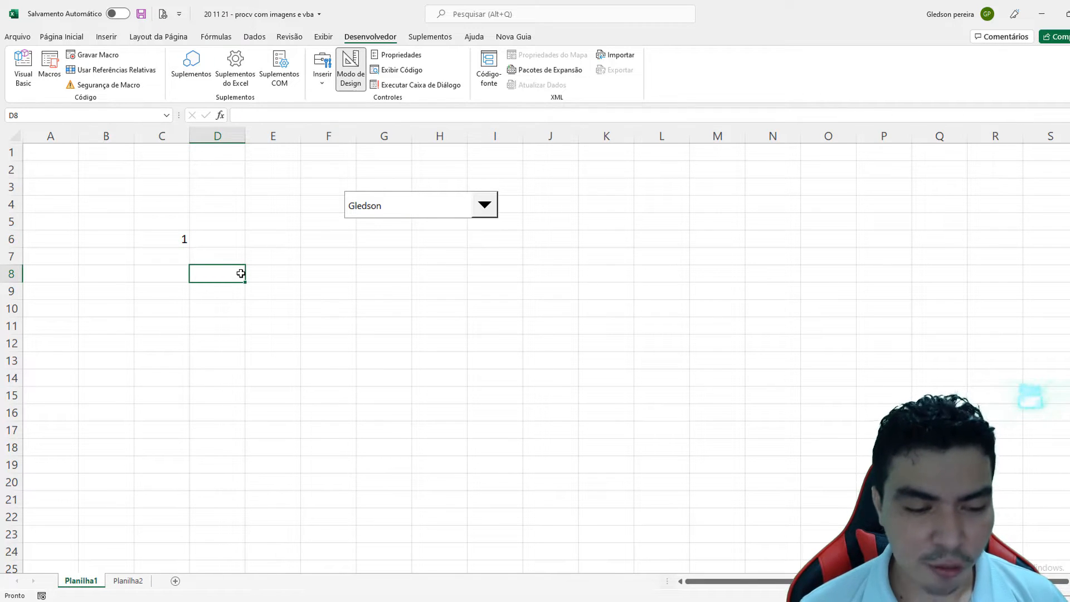
{"action": "type", "text": "=indi"}
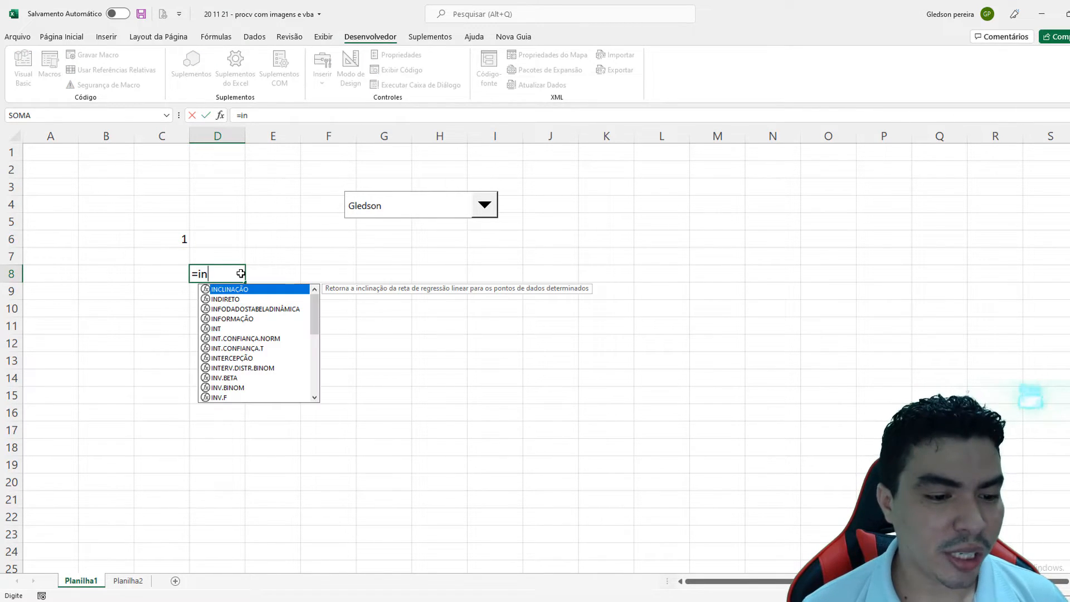
{"action": "key", "text": "Tab"}
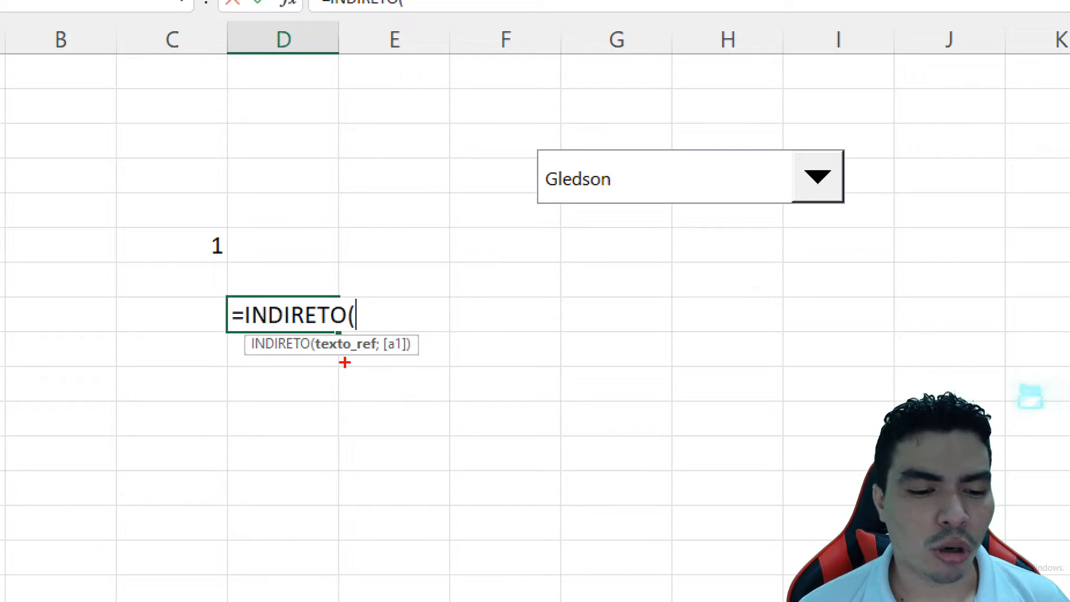
{"action": "left_click_drag", "start_coordinate": [342, 362], "coordinate": [378, 438]}
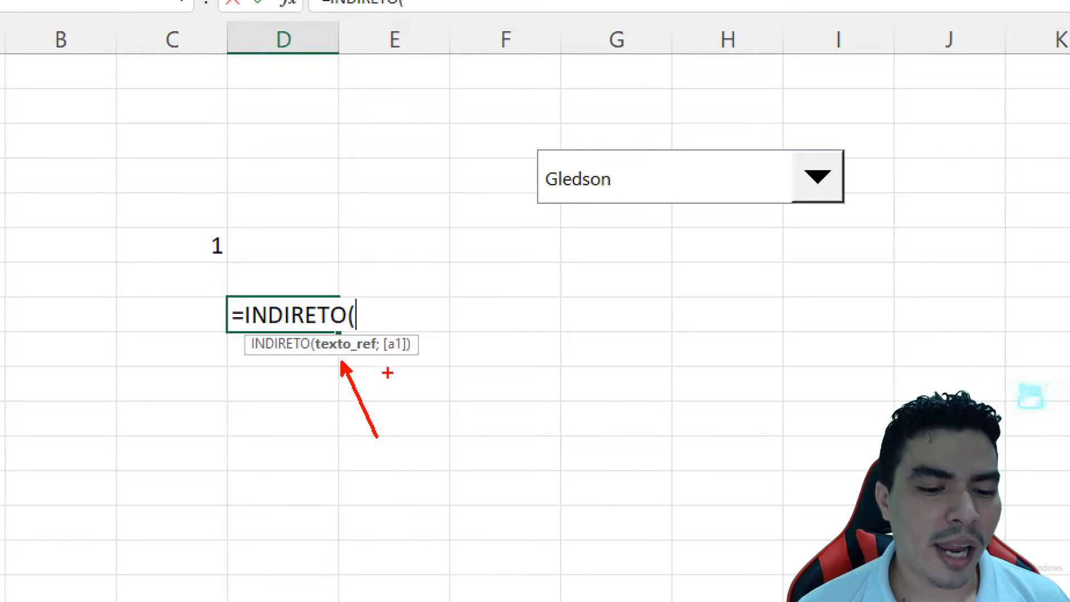
{"action": "left_click_drag", "start_coordinate": [405, 332], "coordinate": [537, 269]}
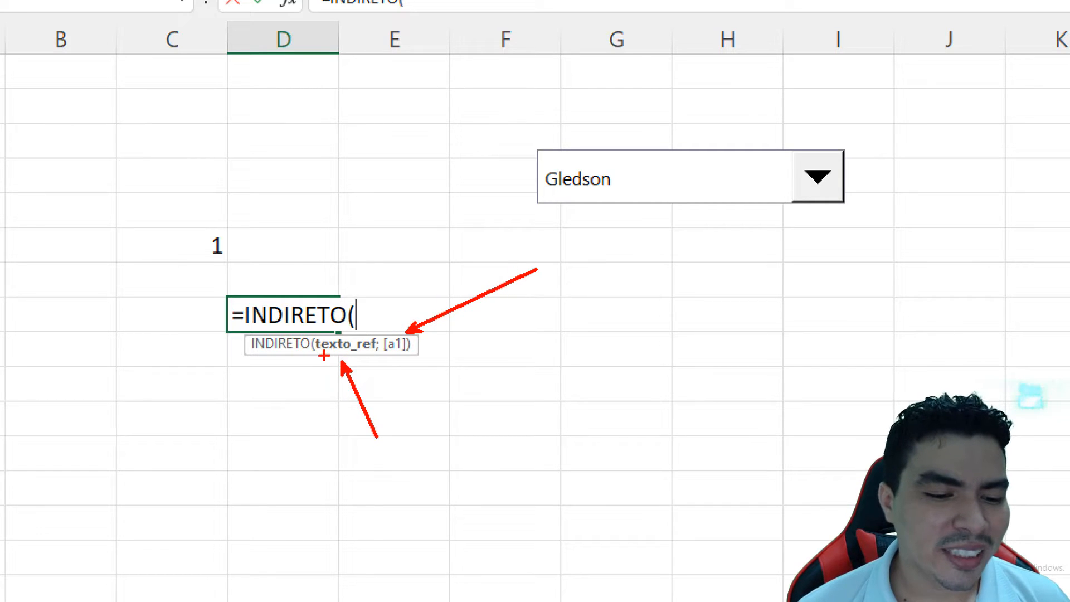
{"action": "left_click_drag", "start_coordinate": [307, 359], "coordinate": [374, 359]}
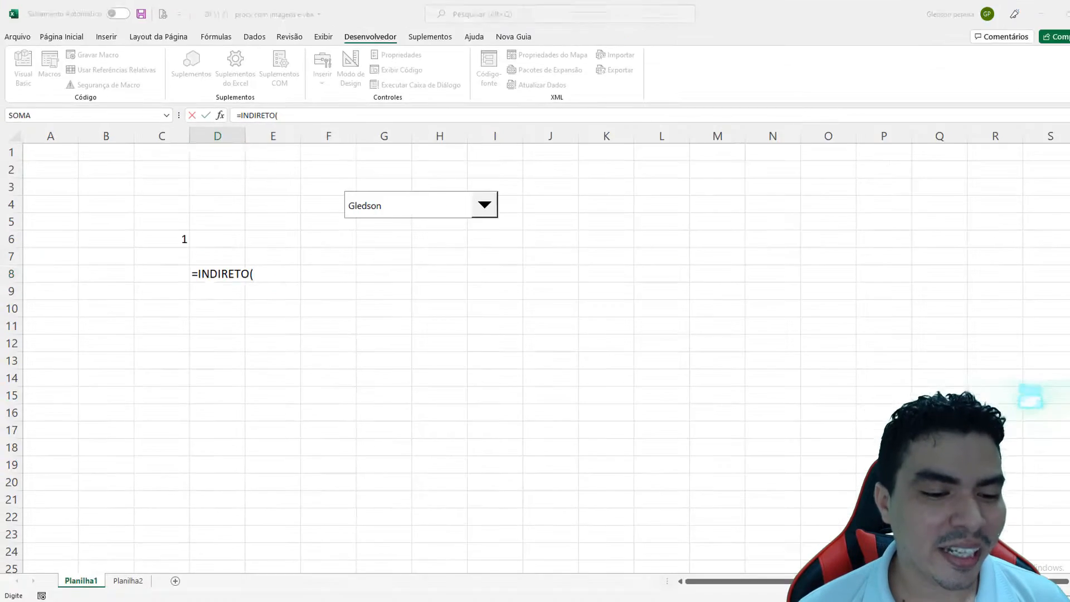
Reference the whole picture column A of Planilha2 as the INDIRETO text argument
{"action": "left_click", "coordinate": [136, 580]}
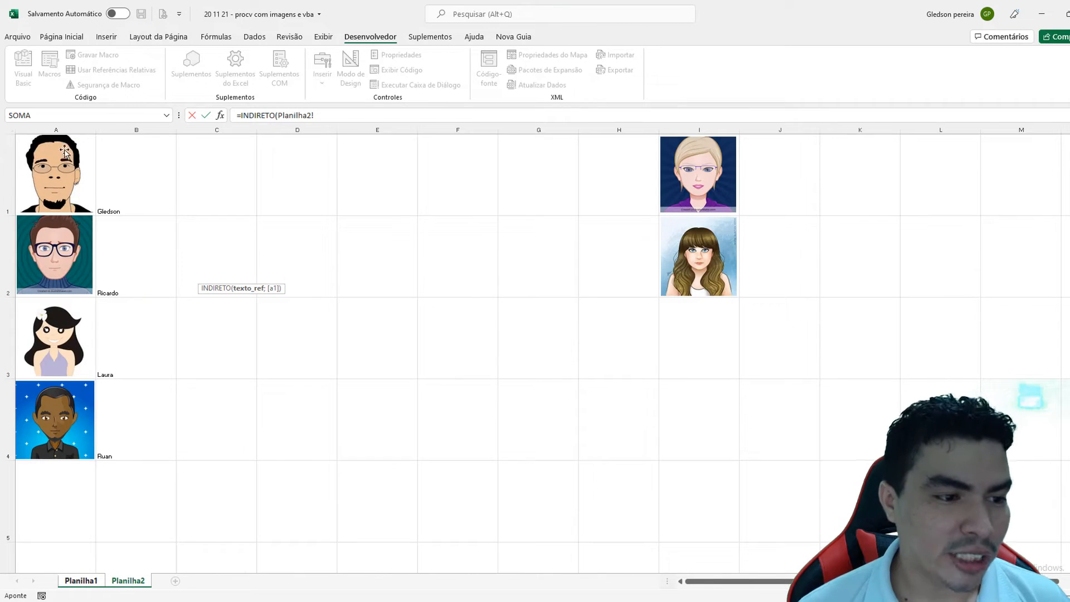
{"action": "left_click", "coordinate": [65, 127]}
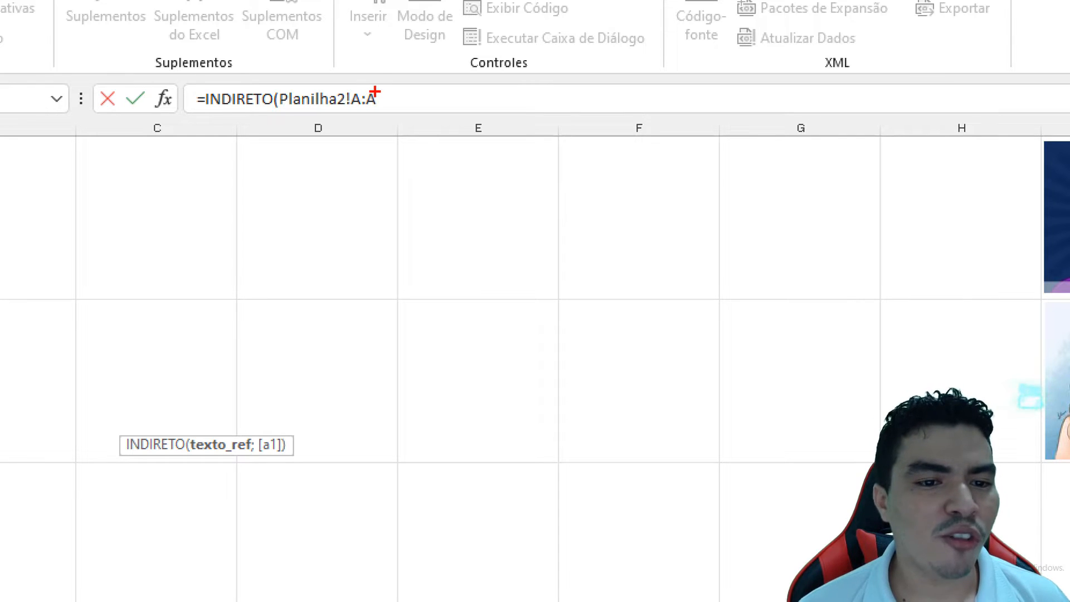
{"action": "mouse_move", "coordinate": [366, 118]}
{"action": "left_mouse_down"}
{"action": "mouse_move", "coordinate": [383, 88]}
{"action": "mouse_move", "coordinate": [387, 127]}
{"action": "left_mouse_up"}
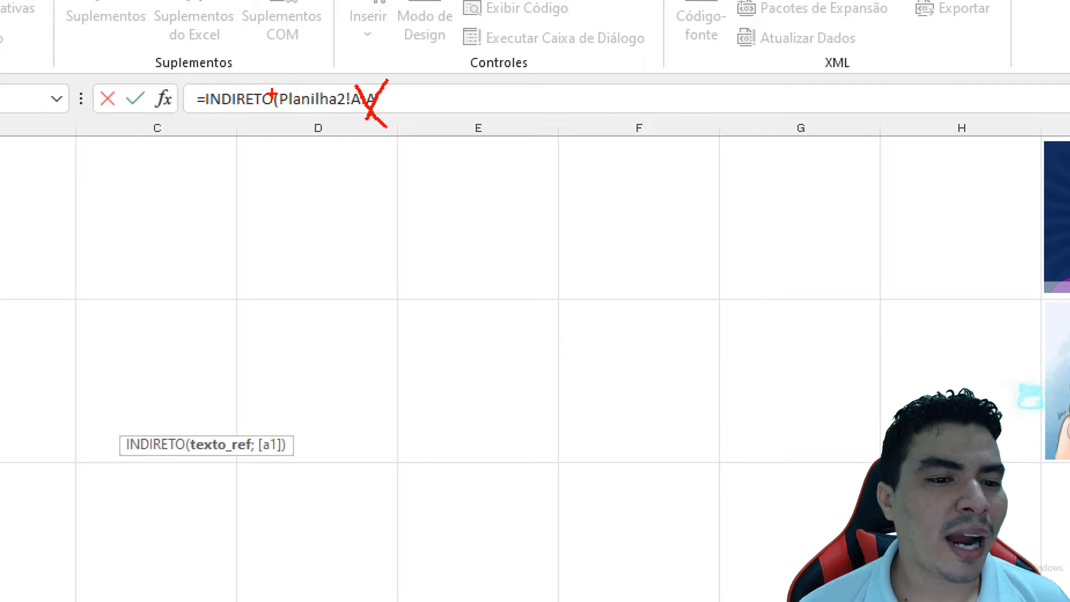
{"action": "left_click_drag", "start_coordinate": [267, 95], "coordinate": [272, 83]}
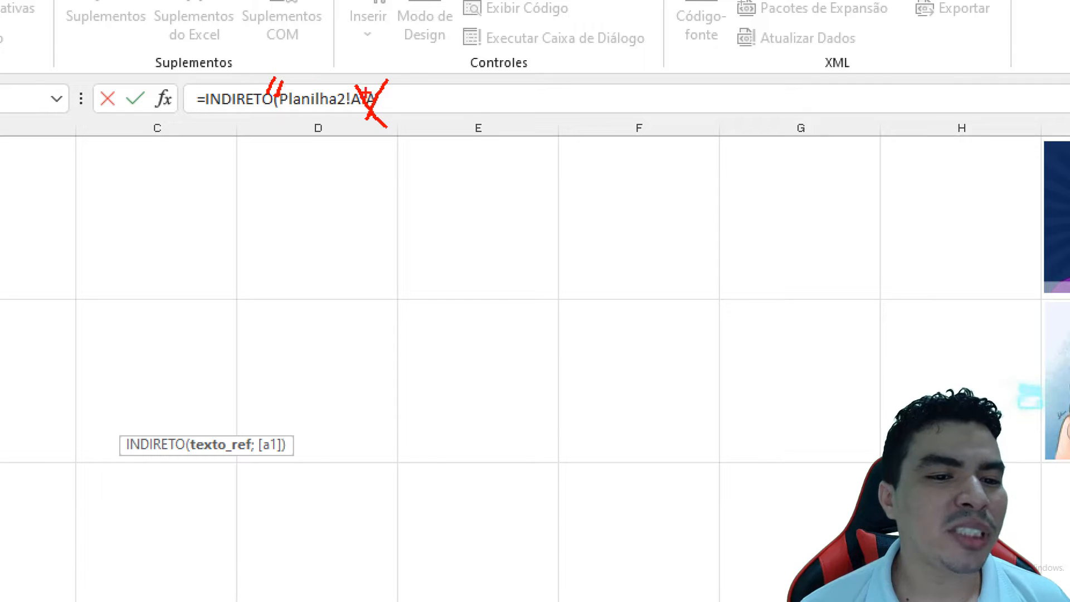
{"action": "mouse_move", "coordinate": [400, 104]}
{"action": "left_mouse_down"}
{"action": "mouse_move", "coordinate": [398, 81]}
{"action": "mouse_move", "coordinate": [398, 105]}
{"action": "left_mouse_up"}
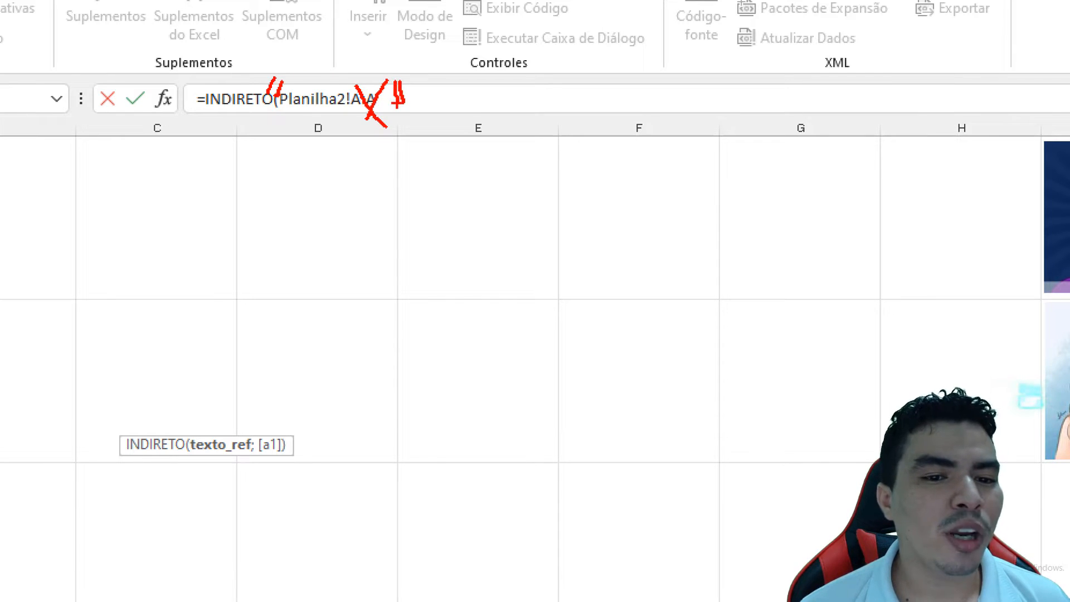
{"action": "left_click_drag", "start_coordinate": [257, 119], "coordinate": [412, 113]}
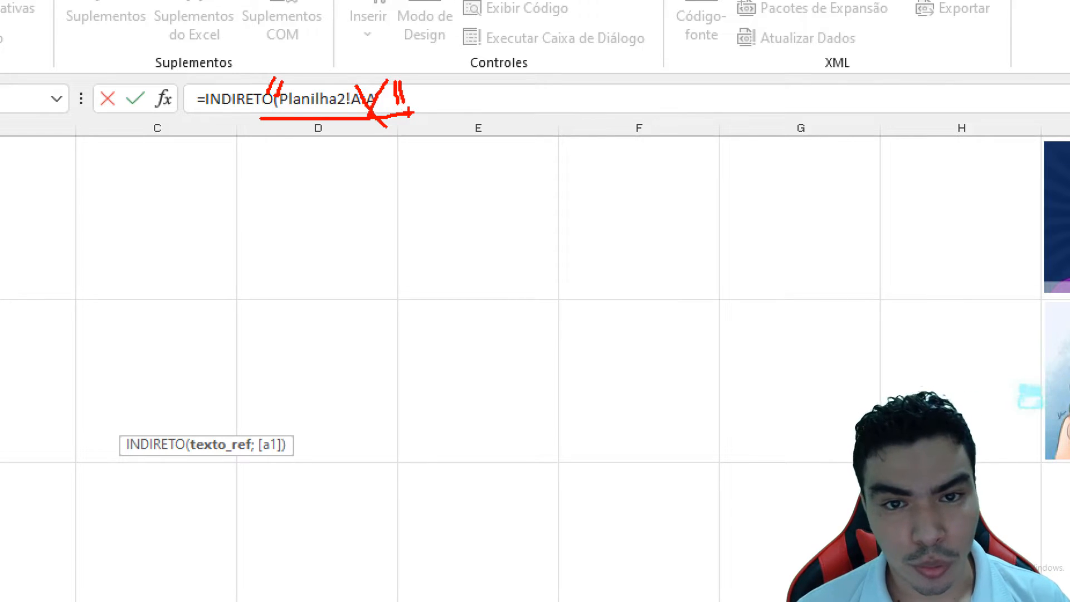
{"action": "key", "text": "Escape"}
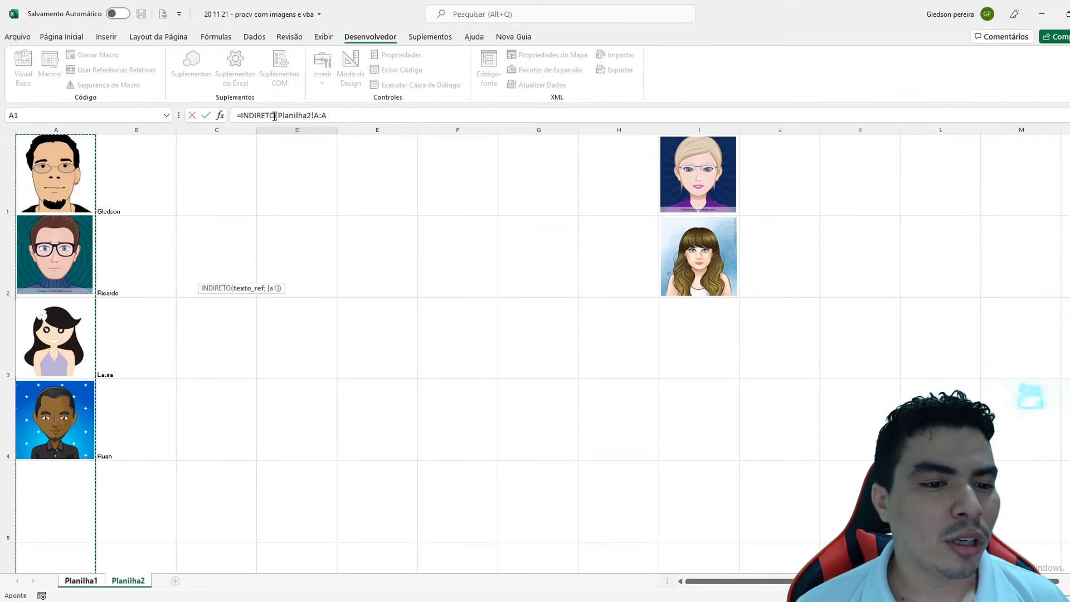
Turn the column reference into the quoted text "Planilha2!A" without the :A part, followed by the & operator
{"action": "left_click", "coordinate": [278, 116]}
{"action": "type", "text": "\""}
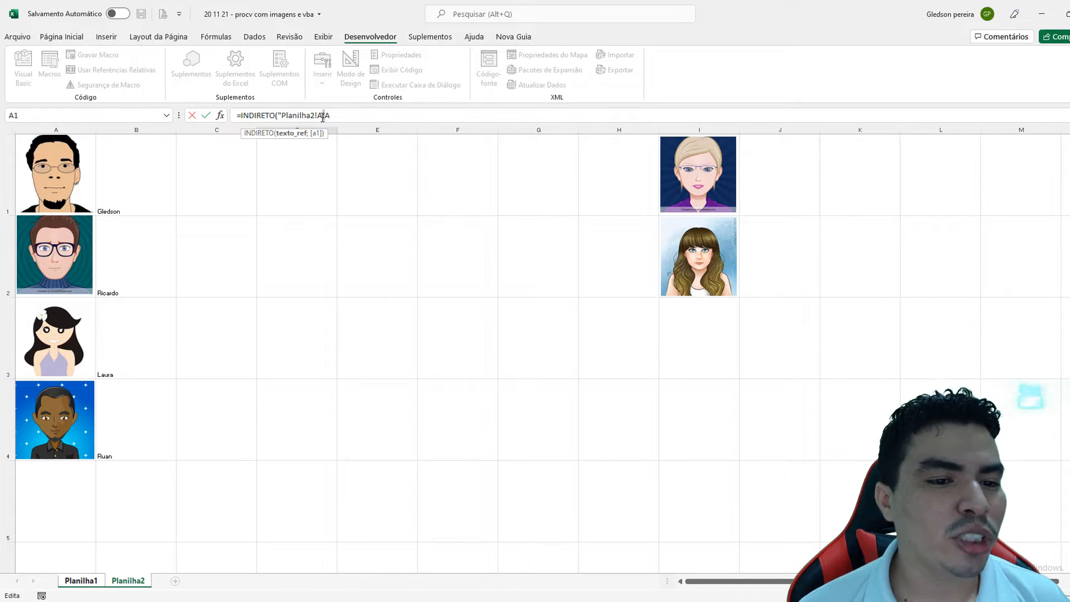
{"action": "left_click_drag", "start_coordinate": [320, 116], "coordinate": [335, 116]}
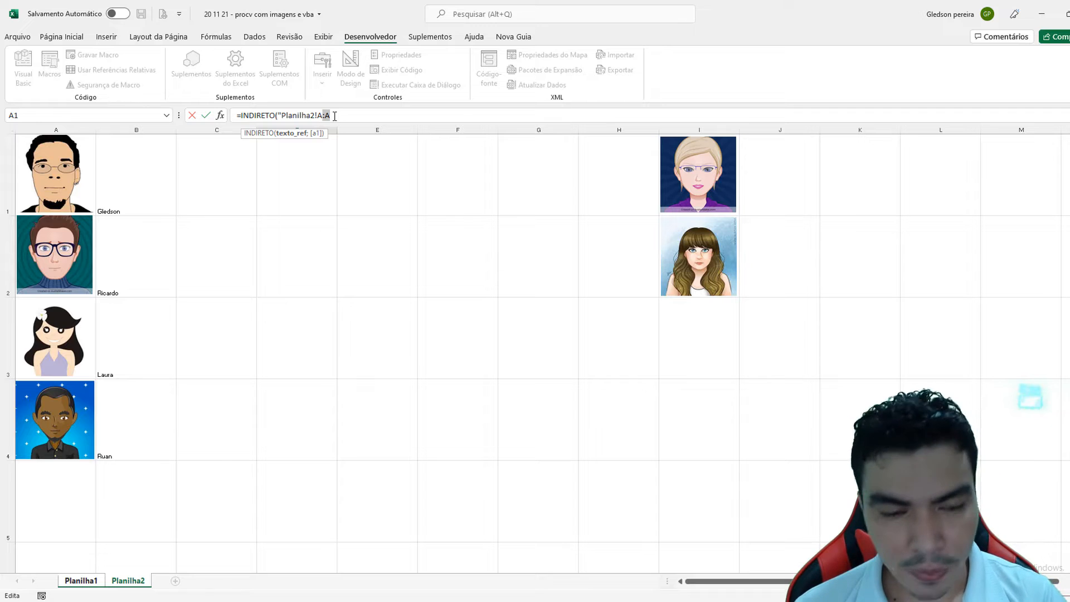
{"action": "key", "text": "BackSpace"}
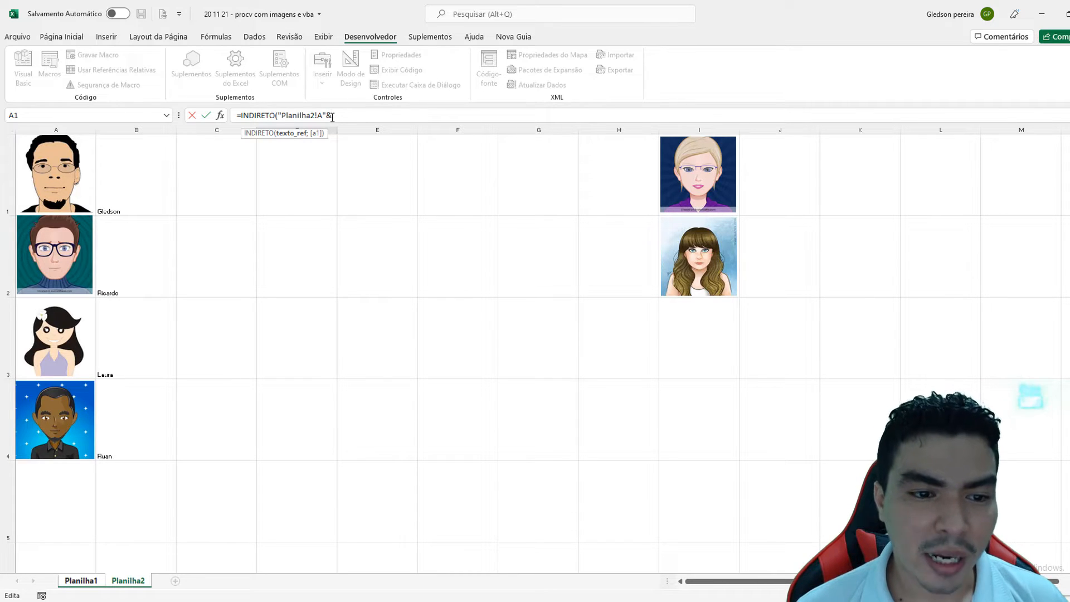
Append the absolute reference Planilha1!$C$6, enter the formula =INDIRETO("Planilha2!A"&Planilha1!$C$6), and check the result in D8
{"action": "left_click", "coordinate": [101, 579]}
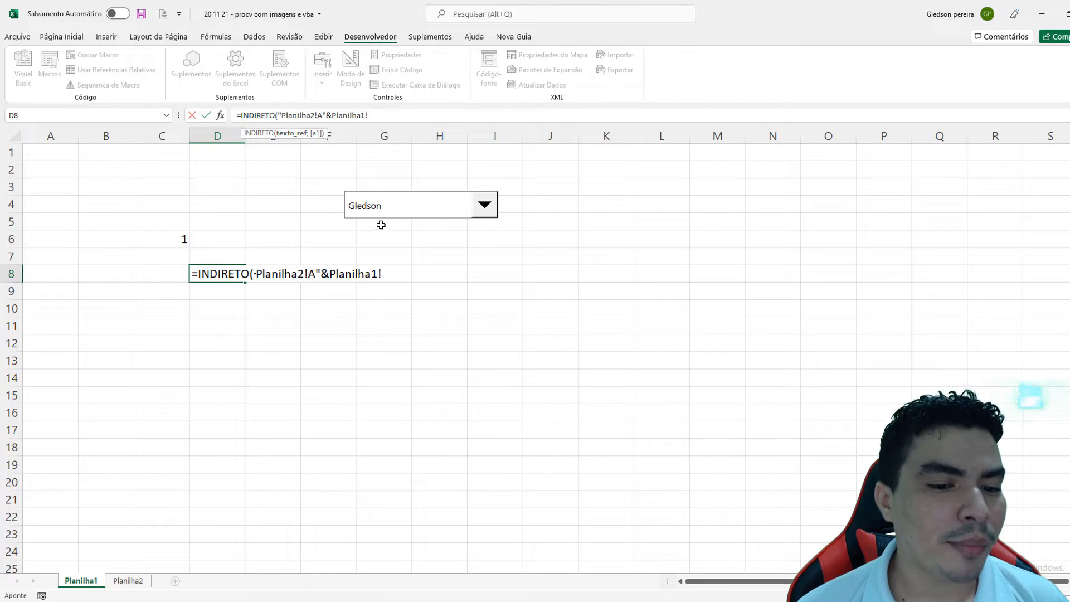
{"action": "left_click", "coordinate": [176, 237]}
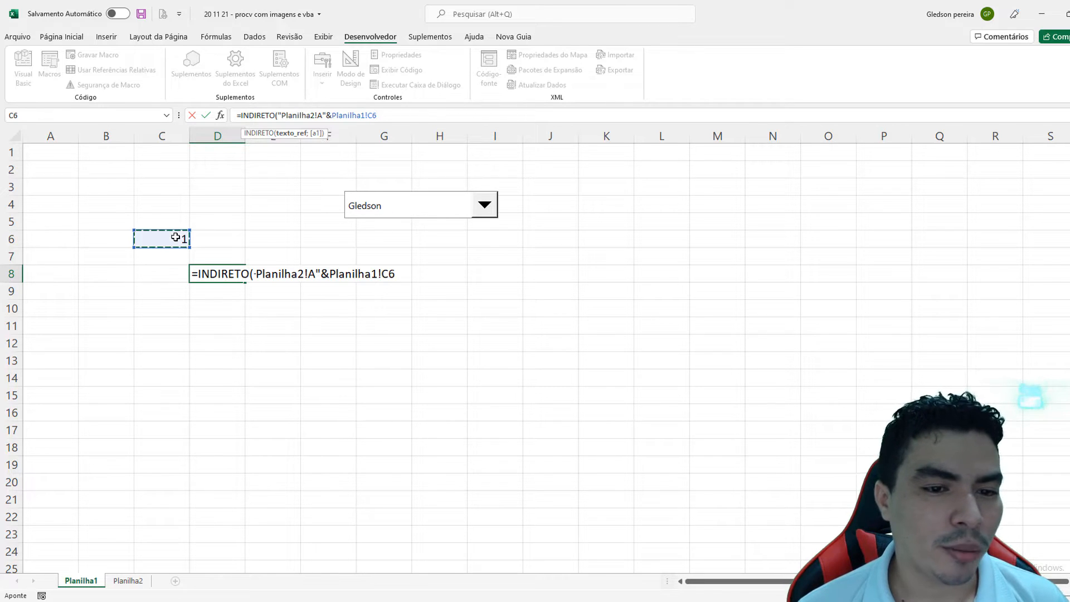
{"action": "left_click_drag", "start_coordinate": [374, 117], "coordinate": [378, 117]}
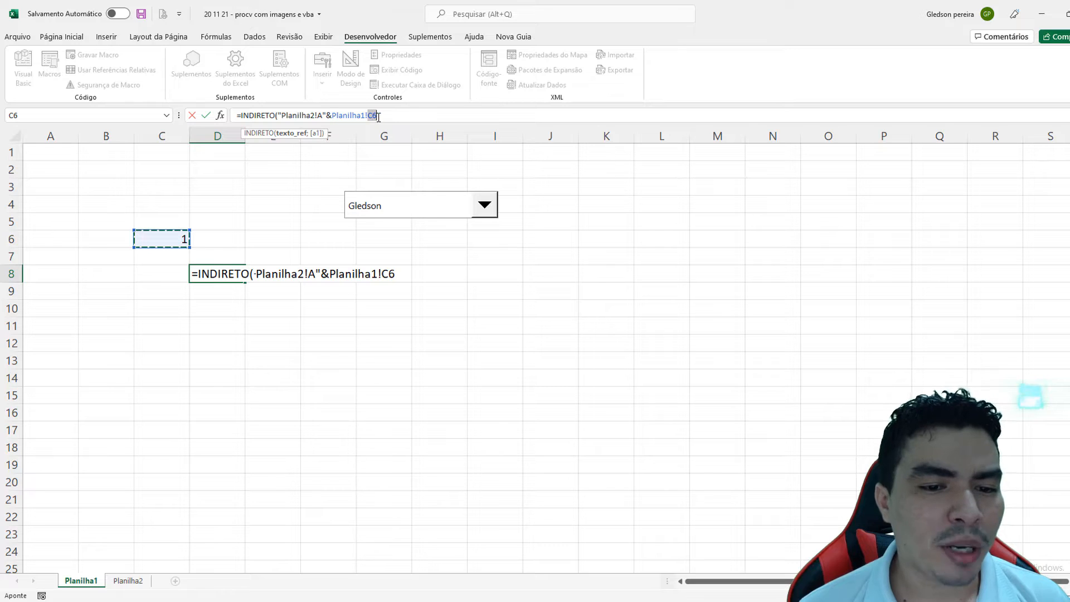
{"action": "key", "text": "F4"}
{"action": "key", "text": "F4"}
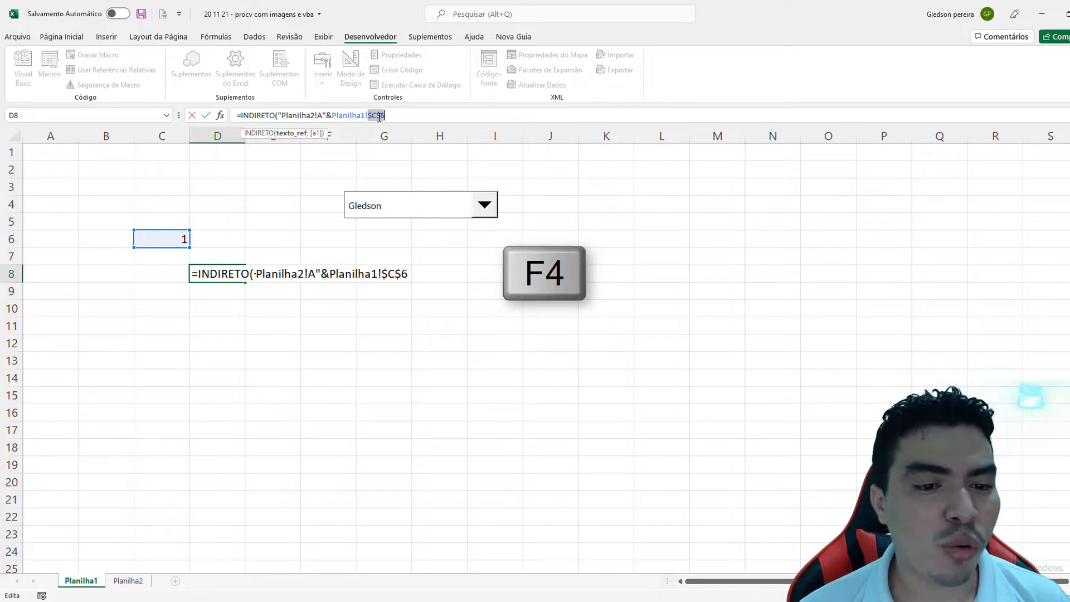
{"action": "left_click", "coordinate": [403, 117]}
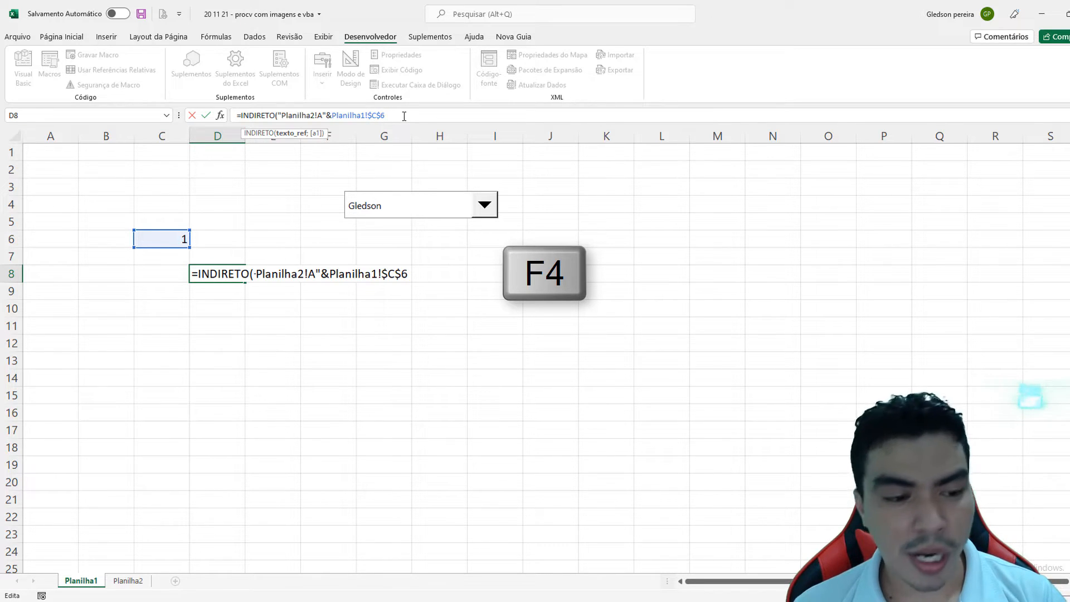
{"action": "key", "text": "Return"}
{"action": "left_click", "coordinate": [229, 272]}
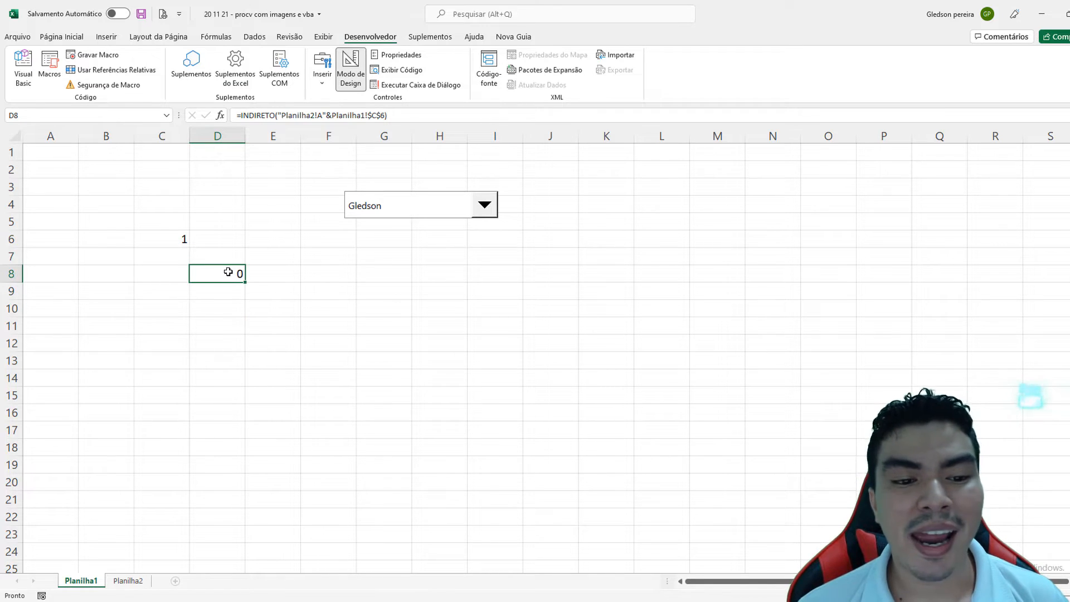
{"action": "left_click", "coordinate": [262, 317]}
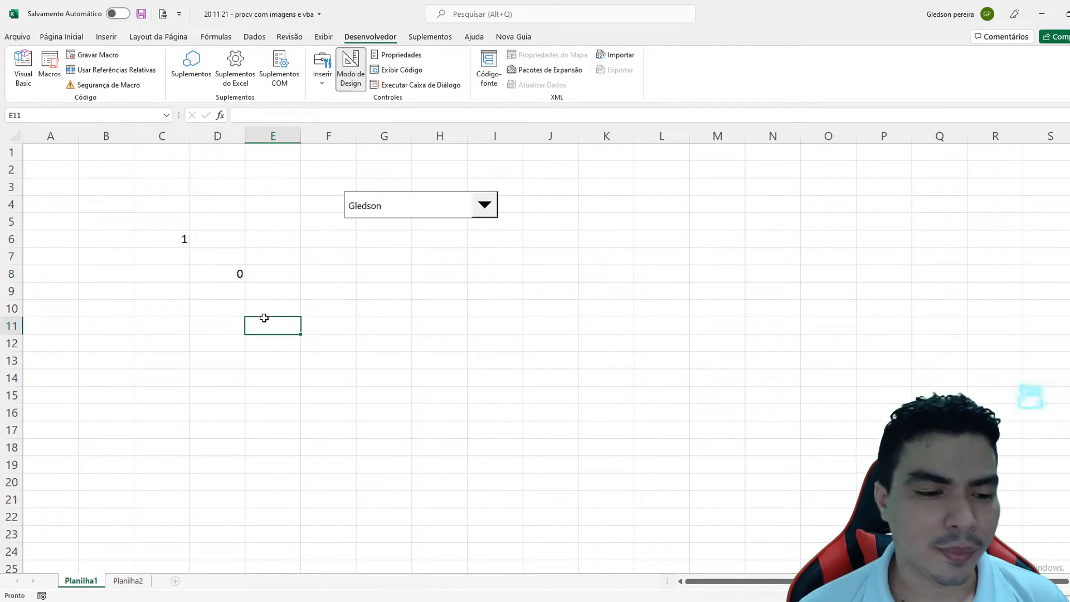
Select the entire INDIRETO formula in cell D8 and remove it, leaving the cell empty
{"action": "left_click", "coordinate": [229, 274]}
{"action": "left_click_drag", "start_coordinate": [408, 115], "coordinate": [231, 115]}
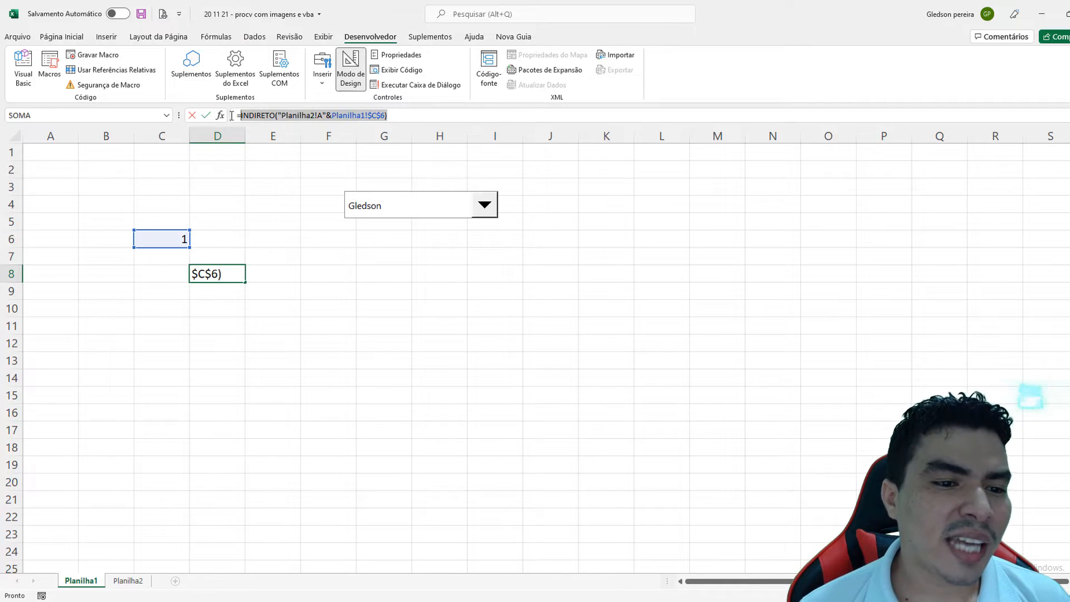
{"action": "key", "text": "BackSpace"}
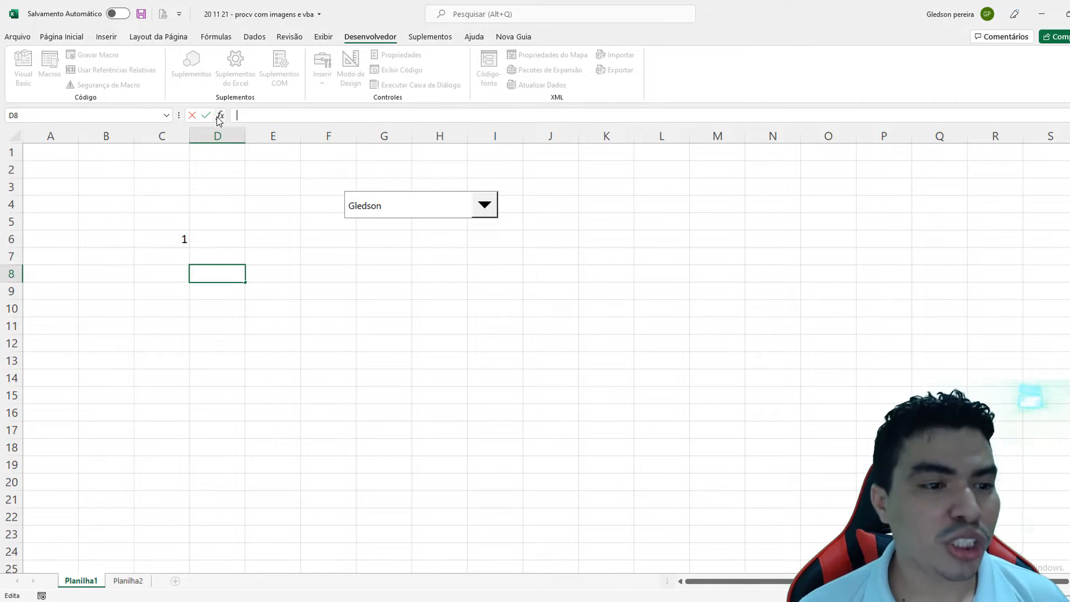
{"action": "left_click", "coordinate": [231, 226]}
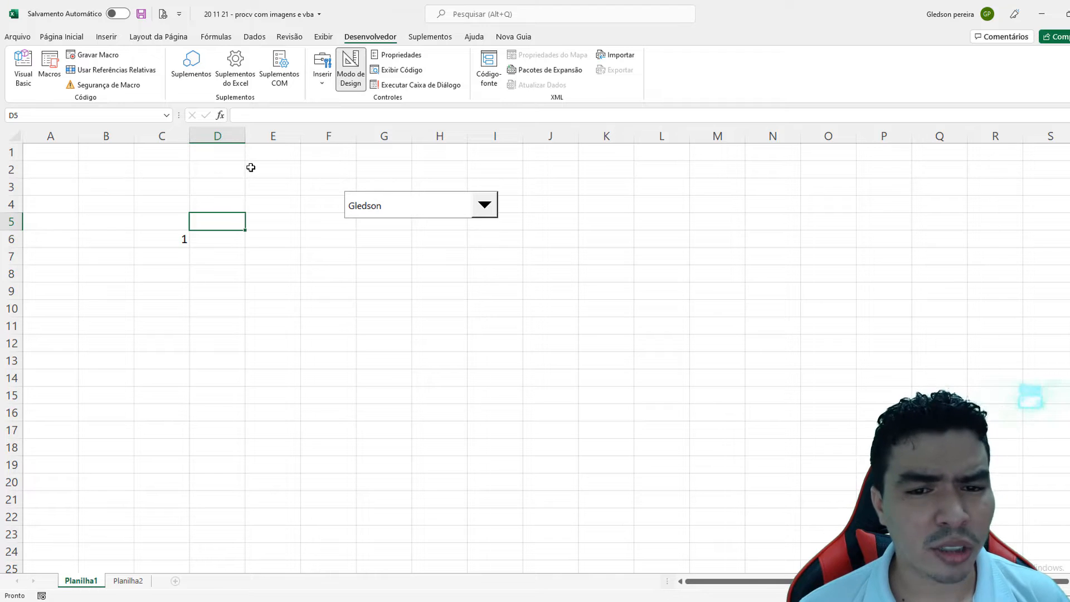
Create a new workbook-scoped defined name called Vendedor
{"action": "left_click", "coordinate": [223, 256]}
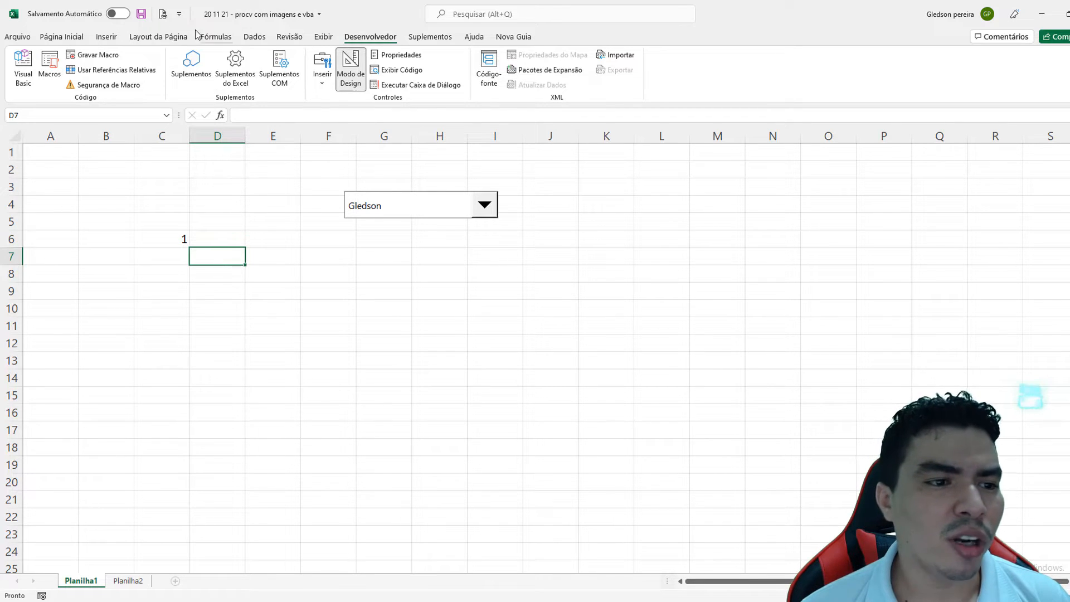
{"action": "left_click", "coordinate": [215, 38]}
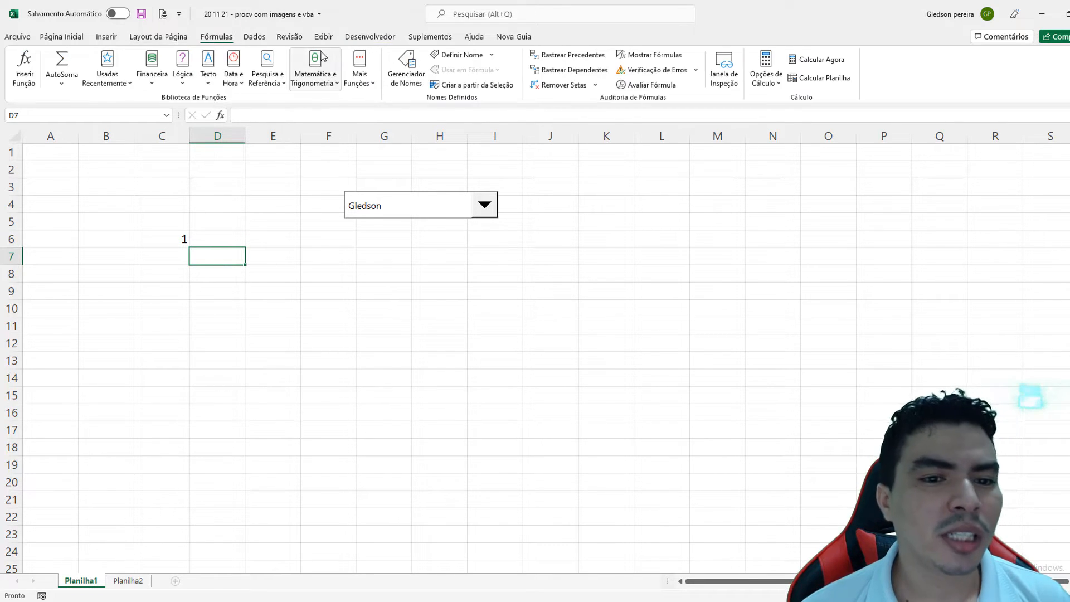
{"action": "left_click", "coordinate": [396, 68]}
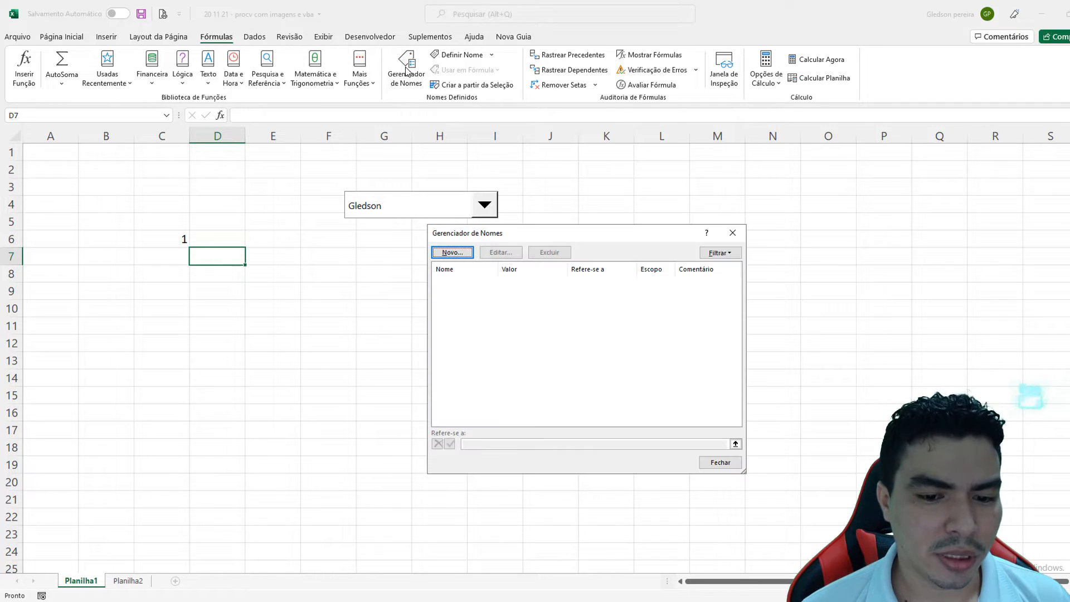
{"action": "left_click", "coordinate": [451, 254]}
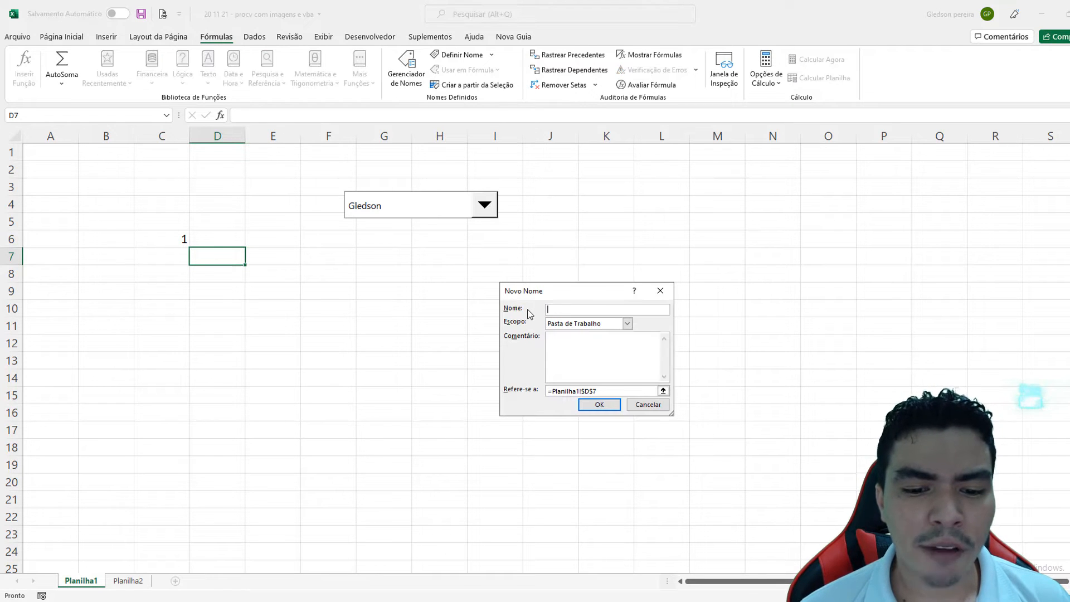
{"action": "left_click_drag", "start_coordinate": [536, 298], "coordinate": [534, 282]}
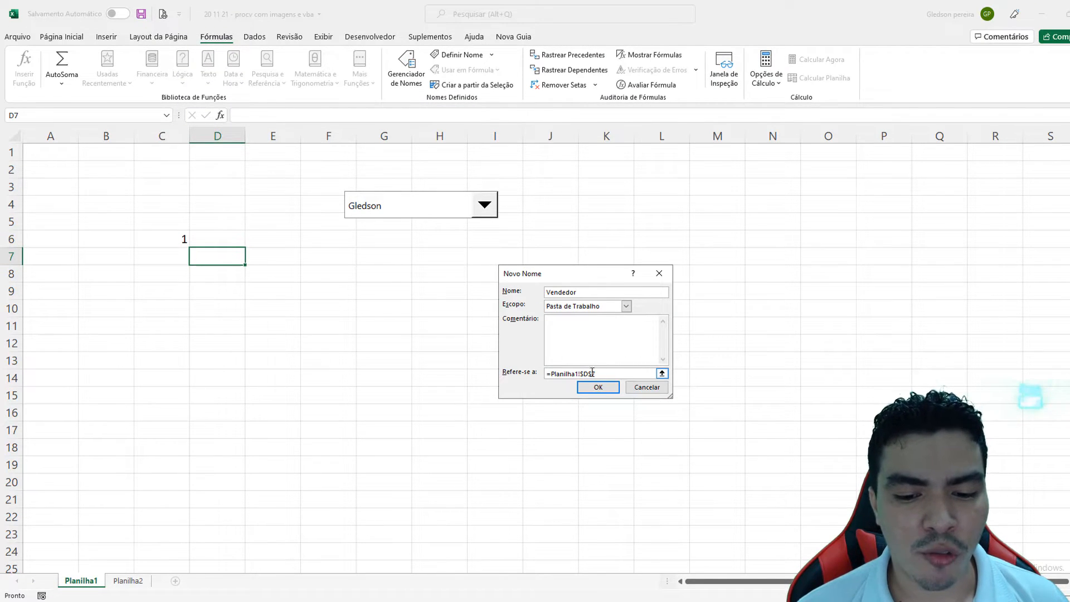
Make the name Vendedor refer to =INDIRETO("Planilha2!A"&Planilha1!$C$6), save it and return to the sheet
{"action": "left_click_drag", "start_coordinate": [596, 373], "coordinate": [513, 373]}
{"action": "key", "text": "BackSpace"}
{"action": "type", "text": "=INDIRETO(\"Planilha2!A\"&Planilha1!$C$6)"}
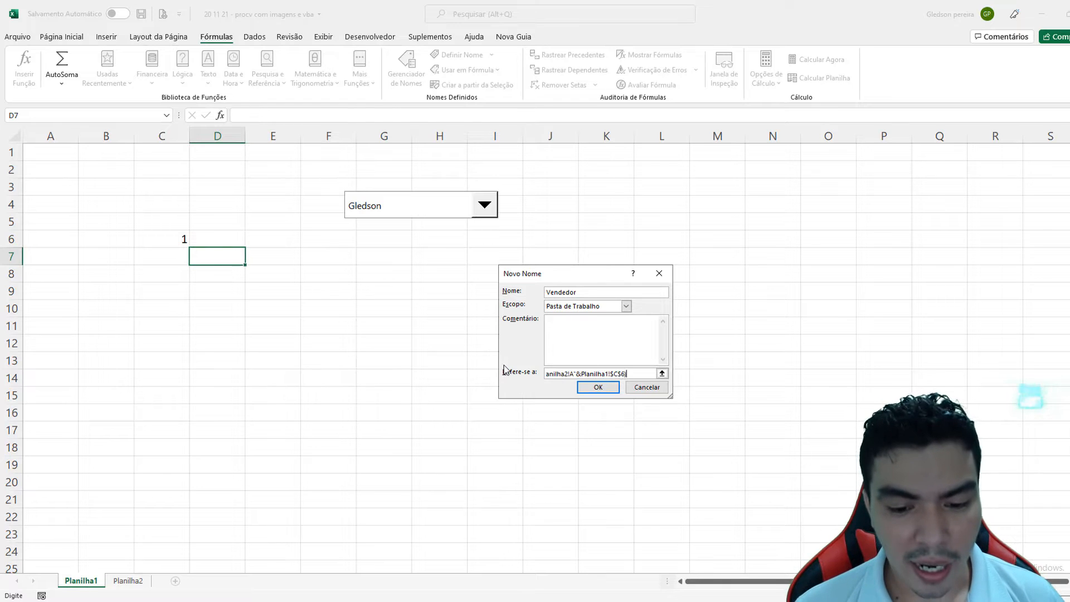
{"action": "left_click_drag", "start_coordinate": [632, 373], "coordinate": [522, 372]}
{"action": "left_click_drag", "start_coordinate": [669, 396], "coordinate": [781, 468]}
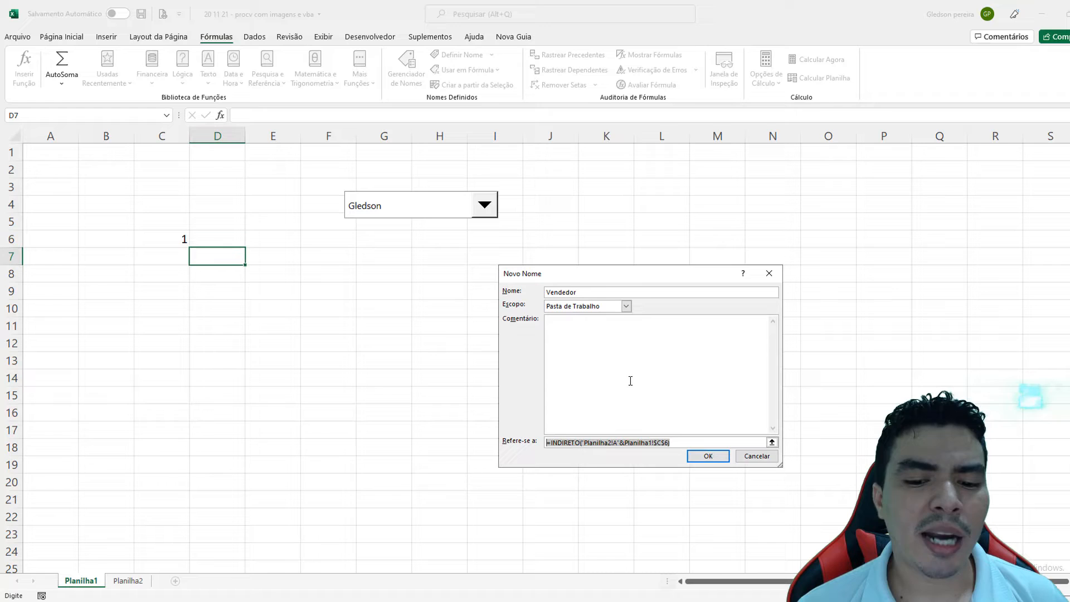
{"action": "left_click", "coordinate": [708, 456]}
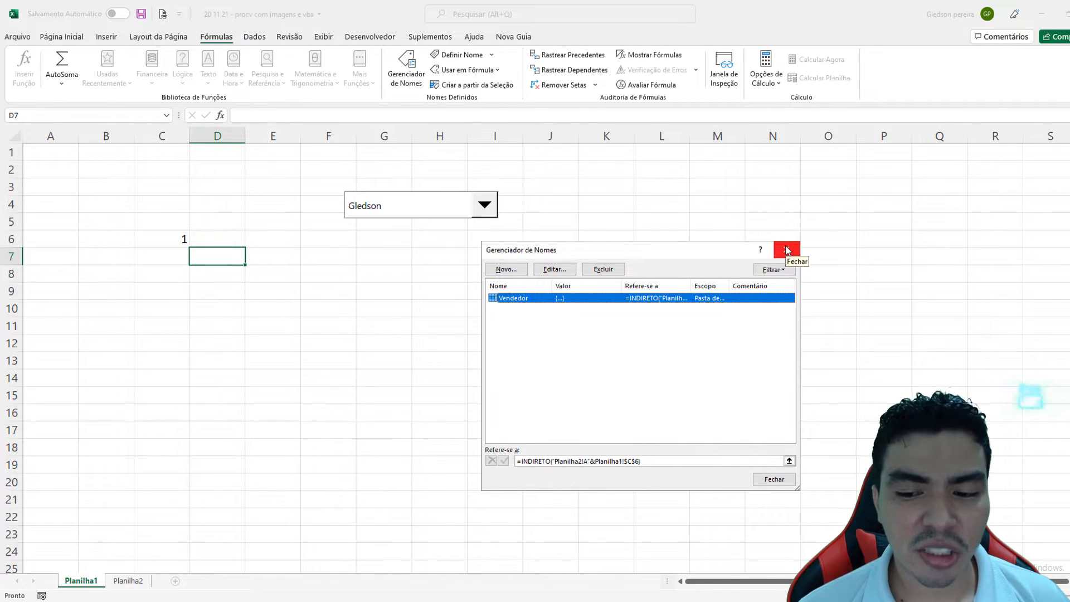
{"action": "left_click", "coordinate": [786, 249]}
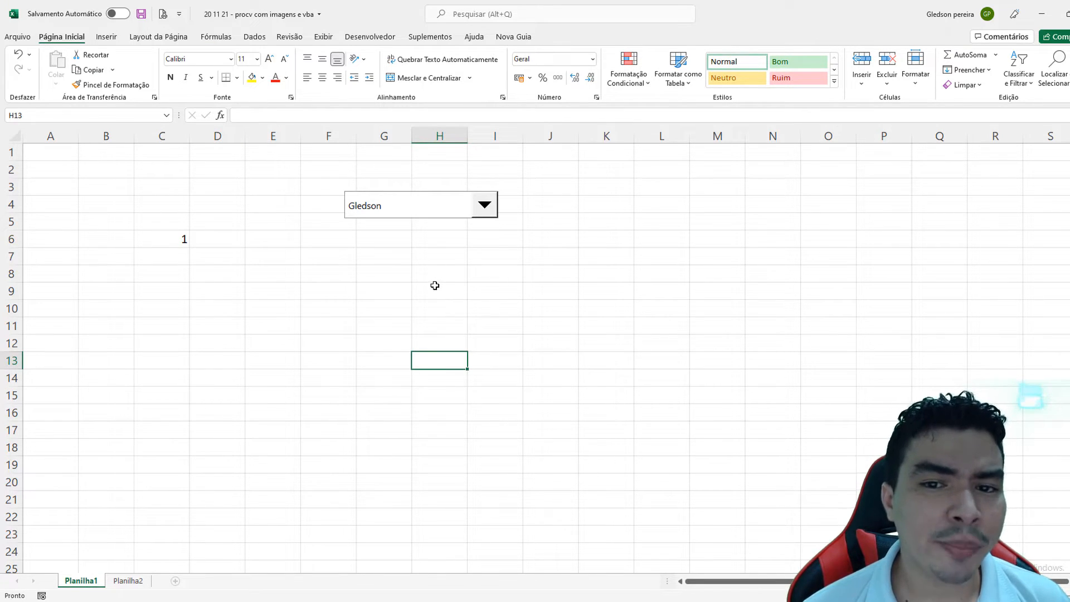
Insert the moldura picture from the 20 11 21 folder and shrink it to about 3.37 × 3.93 cm below the combo box
{"action": "left_click", "coordinate": [105, 39]}
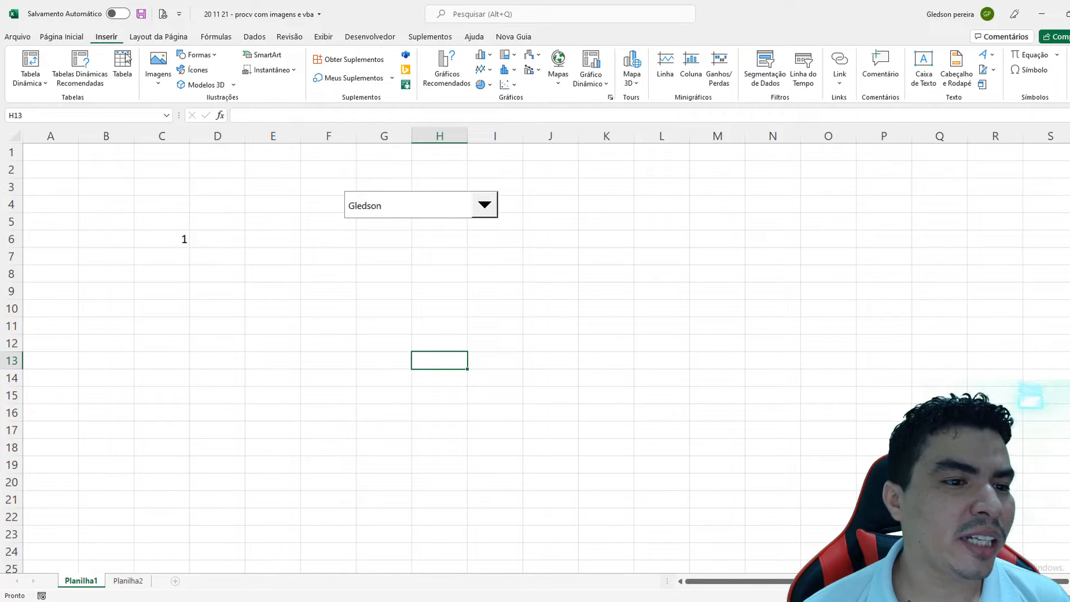
{"action": "left_click", "coordinate": [159, 68]}
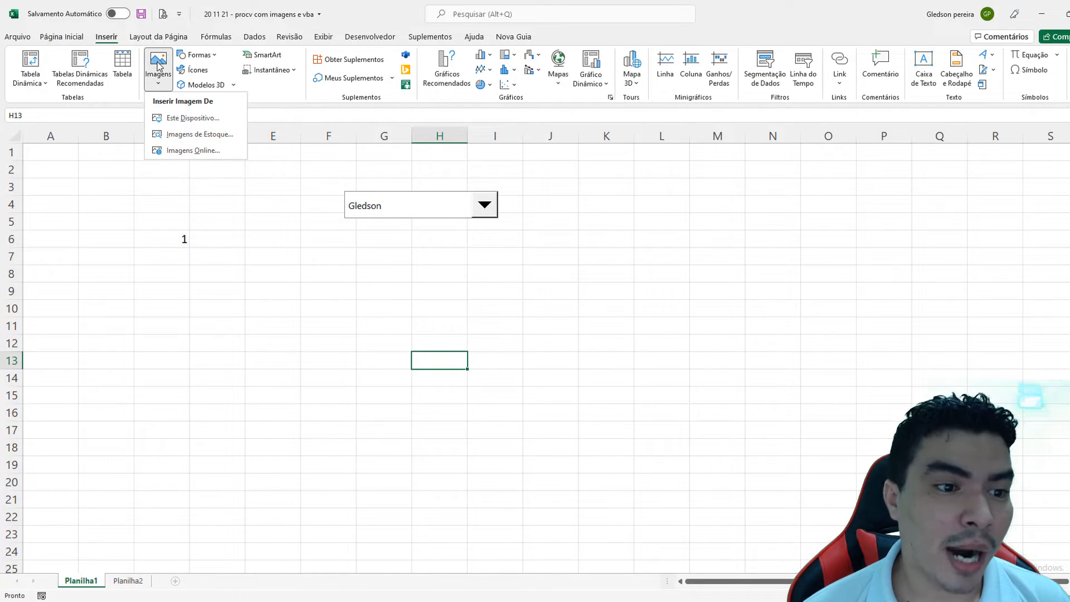
{"action": "left_click", "coordinate": [193, 118]}
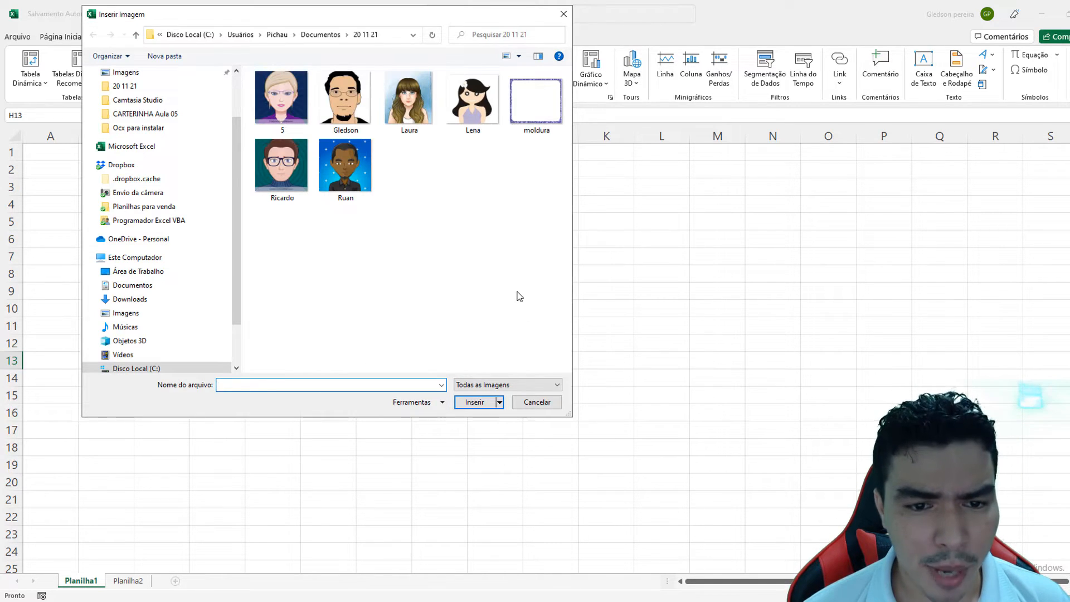
{"action": "left_click", "coordinate": [540, 117]}
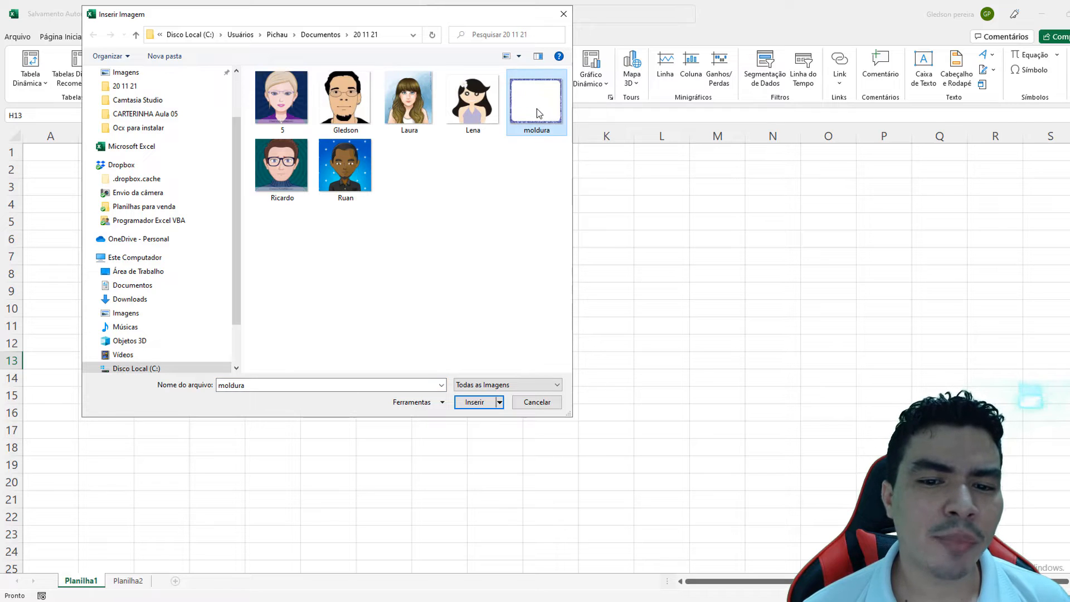
{"action": "left_click", "coordinate": [472, 401]}
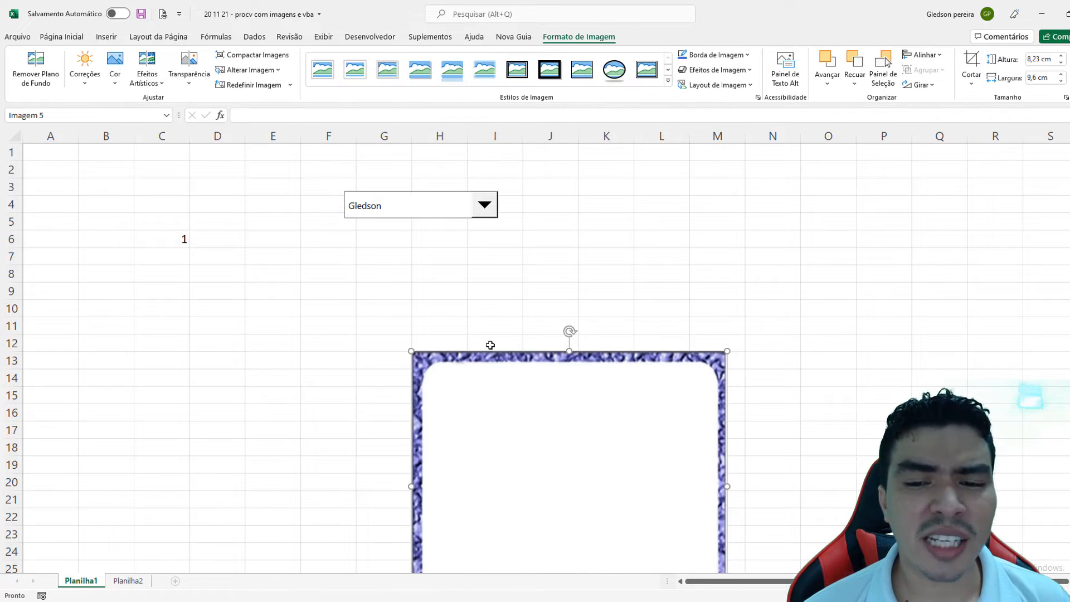
{"action": "left_click_drag", "start_coordinate": [558, 375], "coordinate": [542, 244]}
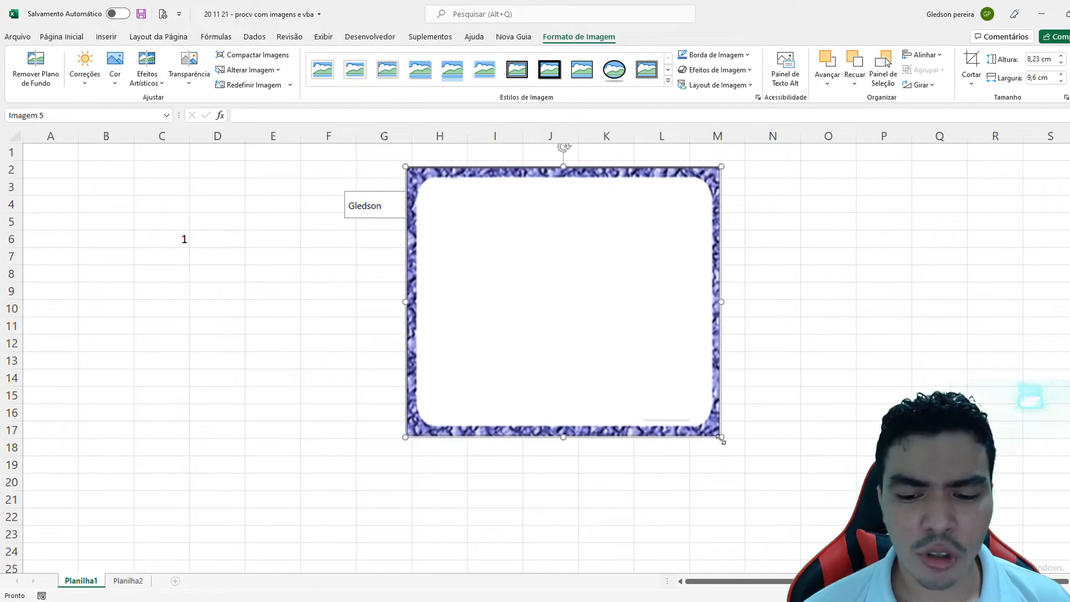
{"action": "left_click_drag", "start_coordinate": [721, 440], "coordinate": [429, 317]}
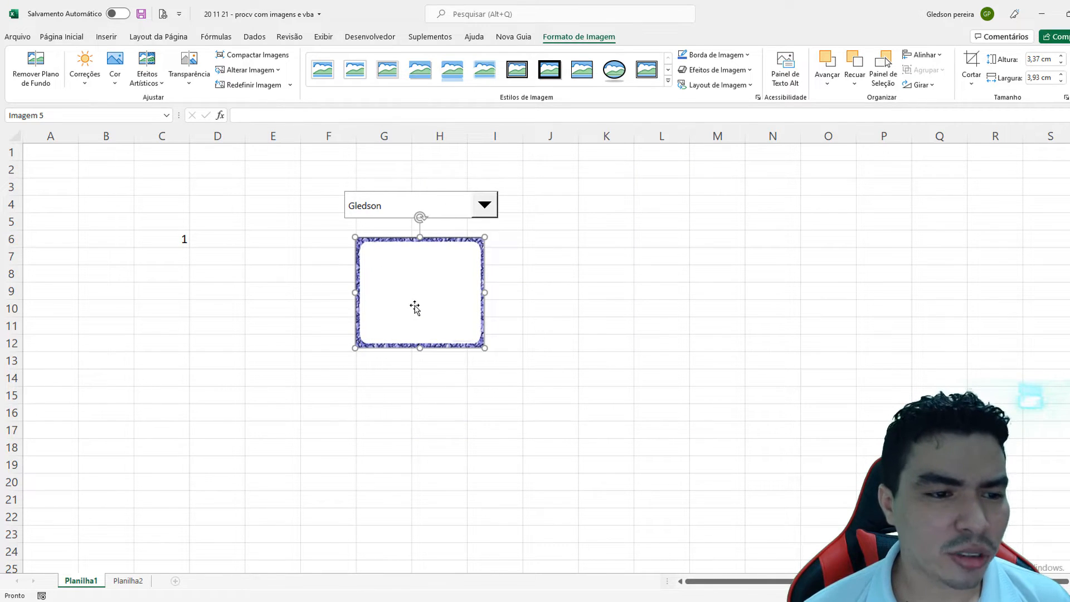
Link the inserted moldura picture to the defined name with the formula =Vendedor
{"action": "left_click", "coordinate": [268, 115]}
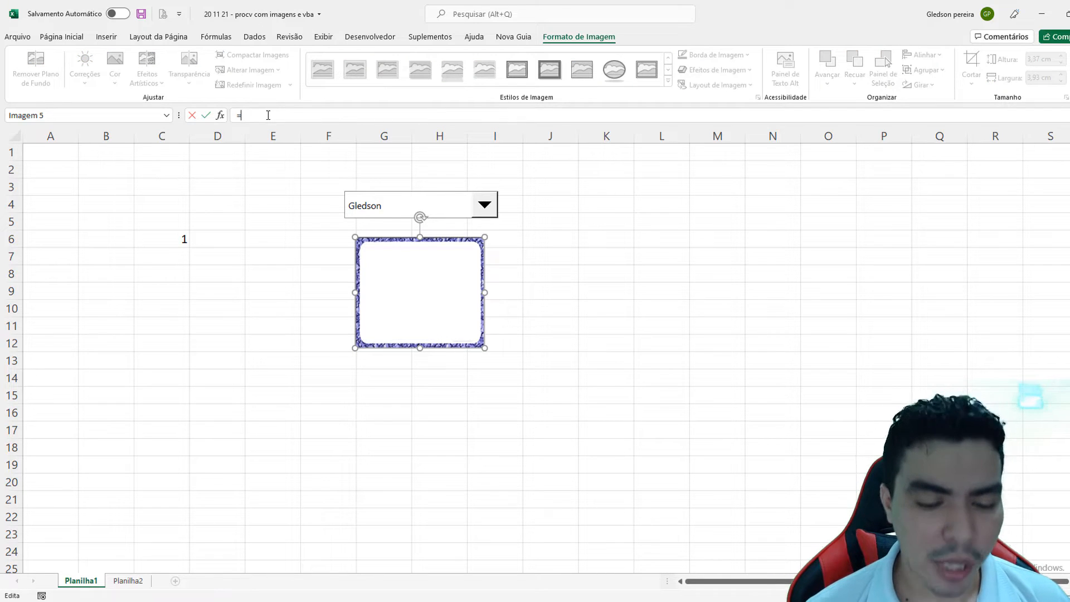
{"action": "type", "text": "=ven"}
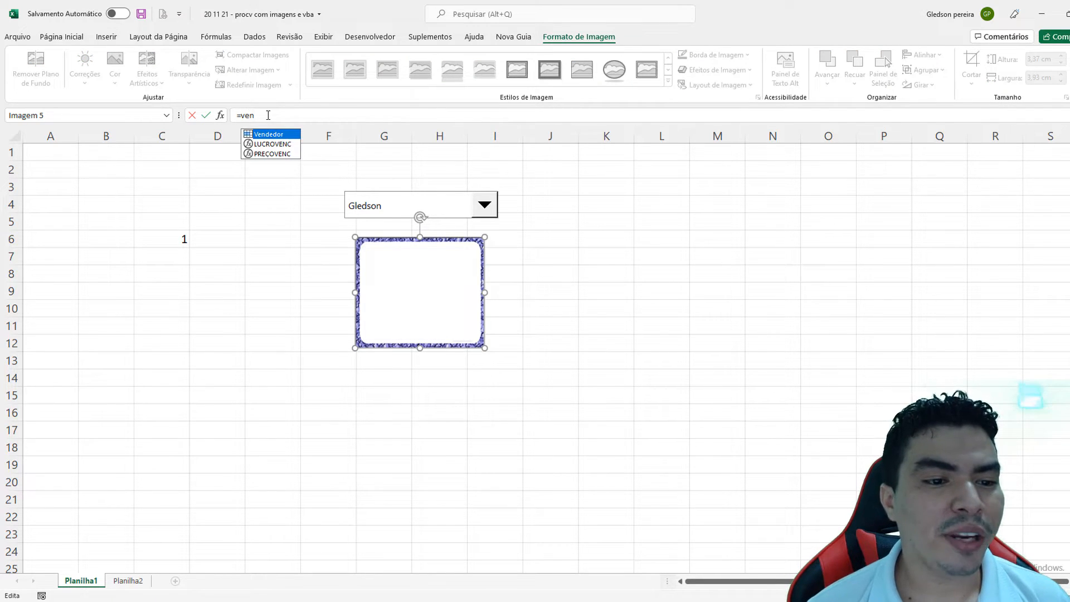
{"action": "key", "text": "Tab"}
{"action": "key", "text": "Return"}
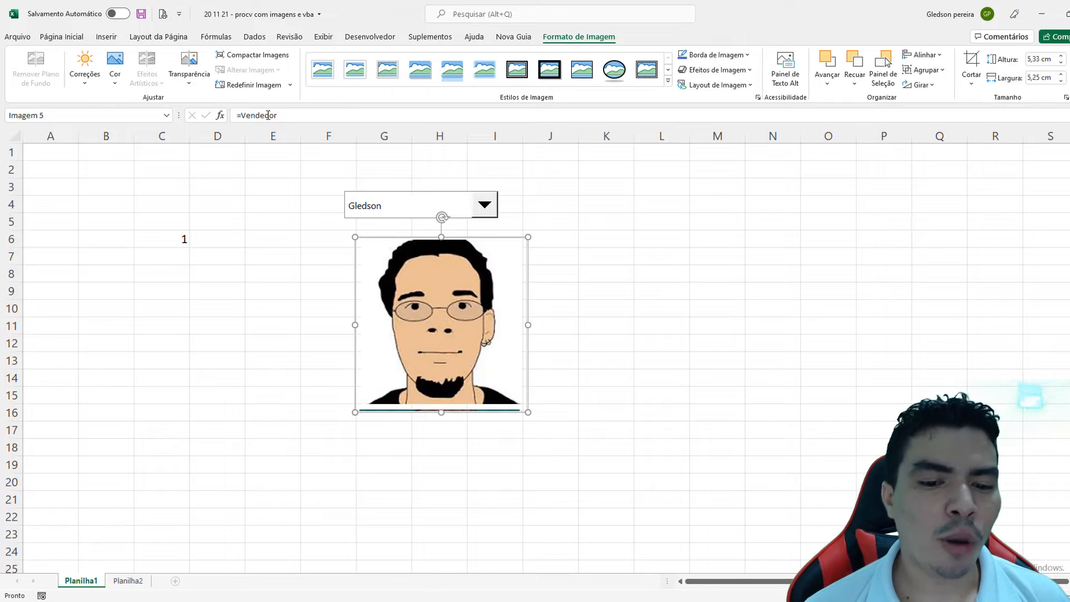
Move the linked picture so it sits centred directly beneath the combo box
{"action": "left_click", "coordinate": [580, 297]}
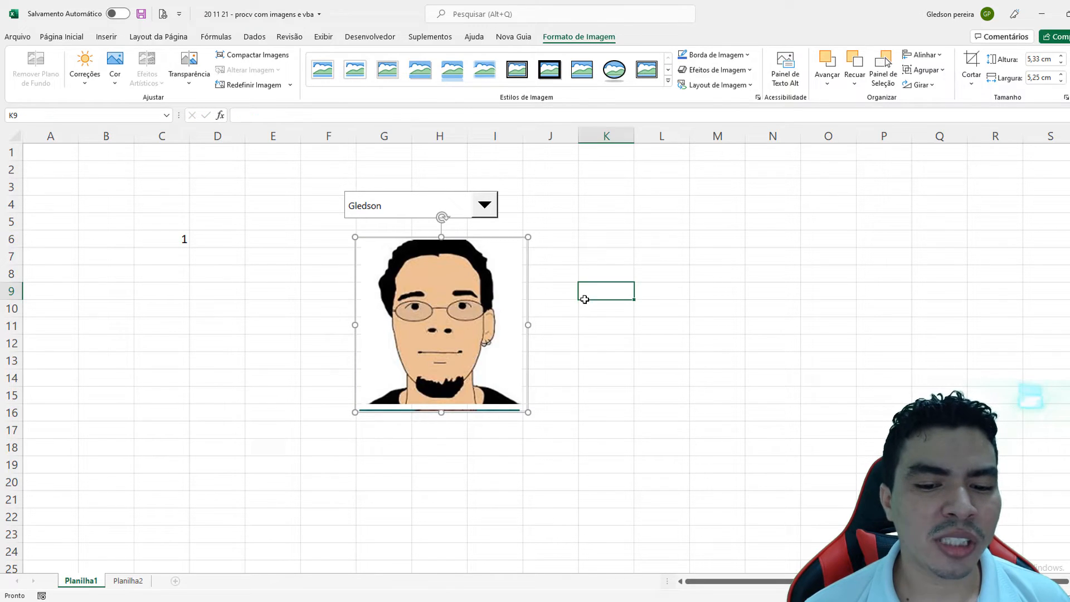
{"action": "left_click", "coordinate": [482, 299]}
{"action": "left_click_drag", "start_coordinate": [482, 298], "coordinate": [459, 295]}
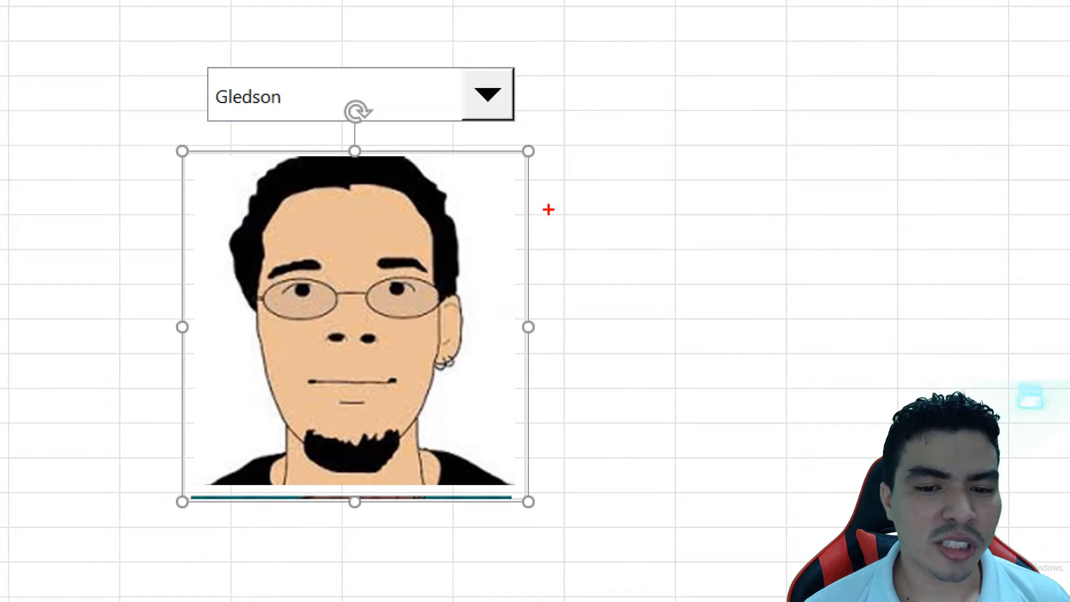
{"action": "mouse_move", "coordinate": [513, 139]}
{"action": "left_mouse_down"}
{"action": "mouse_move", "coordinate": [546, 289]}
{"action": "mouse_move", "coordinate": [560, 529]}
{"action": "left_mouse_up"}
{"action": "mouse_move", "coordinate": [111, 483]}
{"action": "left_mouse_down"}
{"action": "mouse_move", "coordinate": [470, 508]}
{"action": "mouse_move", "coordinate": [625, 507]}
{"action": "mouse_move", "coordinate": [623, 495]}
{"action": "left_mouse_up"}
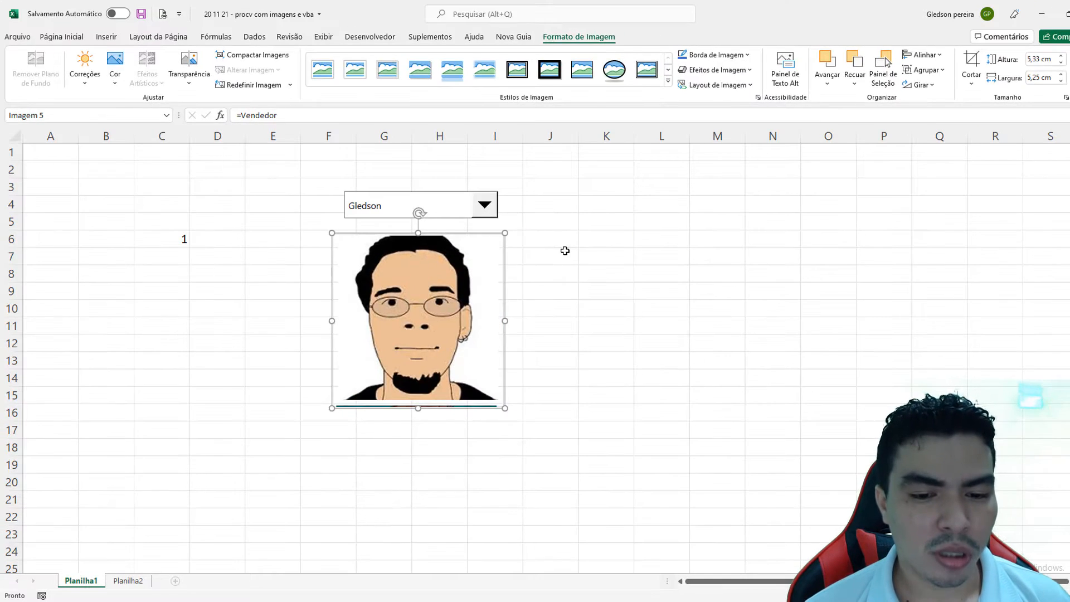
{"action": "key", "text": "Escape"}
Crop the excess right and lower edges off the linked picture, down to about 5.1 × 5.05 cm
{"action": "left_click", "coordinate": [480, 263]}
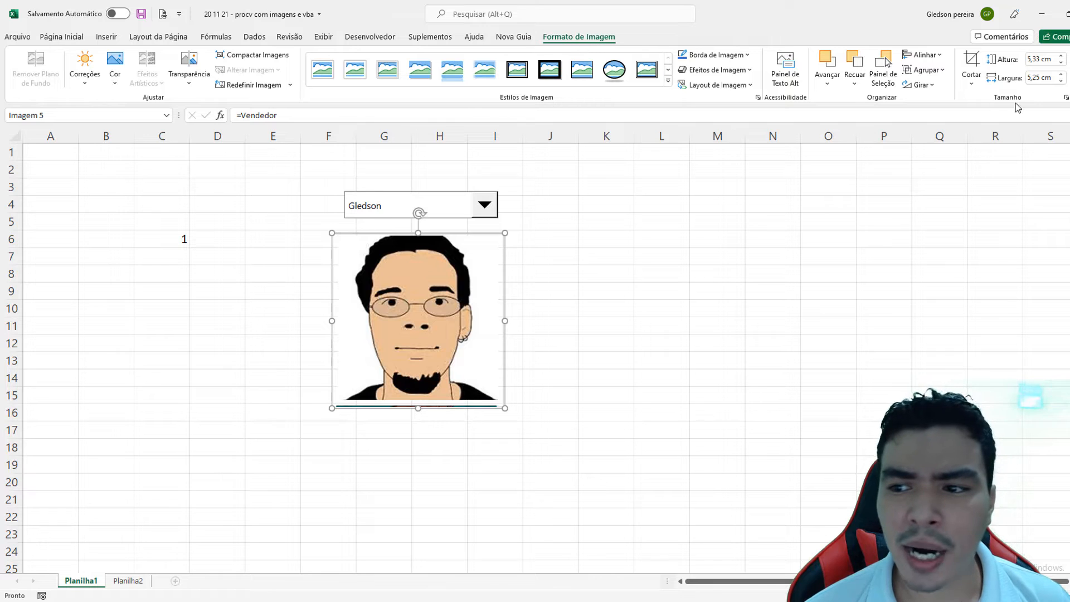
{"action": "left_click", "coordinate": [973, 64]}
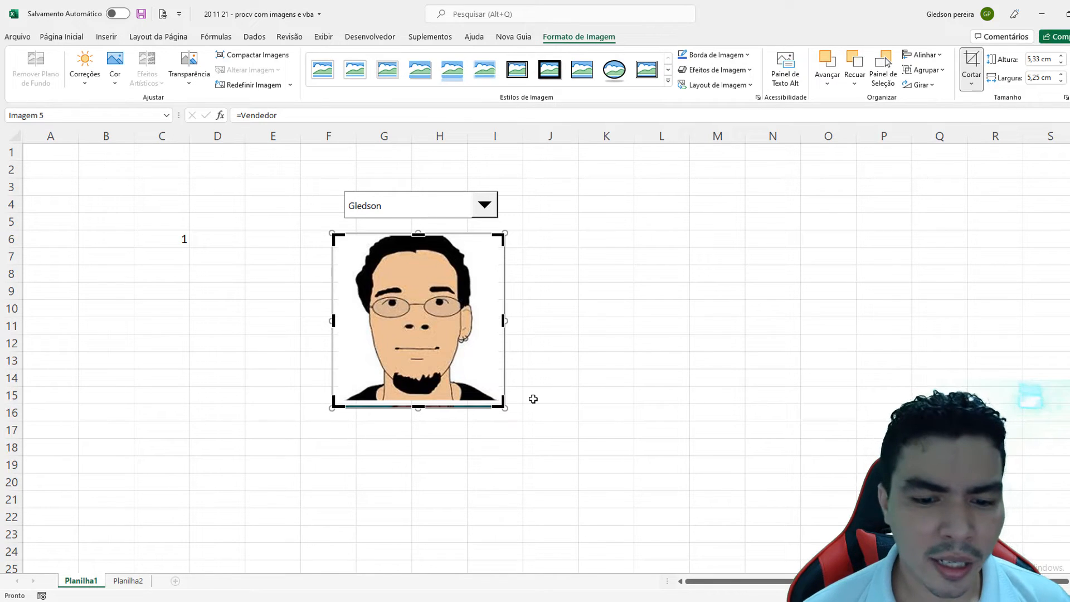
{"action": "left_click_drag", "start_coordinate": [500, 405], "coordinate": [498, 400]}
{"action": "left_click", "coordinate": [551, 381]}
{"action": "left_click", "coordinate": [437, 302]}
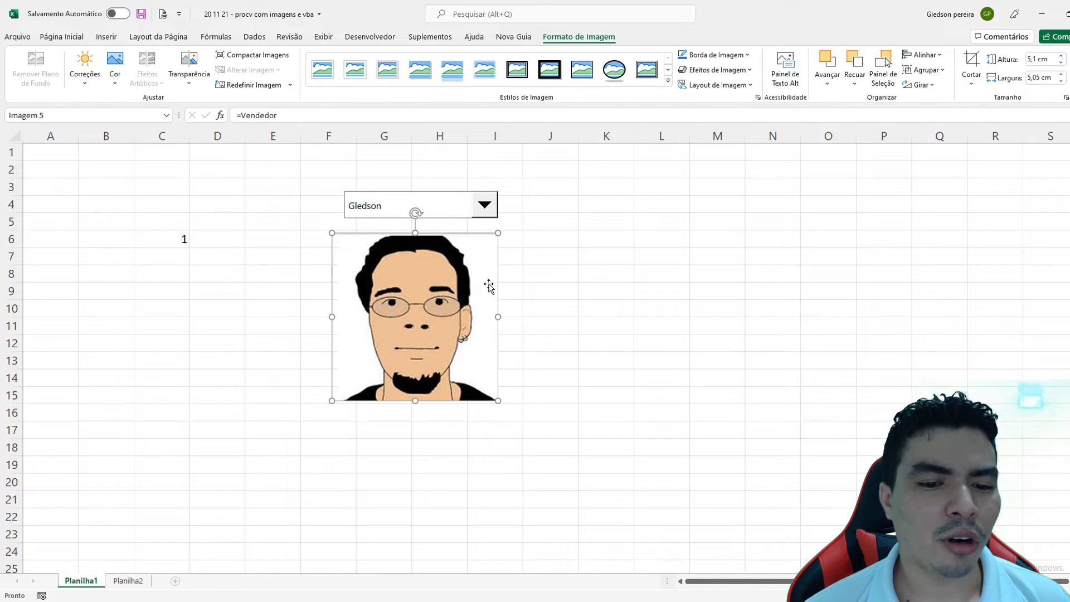
{"action": "left_click", "coordinate": [605, 274]}
Test the combo box by choosing its second, third and fourth entries in turn and checking the linked picture
{"action": "left_click", "coordinate": [488, 211]}
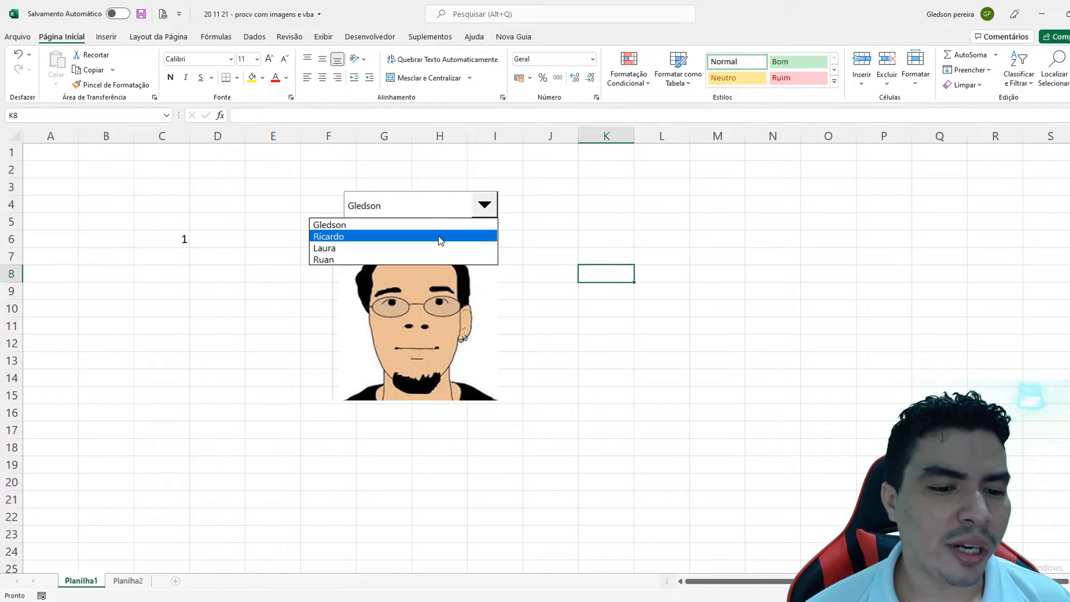
{"action": "left_click", "coordinate": [438, 235]}
{"action": "left_click", "coordinate": [484, 206]}
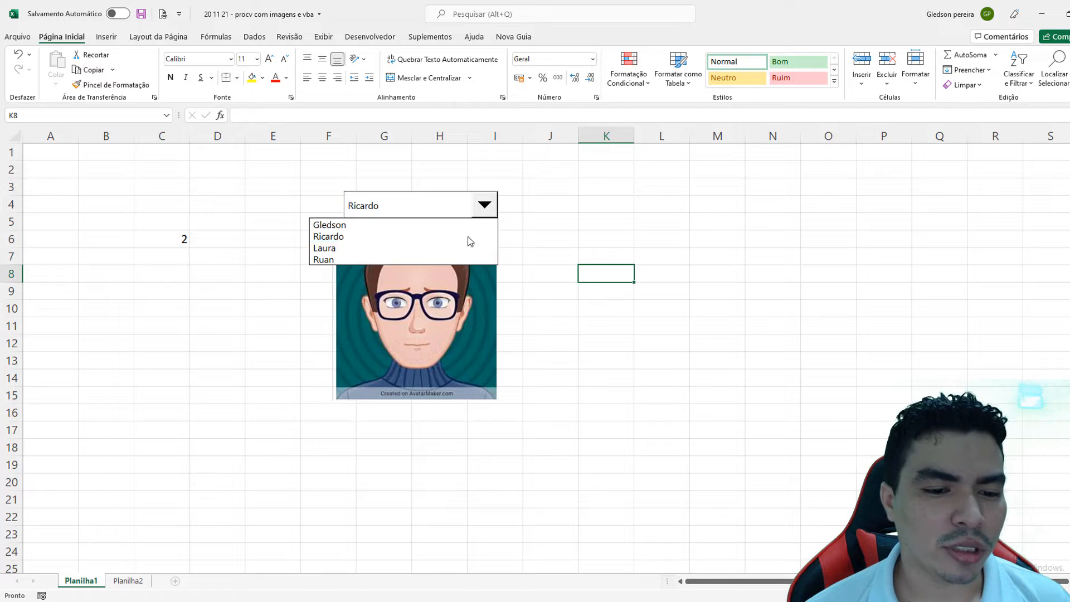
{"action": "left_click", "coordinate": [455, 248]}
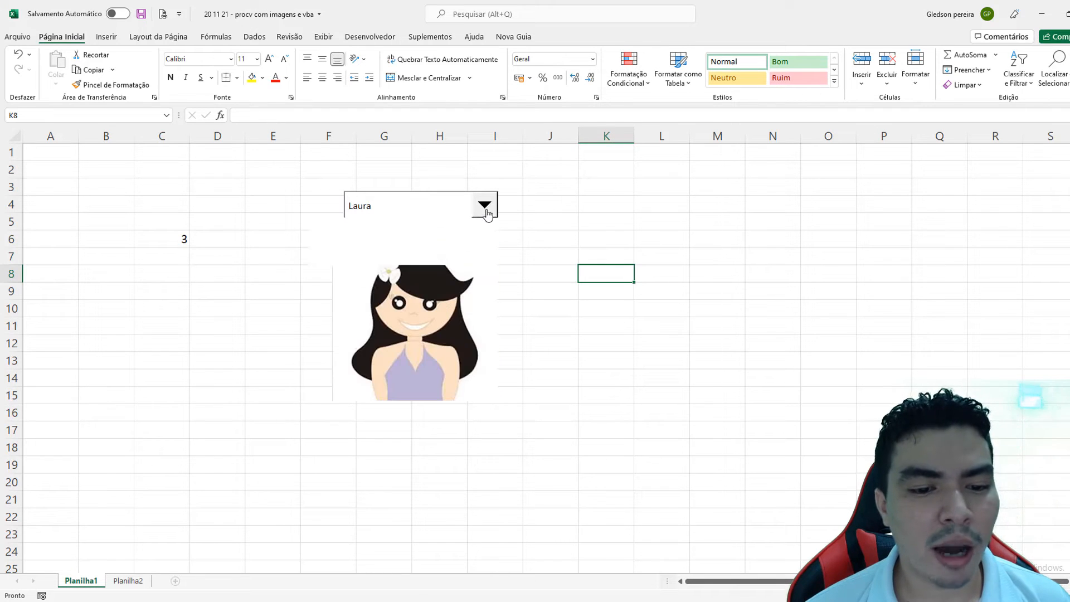
{"action": "left_click", "coordinate": [485, 209]}
{"action": "left_click", "coordinate": [462, 260]}
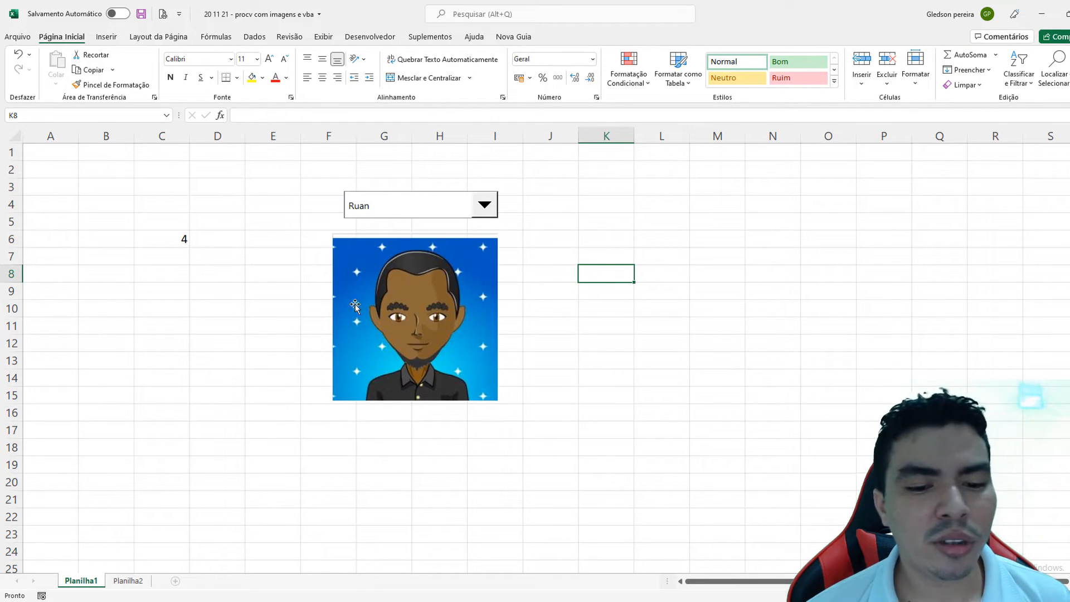
{"action": "left_click", "coordinate": [613, 313]}
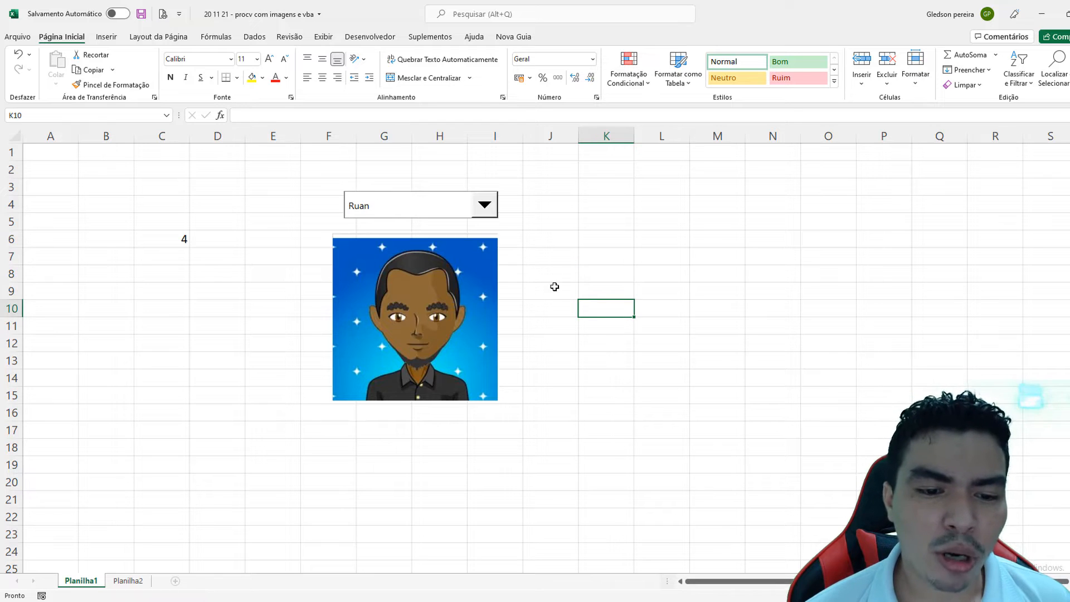
{"action": "left_click", "coordinate": [403, 270]}
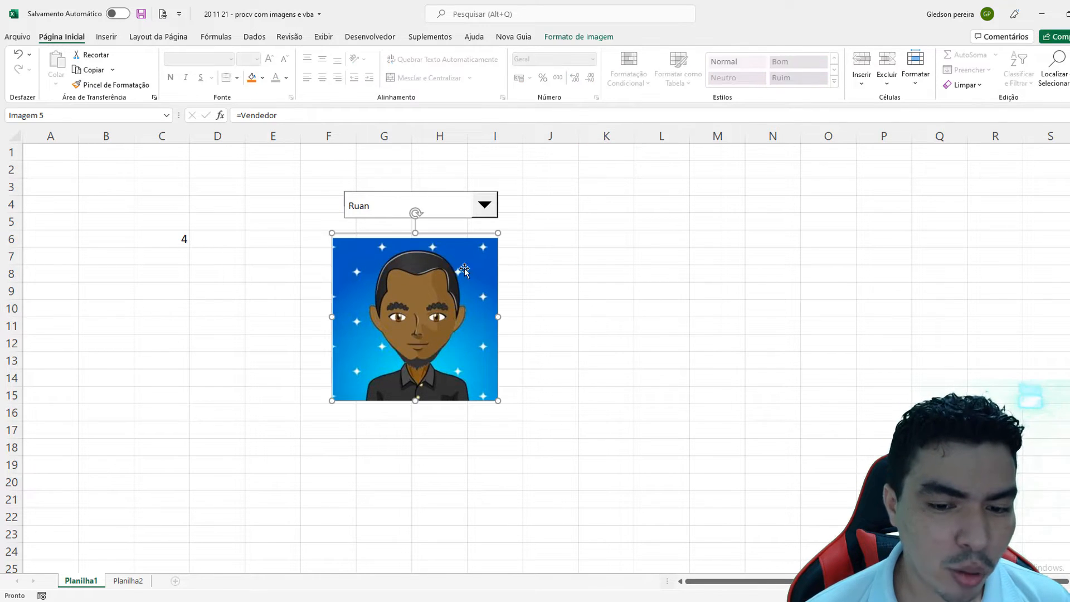
{"action": "left_click", "coordinate": [612, 269]}
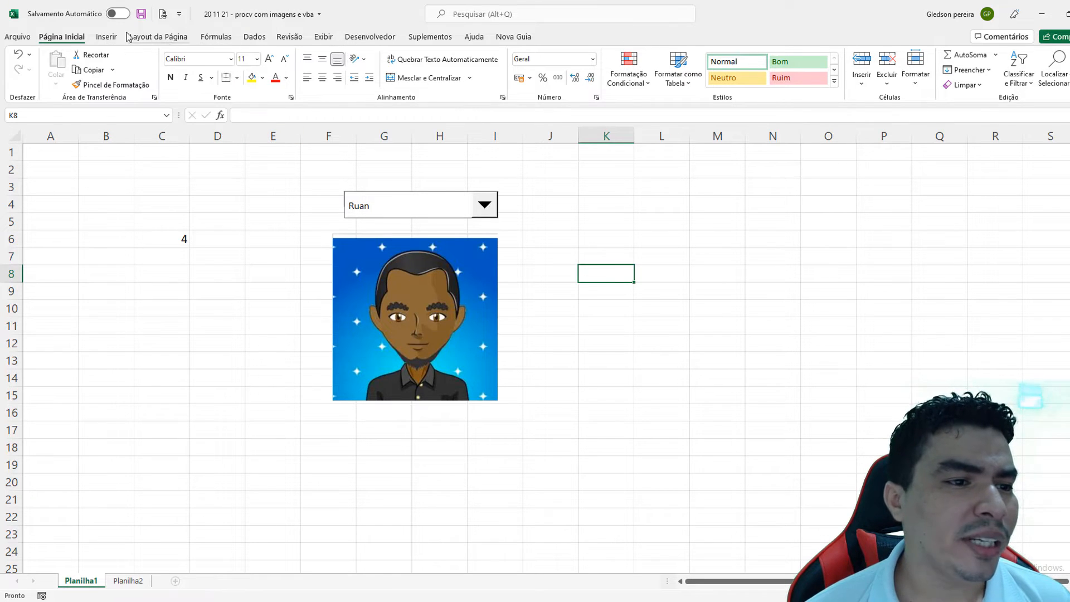
Draw a rounded rectangle about 1.08 × 4.39 cm across columns K to M, beside the combo box and picture
{"action": "left_click", "coordinate": [106, 37]}
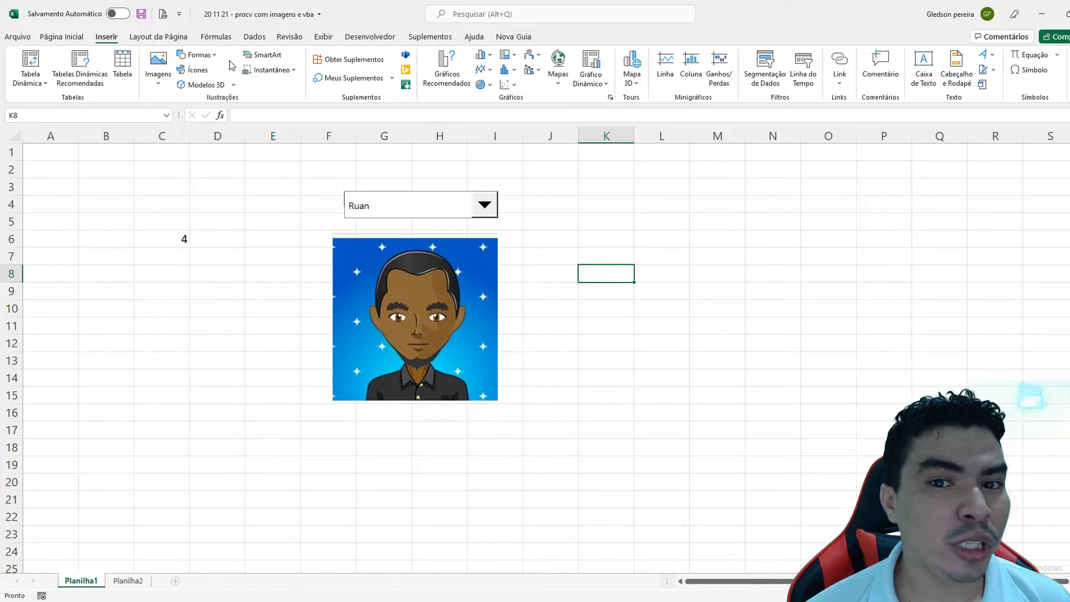
{"action": "left_click", "coordinate": [196, 55]}
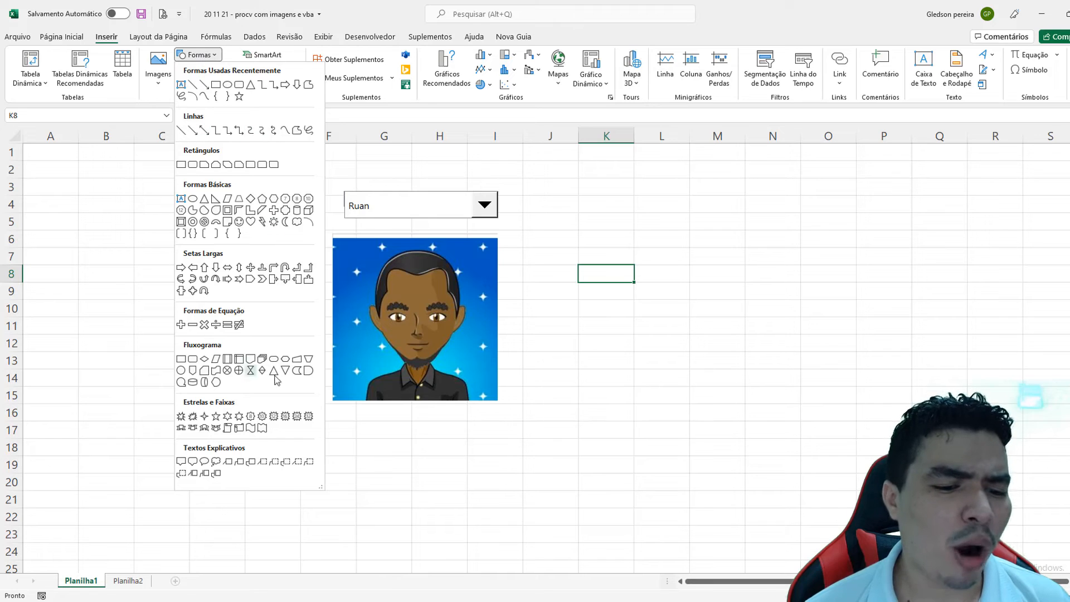
{"action": "left_click", "coordinate": [239, 86]}
{"action": "left_click_drag", "start_coordinate": [596, 211], "coordinate": [743, 247]}
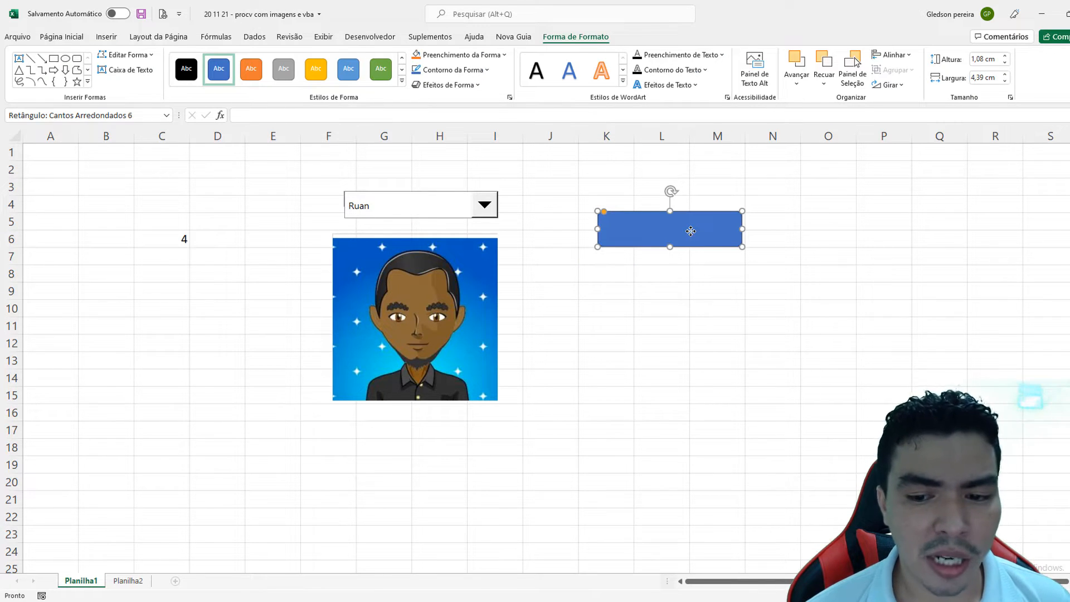
Assign a new macro to the rounded rectangle and place its code window over the lower part of the sheet
{"action": "right_click", "coordinate": [690, 232]}
{"action": "left_click", "coordinate": [753, 453]}
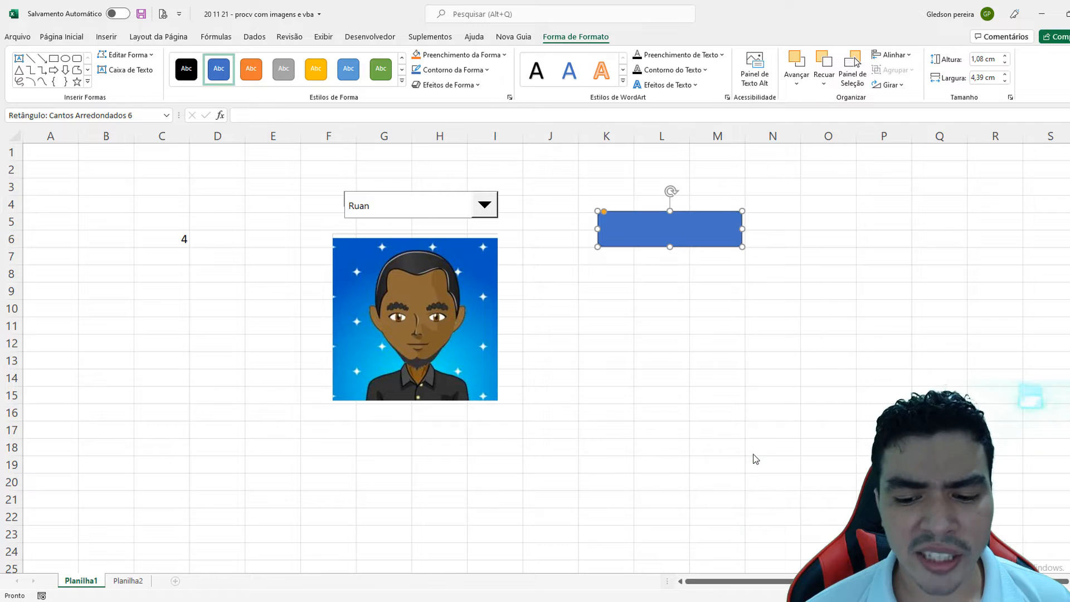
{"action": "left_click", "coordinate": [843, 379]}
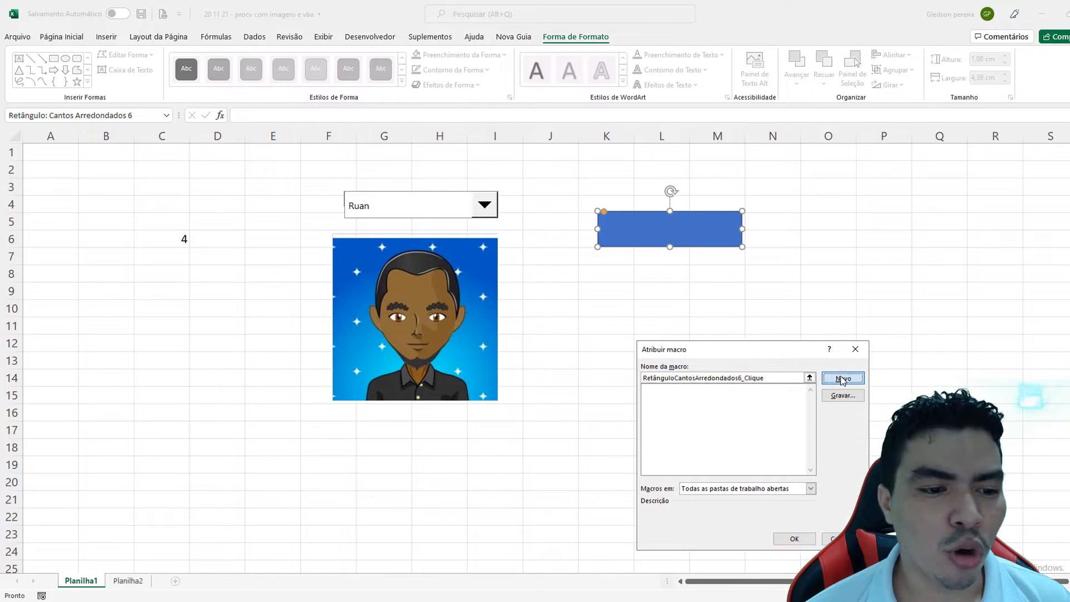
{"action": "left_click_drag", "start_coordinate": [253, 13], "coordinate": [328, 321]}
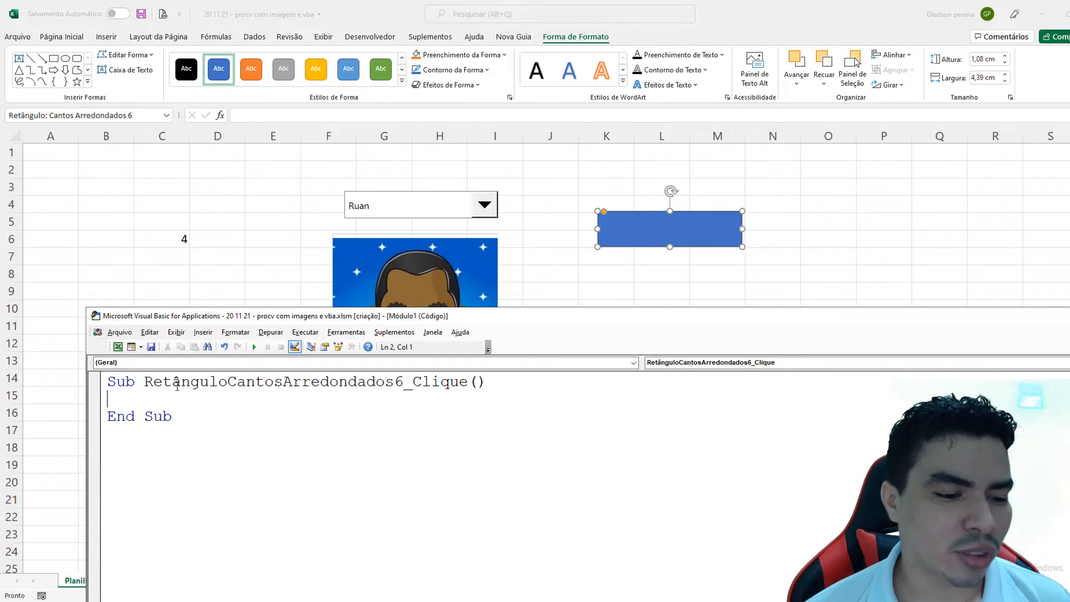
In the new macro's body, begin a statement that assigns to range("d6").Cells
{"action": "type", "text": "range"}
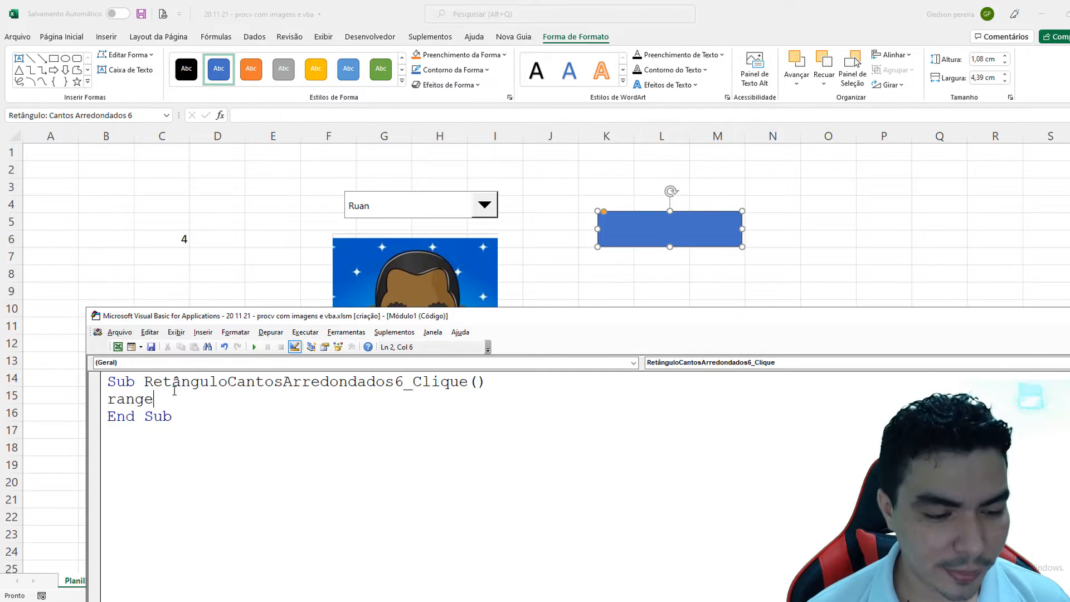
{"action": "type", "text": "(\""}
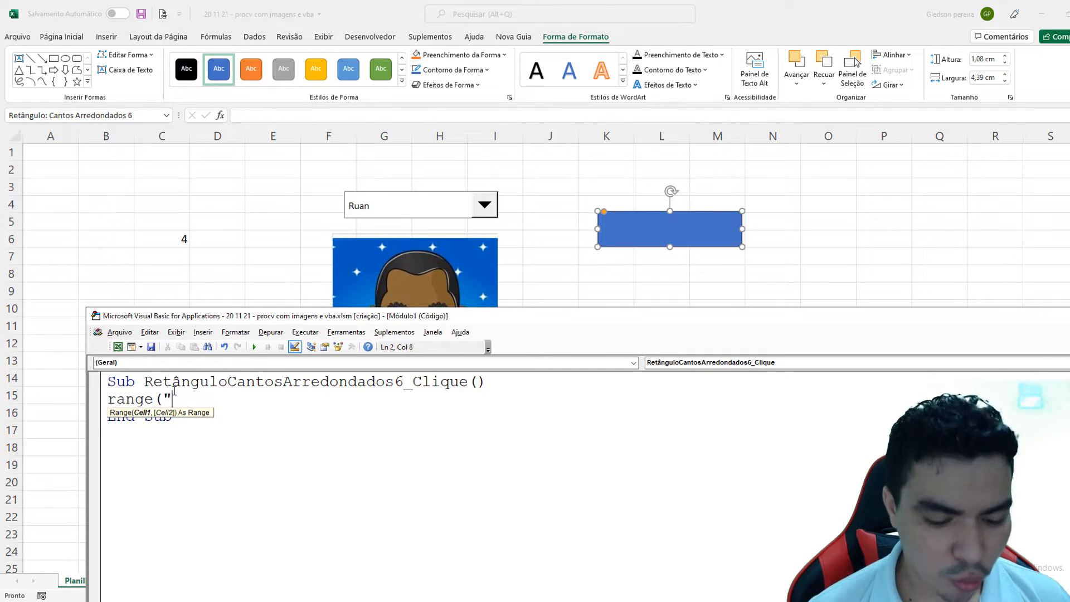
{"action": "type", "text": "d6"}
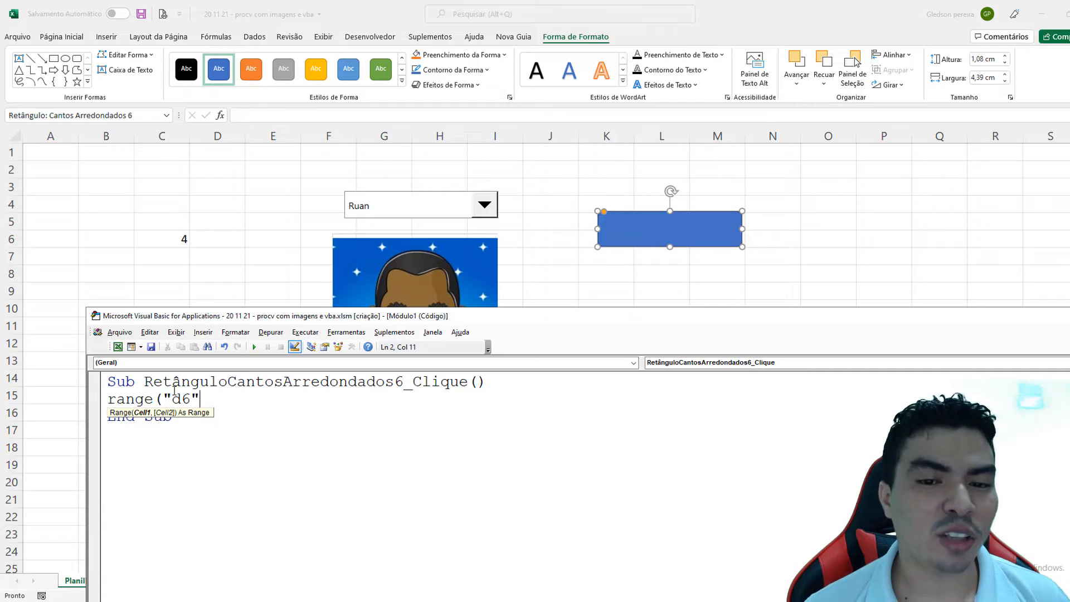
{"action": "type", "text": "\").c"}
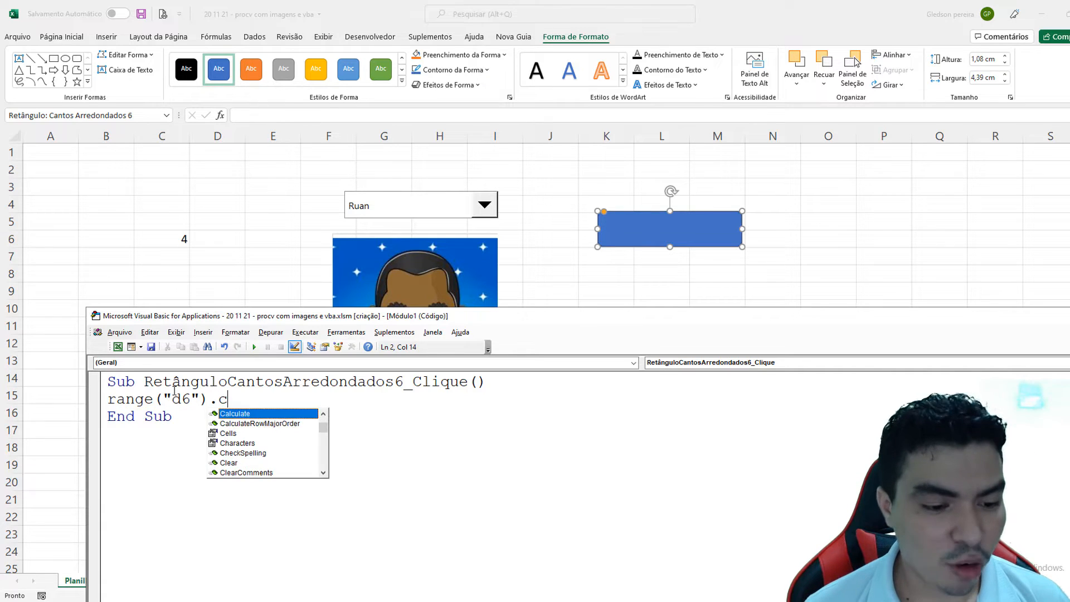
{"action": "key", "text": "Tab"}
{"action": "type", "text": "="}
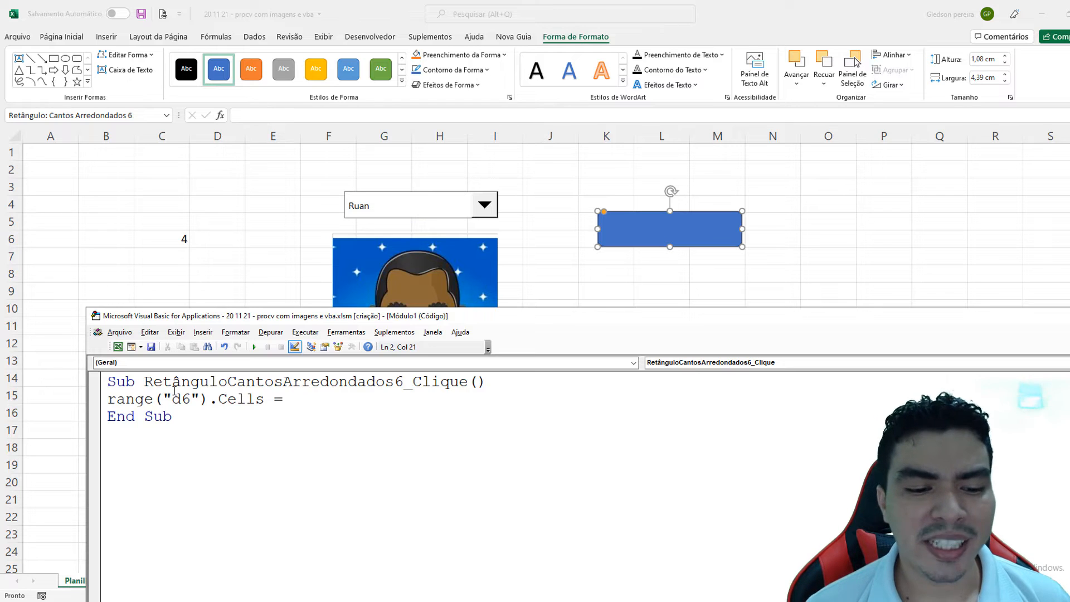
Try application.WorksheetFunction.indireto as the value of the cell D6 assignment
{"action": "type", "text": "application"}
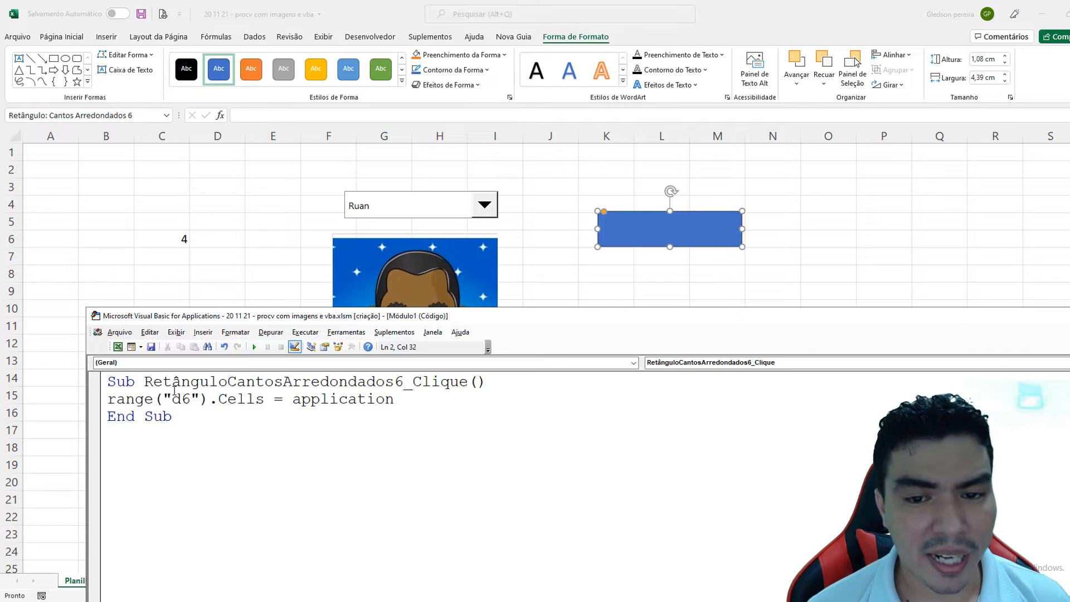
{"action": "type", "text": "."}
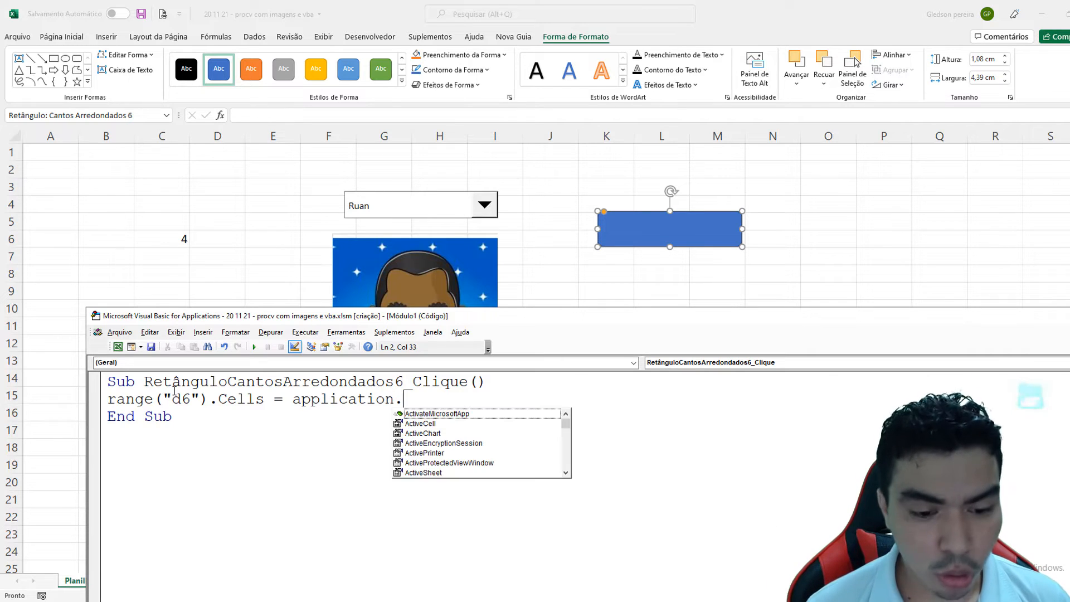
{"action": "type", "text": "works"}
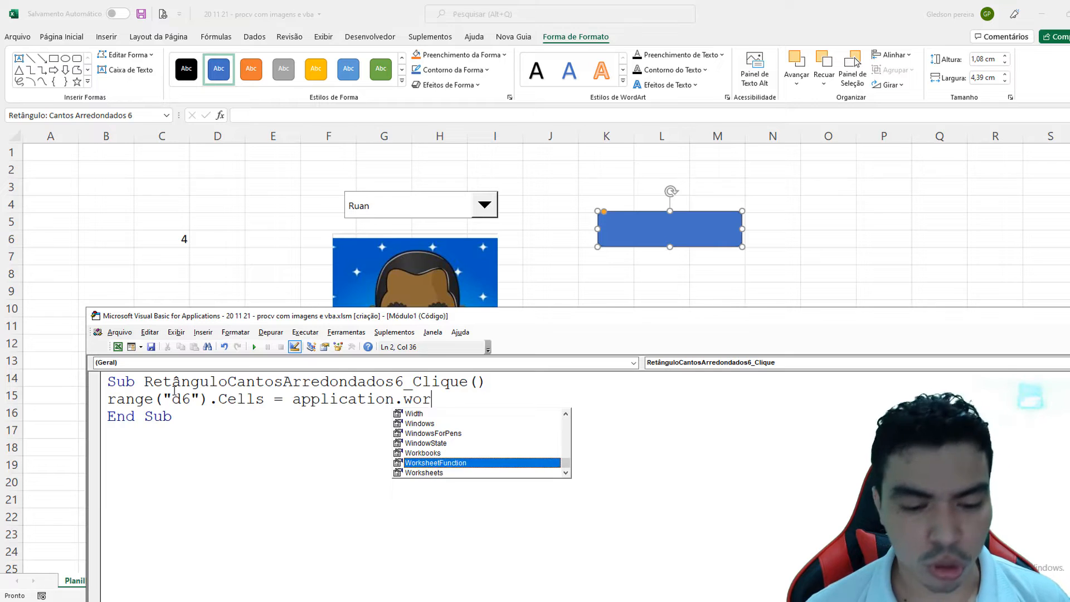
{"action": "key", "text": "Tab"}
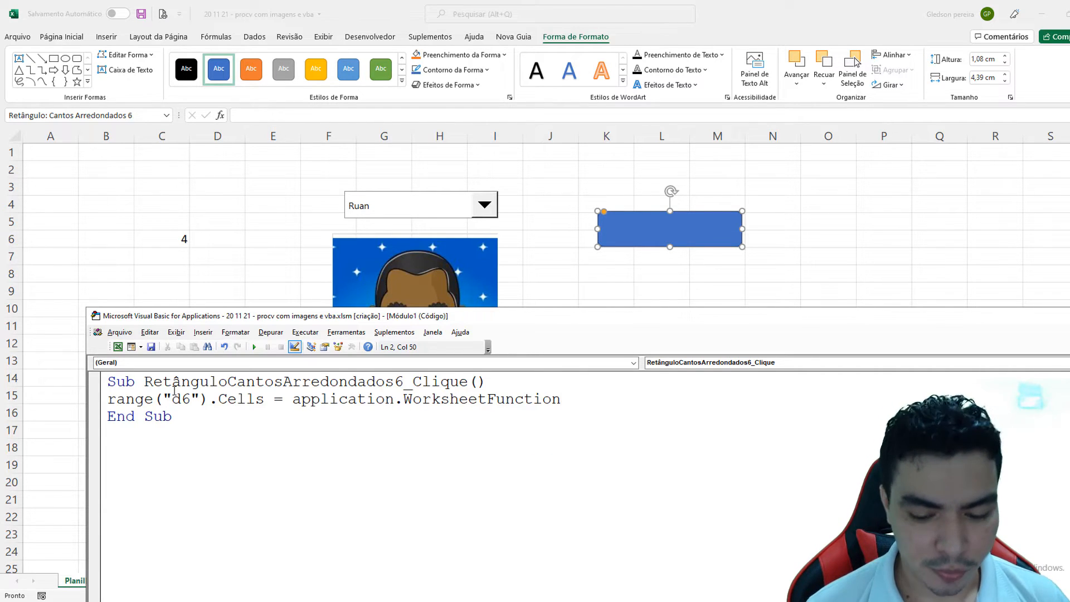
{"action": "type", "text": ".ind"}
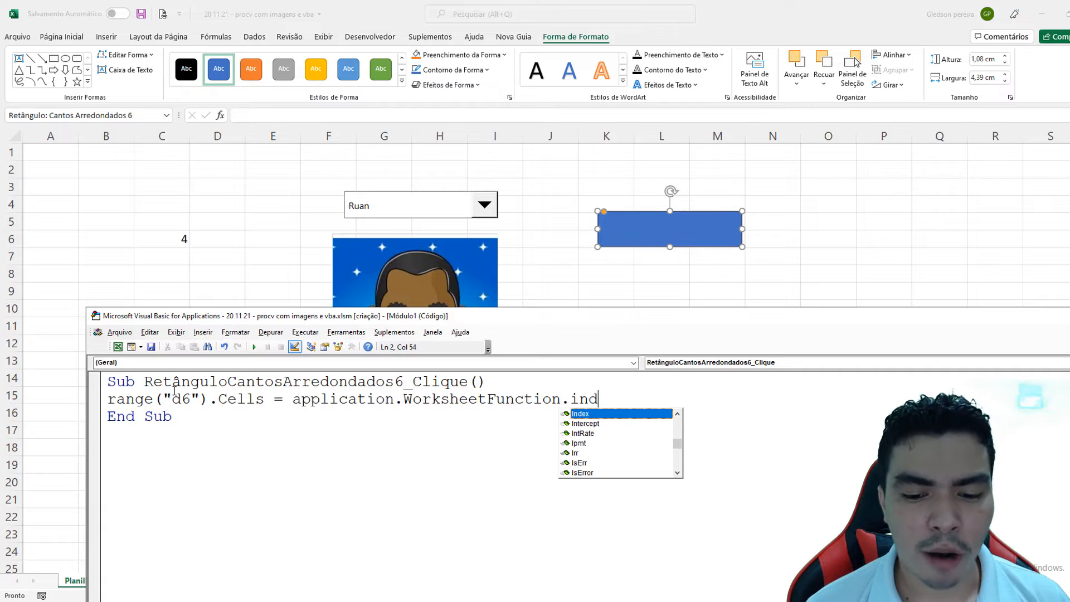
{"action": "type", "text": "ireto"}
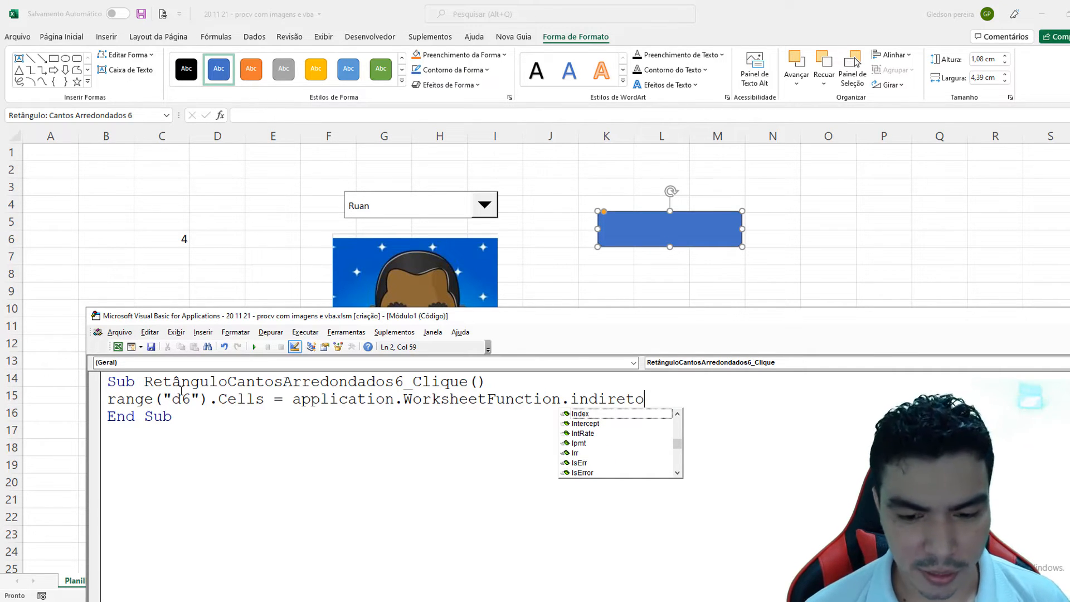
Replace indireto with the English function name indirect( in the WorksheetFunction call
{"action": "left_click_drag", "start_coordinate": [644, 399], "coordinate": [562, 399]}
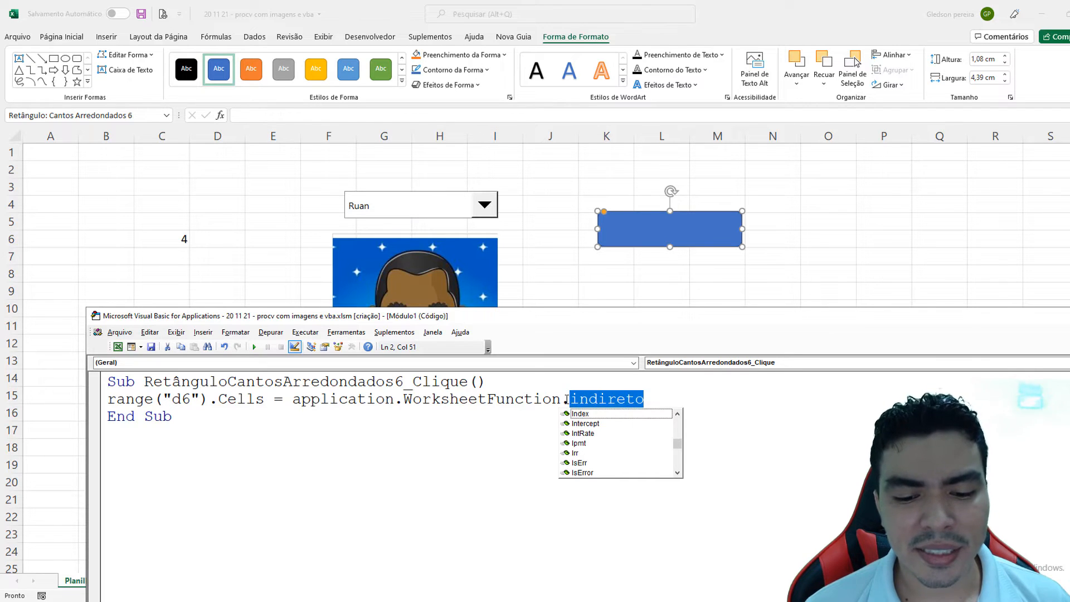
{"action": "key", "text": "BackSpace"}
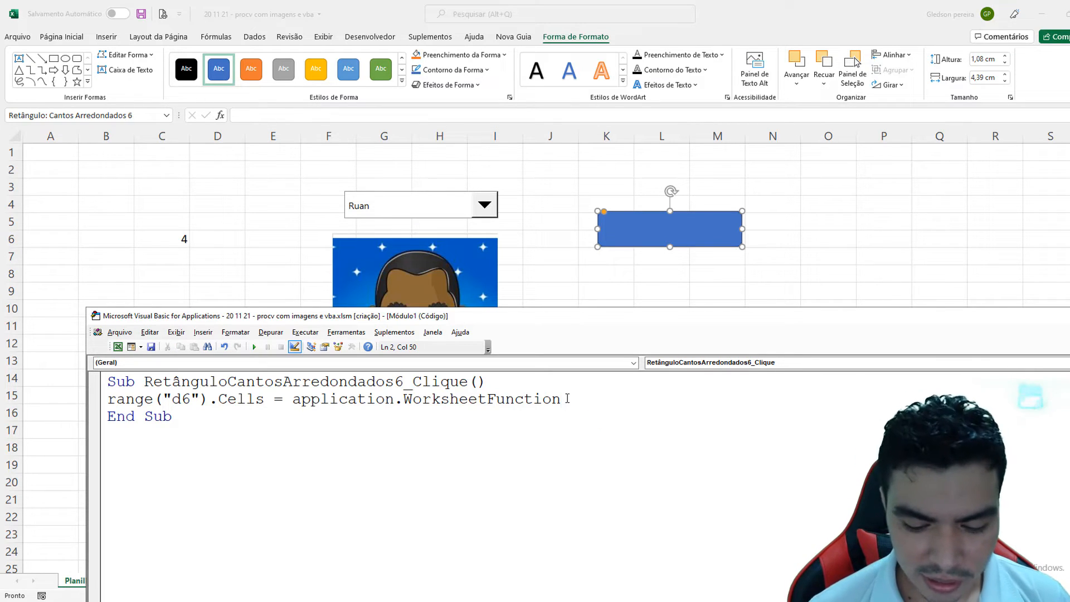
{"action": "type", "text": ".in"}
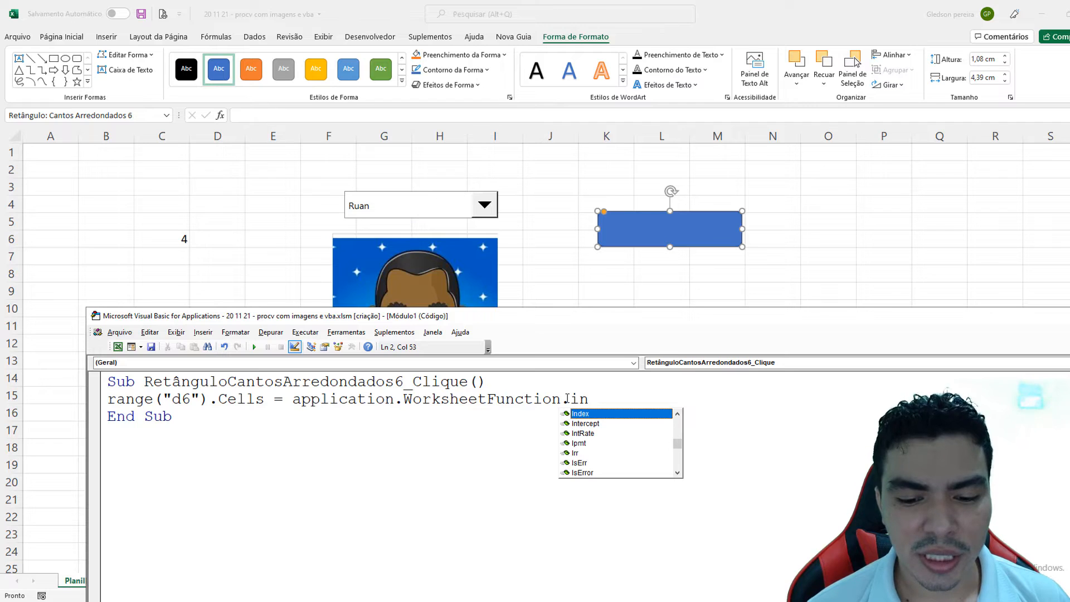
{"action": "type", "text": "direct"}
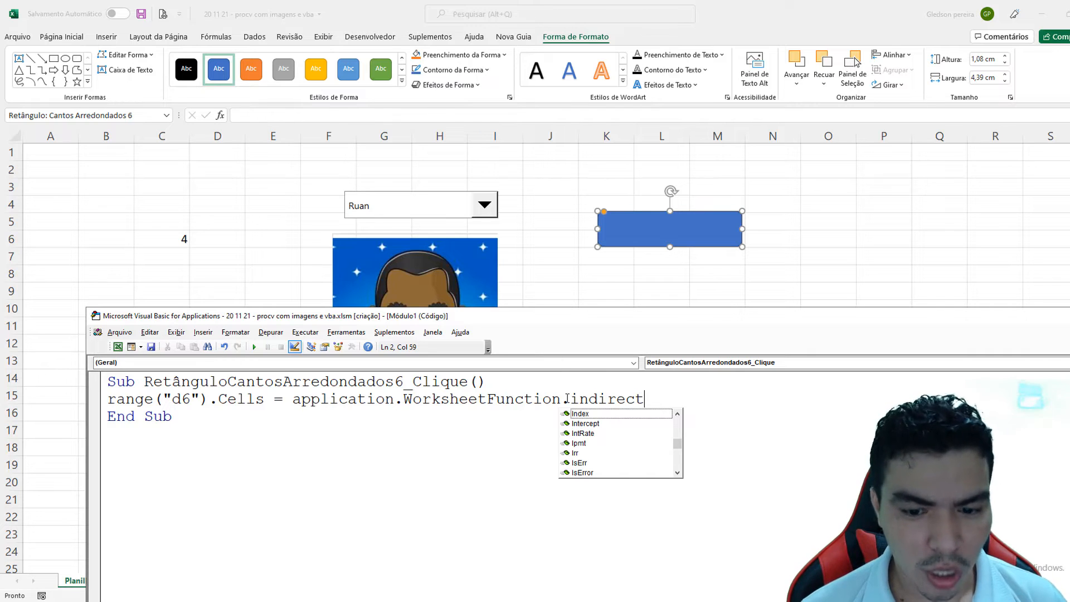
{"action": "type", "text": "("}
Try a plain indirect( call in place of the WorksheetFunction expression, and clear the whole statement from the macro
{"action": "left_click_drag", "start_coordinate": [672, 395], "coordinate": [293, 399]}
{"action": "key", "text": "BackSpace"}
{"action": "type", "text": "in"}
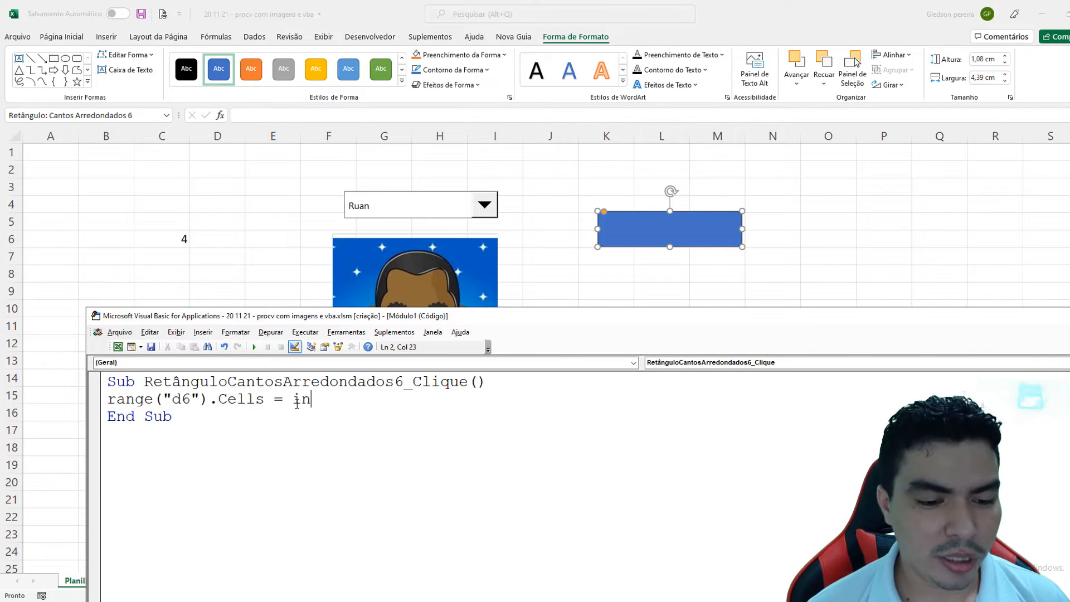
{"action": "type", "text": "direct("}
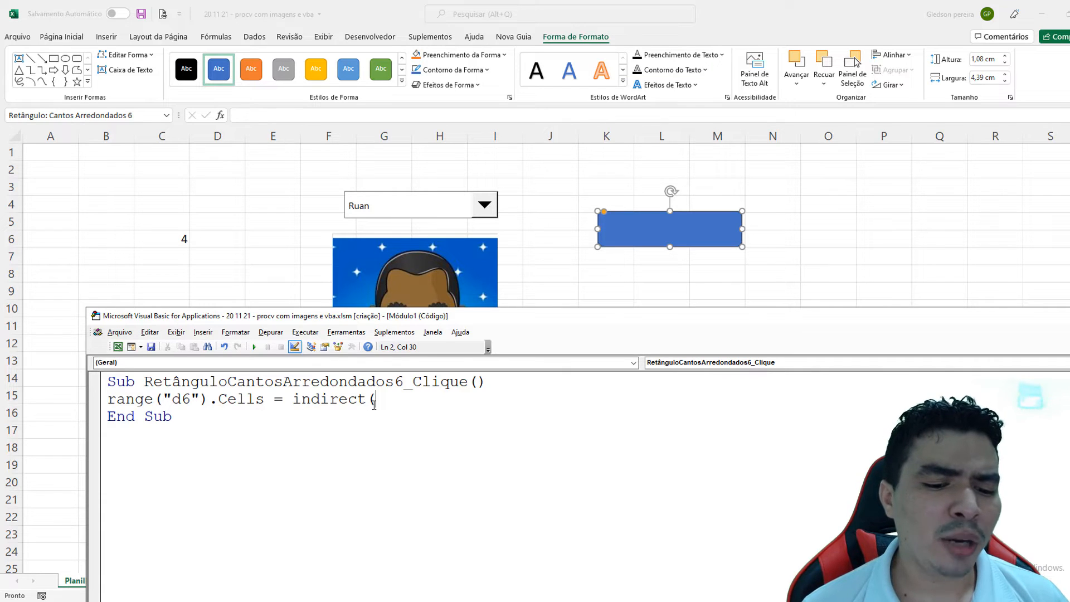
{"action": "left_click_drag", "start_coordinate": [396, 403], "coordinate": [100, 403]}
{"action": "key", "text": "Delete"}
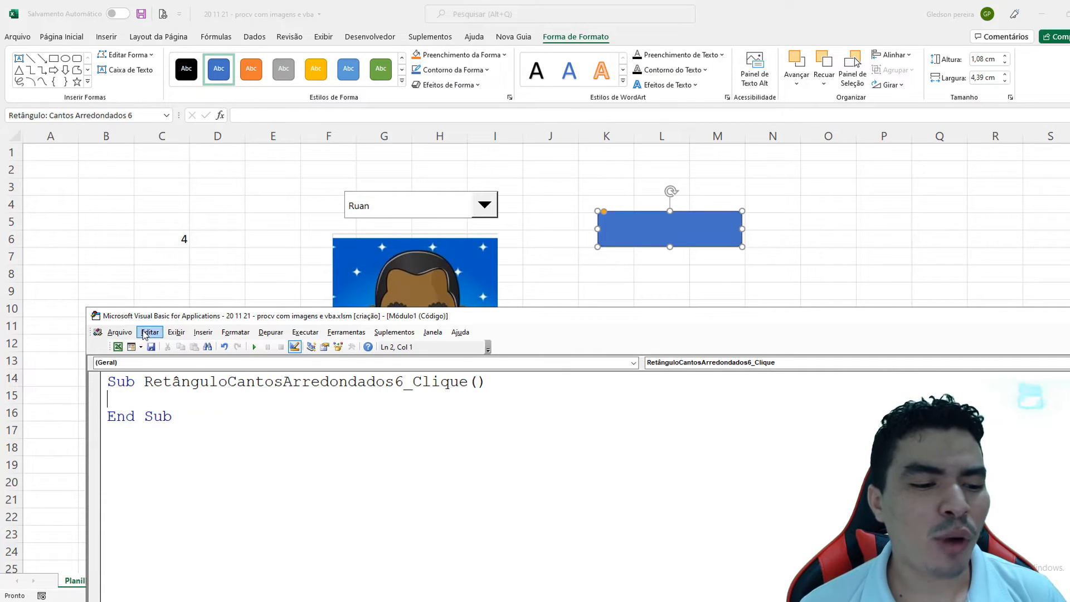
{"action": "left_click", "coordinate": [197, 278]}
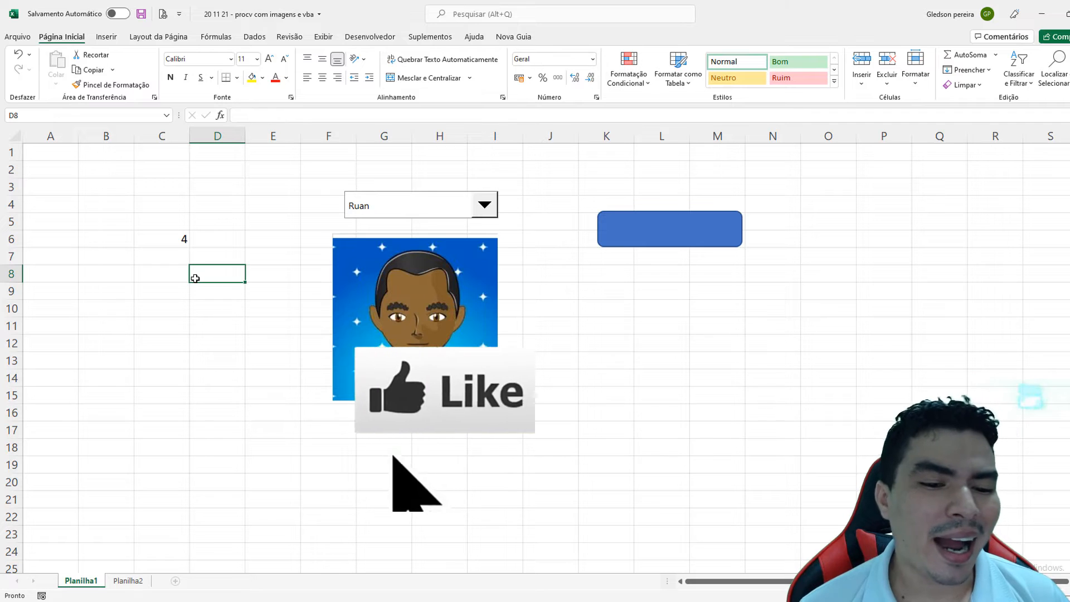
{"action": "left_click", "coordinate": [199, 318]}
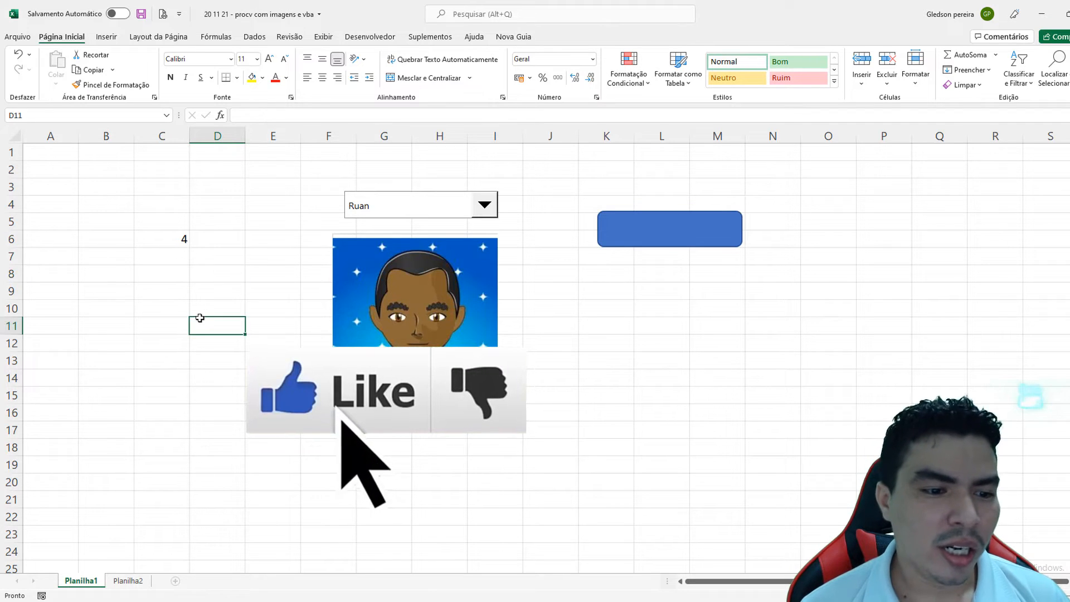
{"action": "left_click", "coordinate": [175, 243]}
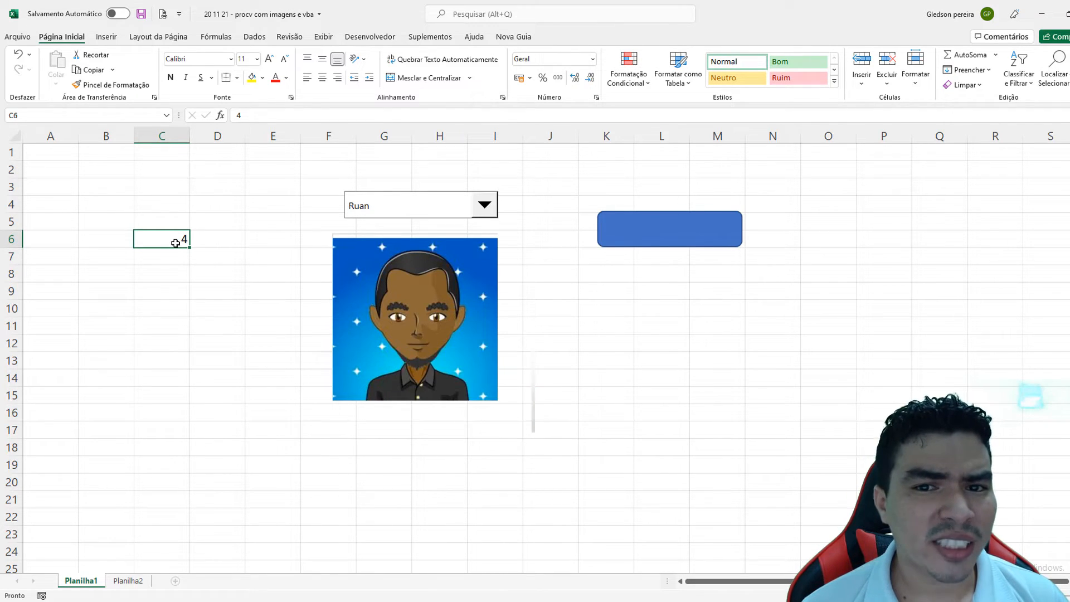
{"action": "left_click", "coordinate": [203, 291]}
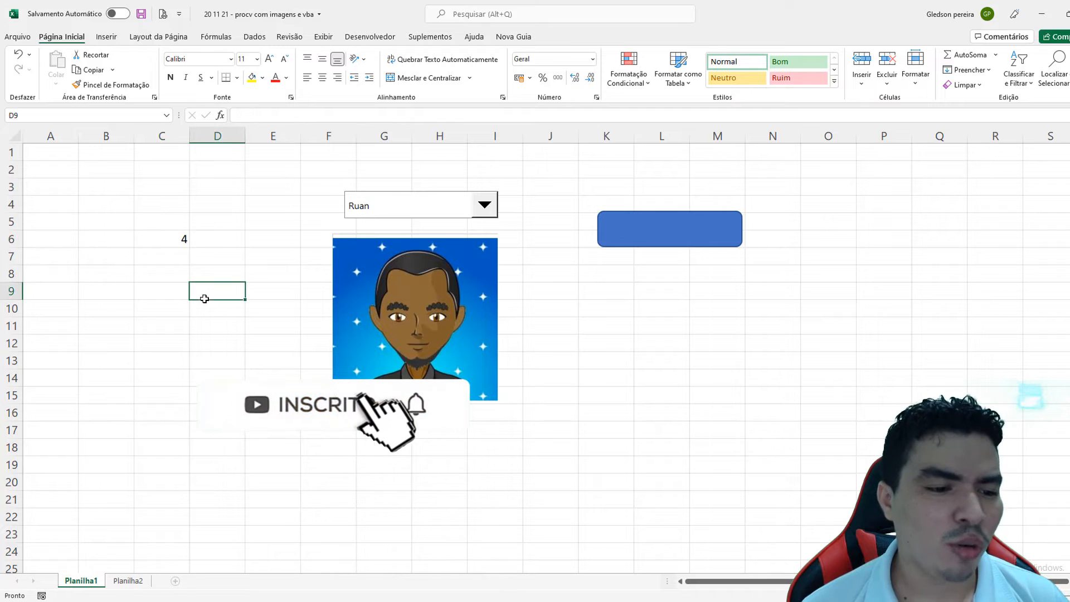
{"action": "left_click", "coordinate": [184, 243]}
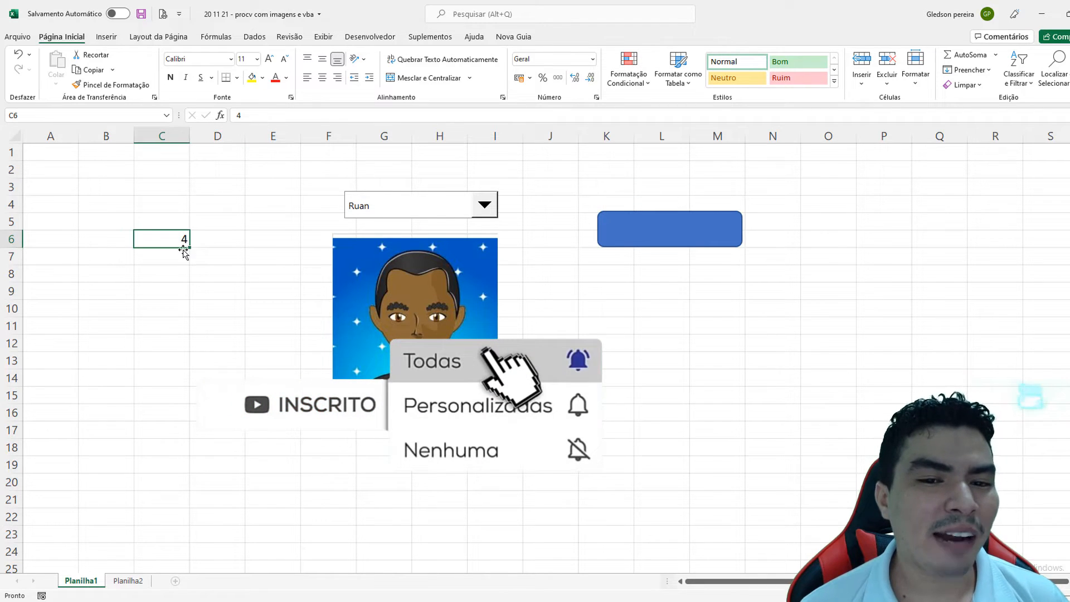
{"action": "left_click", "coordinate": [207, 304]}
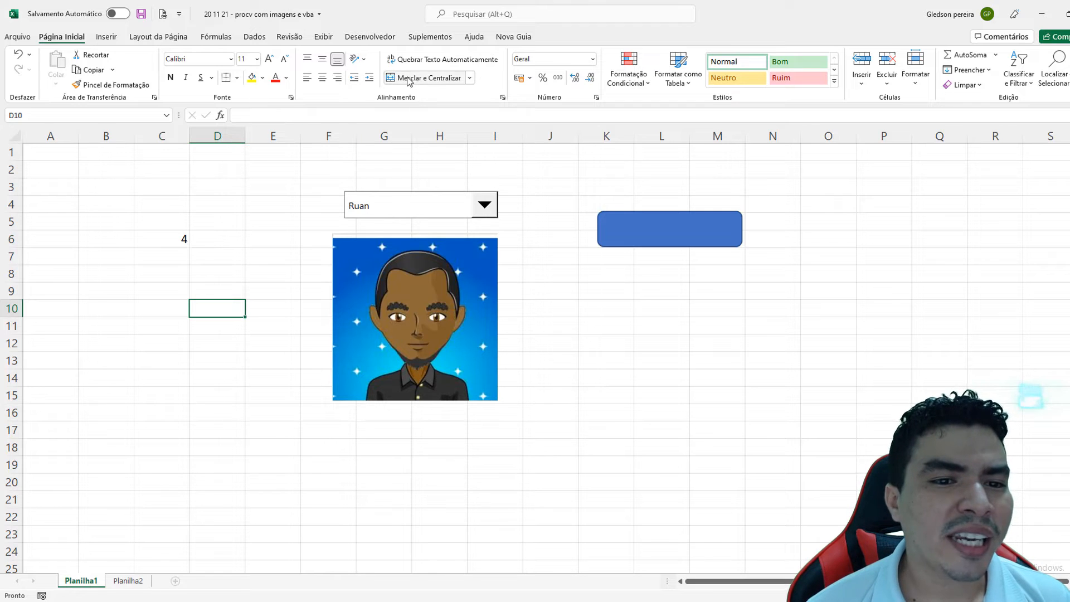
Start recording a macro on Planilha1
{"action": "left_click", "coordinate": [371, 37]}
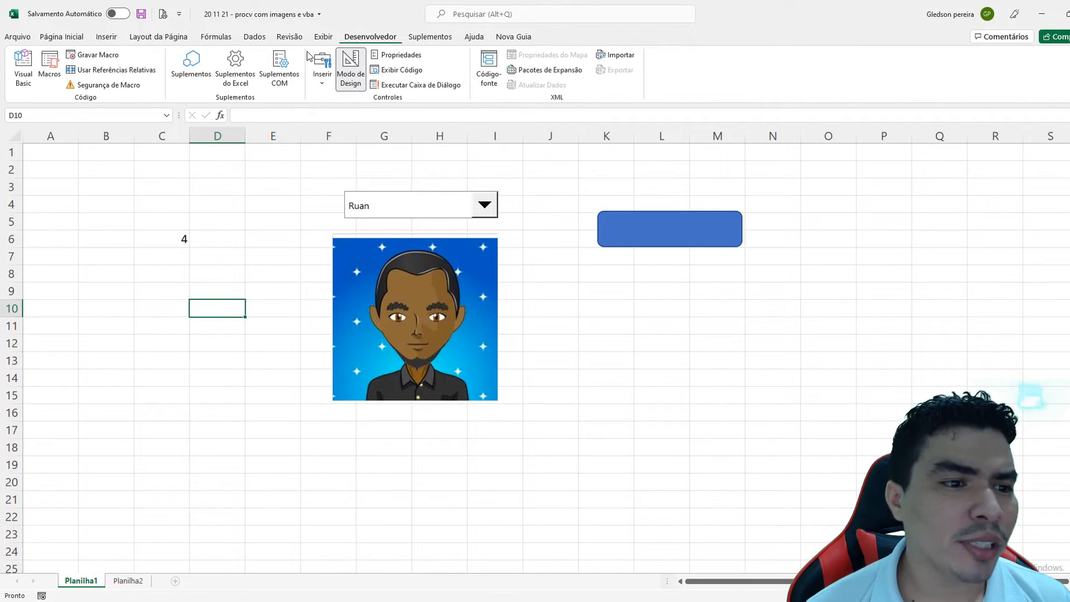
{"action": "left_click", "coordinate": [106, 55]}
{"action": "left_click", "coordinate": [661, 439]}
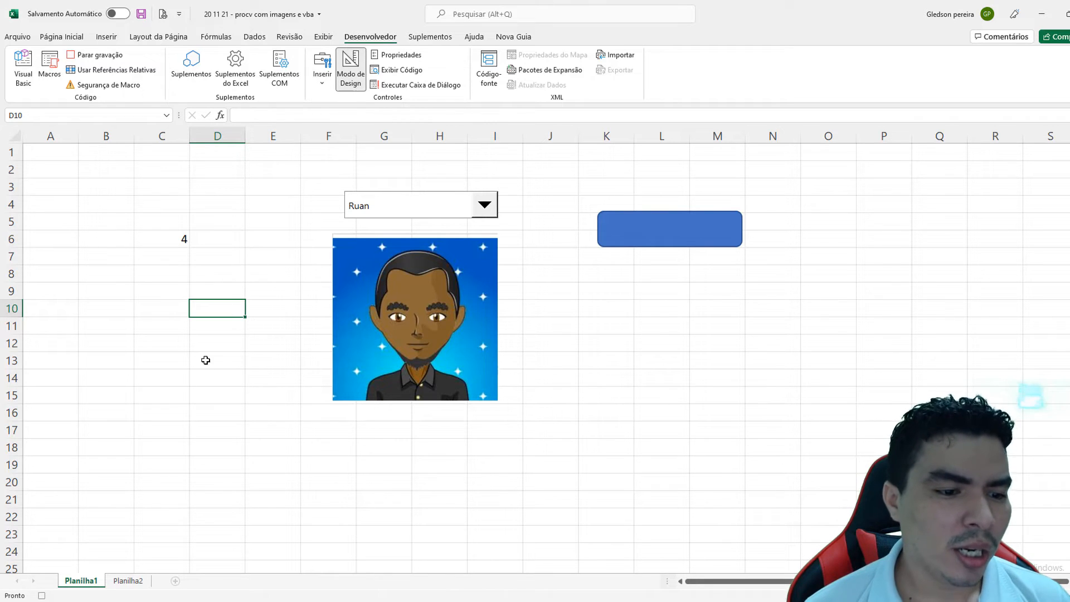
In cell C11, start an INDIRETO formula that references column A of Planilha2
{"action": "left_click", "coordinate": [159, 321]}
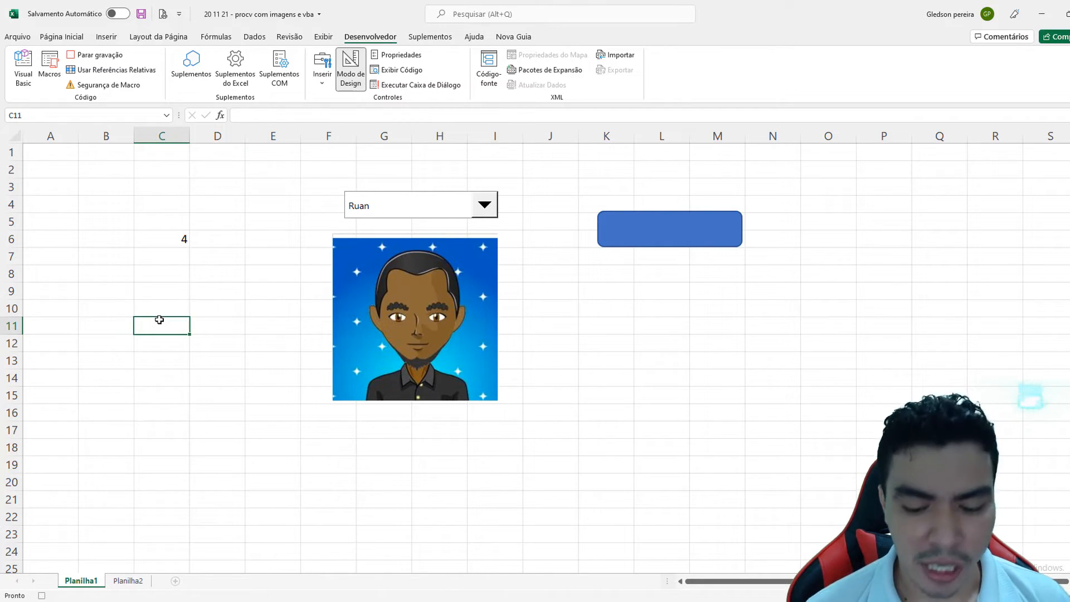
{"action": "type", "text": "=INDIRETO("}
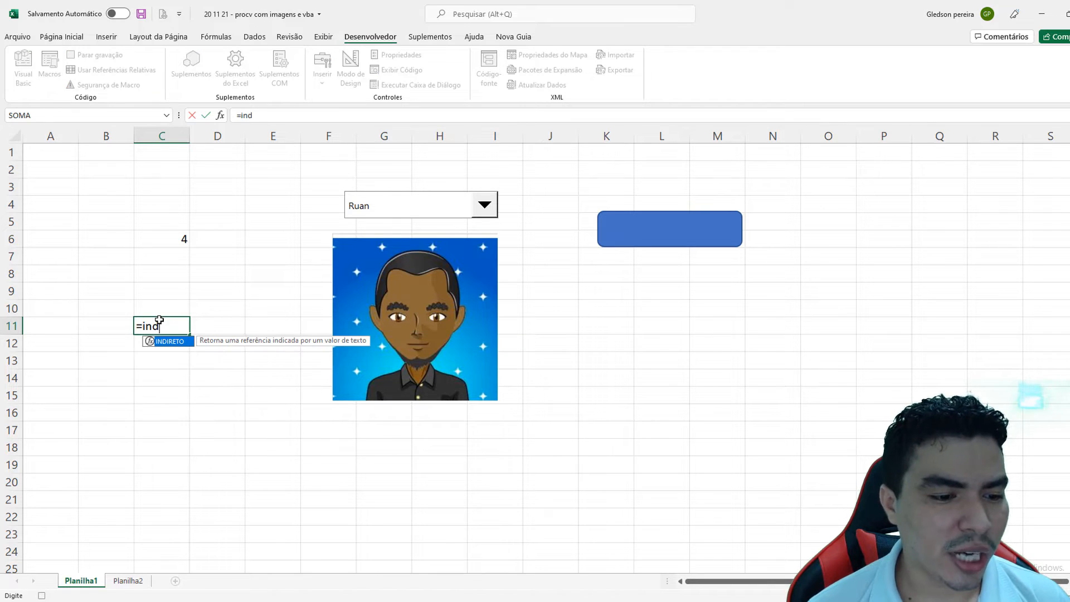
{"action": "left_click", "coordinate": [129, 580]}
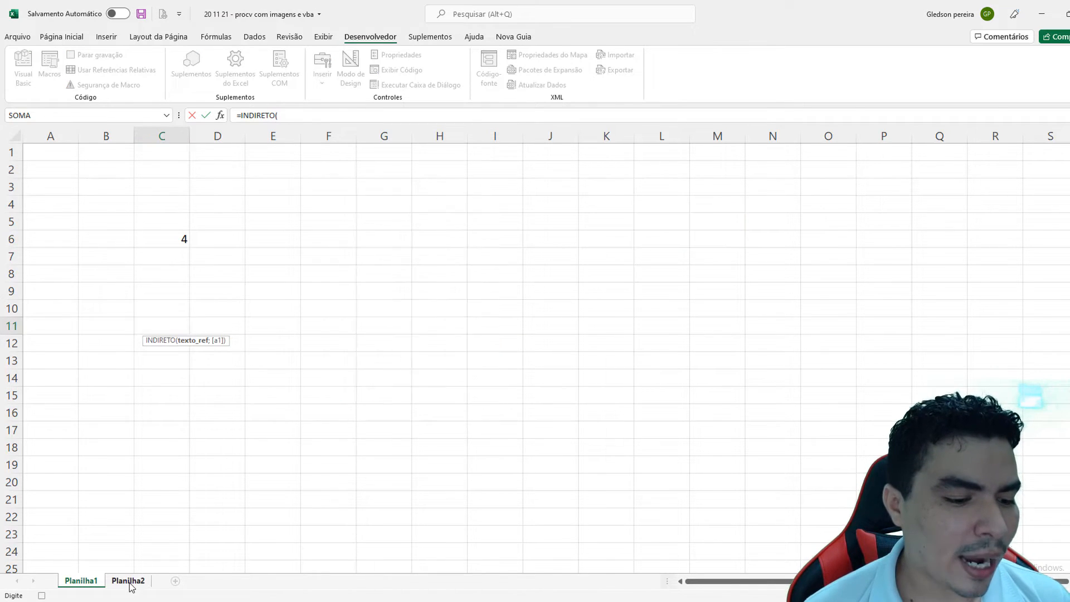
{"action": "left_click", "coordinate": [52, 129]}
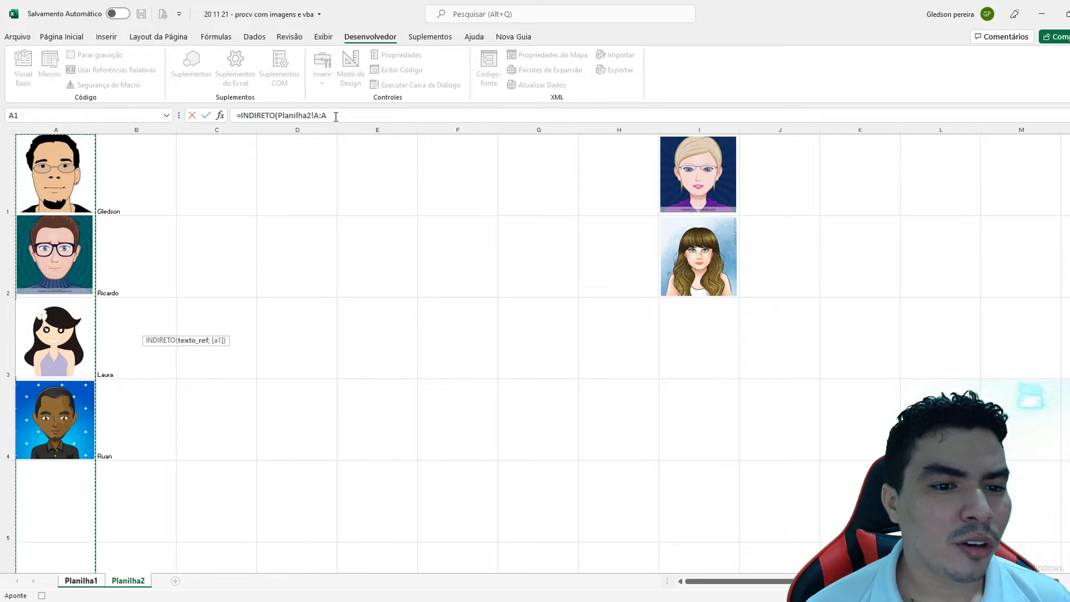
Rewrite the INDIRETO argument as the quoted text "Planilha2!A" followed by the concatenation operator &
{"action": "left_click_drag", "start_coordinate": [318, 115], "coordinate": [327, 114]}
{"action": "key", "text": "BackSpace"}
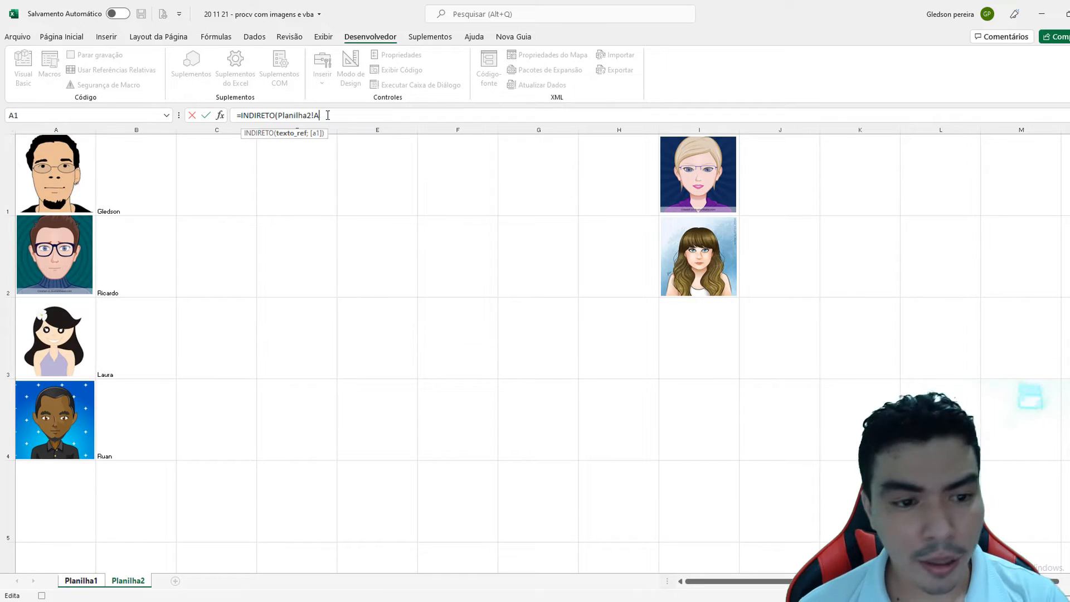
{"action": "type", "text": "\""}
{"action": "key", "text": "Left"}
{"action": "key", "text": "Left"}
{"action": "key", "text": "Left"}
{"action": "key", "text": "Left"}
{"action": "key", "text": "Left"}
{"action": "key", "text": "Left"}
{"action": "key", "text": "Left"}
{"action": "key", "text": "Left"}
{"action": "key", "text": "Left"}
{"action": "key", "text": "Left"}
{"action": "key", "text": "Left"}
{"action": "key", "text": "Left"}
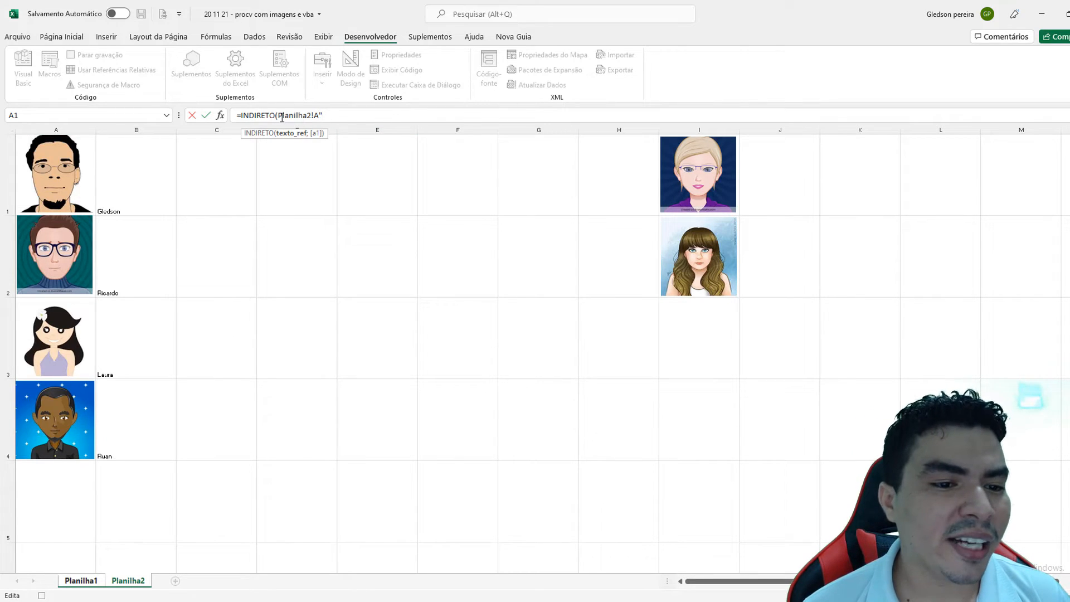
{"action": "type", "text": "\""}
{"action": "left_click", "coordinate": [331, 114]}
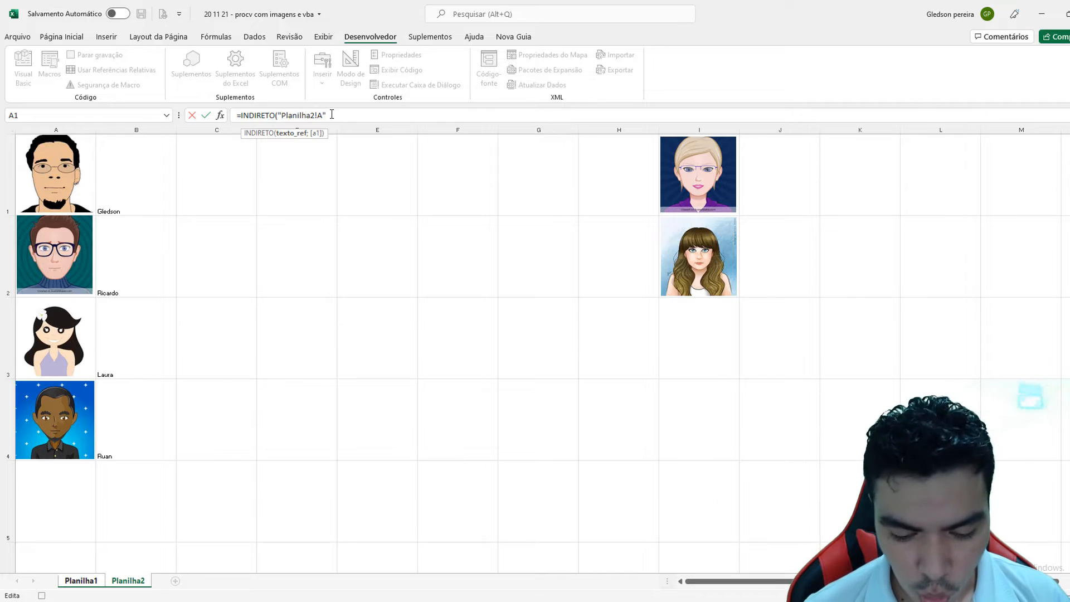
{"action": "type", "text": "&"}
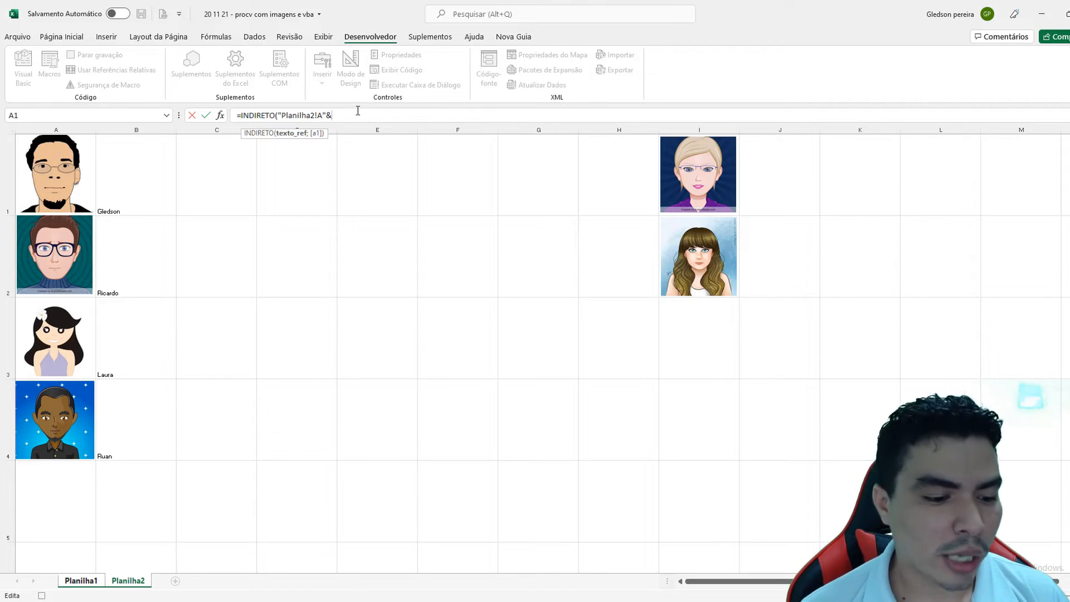
Complete the formula in C11 with the absolute reference Planilha1!$C$6, and stop recording the macro
{"action": "left_click", "coordinate": [93, 581]}
{"action": "left_click", "coordinate": [167, 238]}
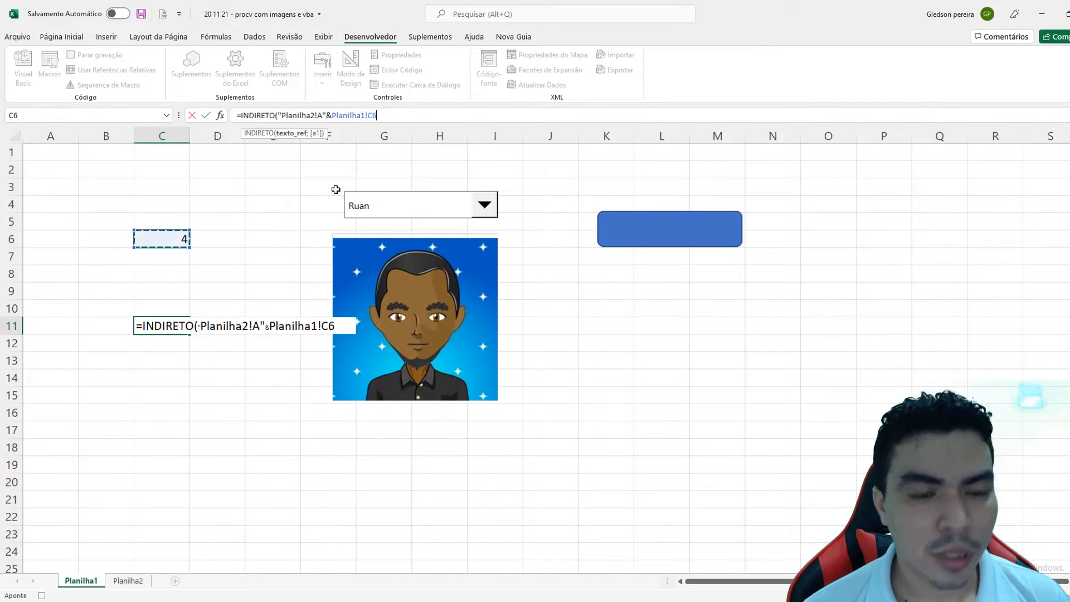
{"action": "left_click", "coordinate": [386, 115]}
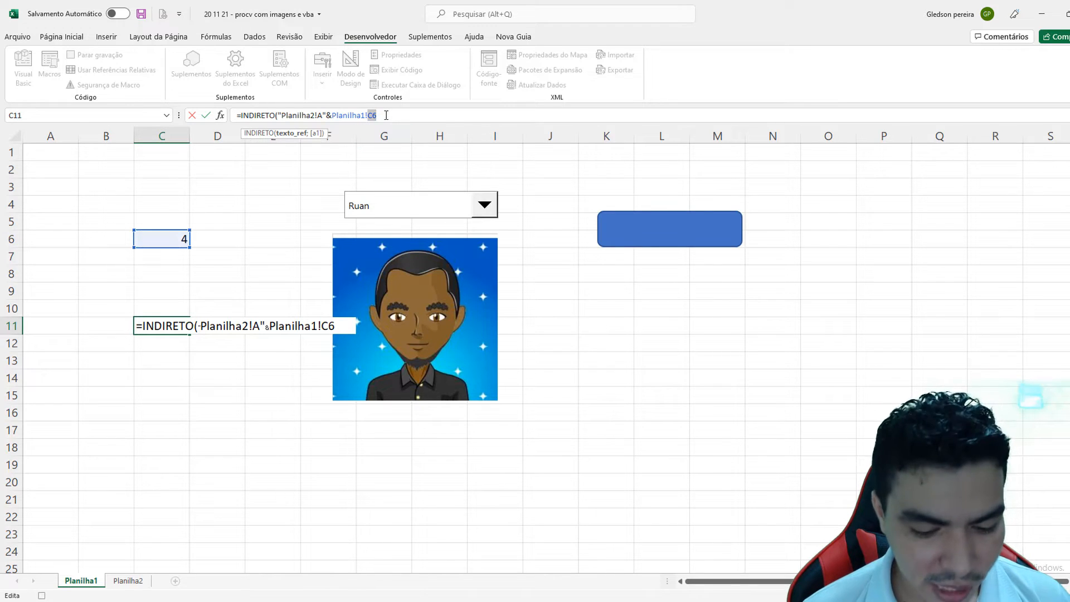
{"action": "key", "text": "F4"}
{"action": "left_click", "coordinate": [392, 115]}
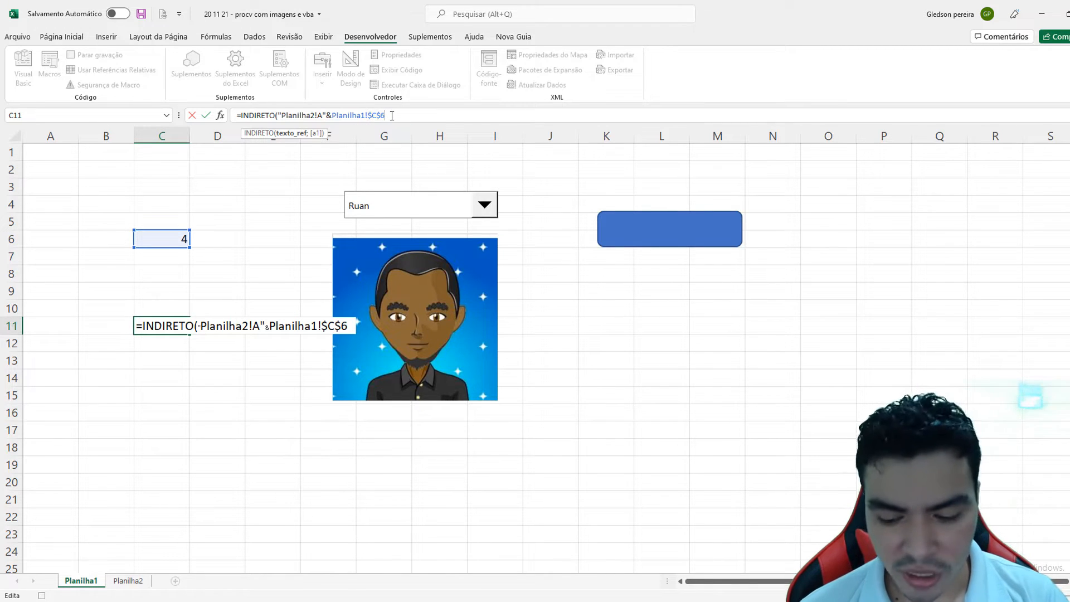
{"action": "type", "text": ")"}
{"action": "key", "text": "Return"}
{"action": "left_click", "coordinate": [187, 326]}
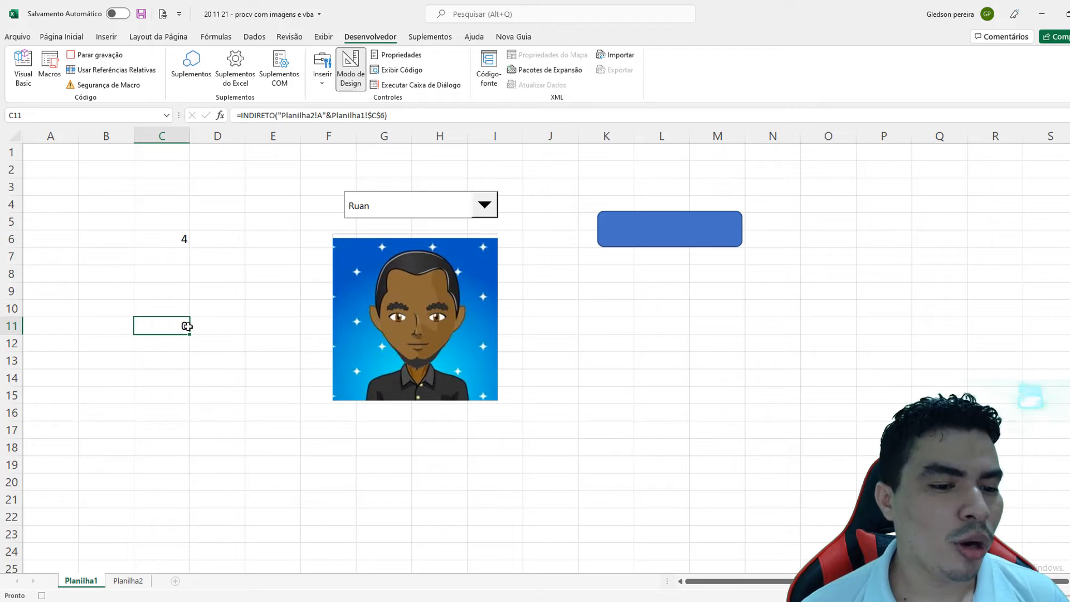
{"action": "left_click", "coordinate": [106, 55]}
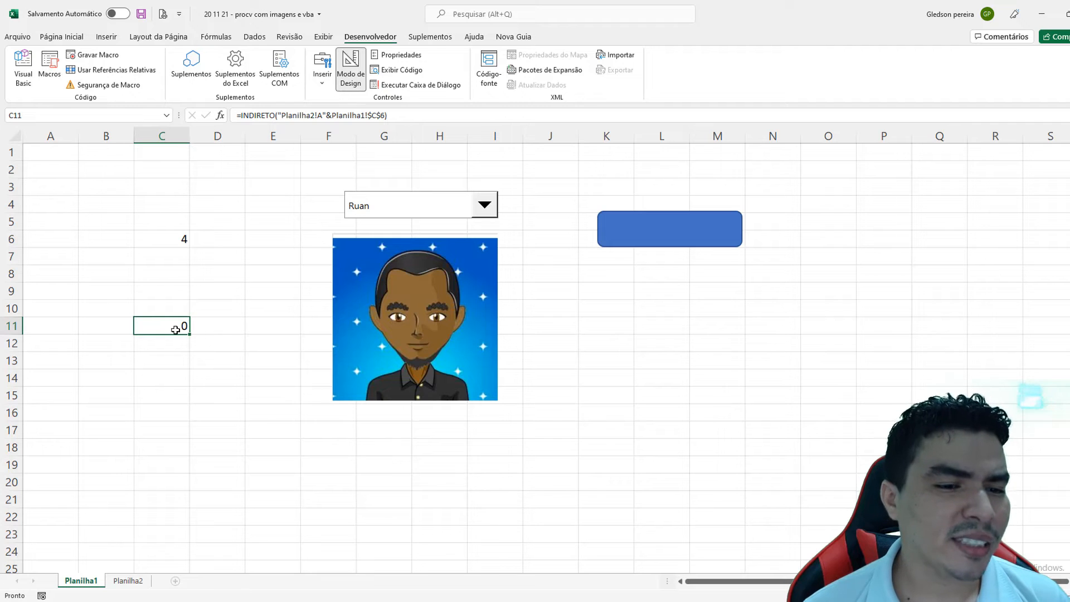
Insert a form control button below the blue rounded rectangle and assign Macro1 to it
{"action": "left_click", "coordinate": [322, 74]}
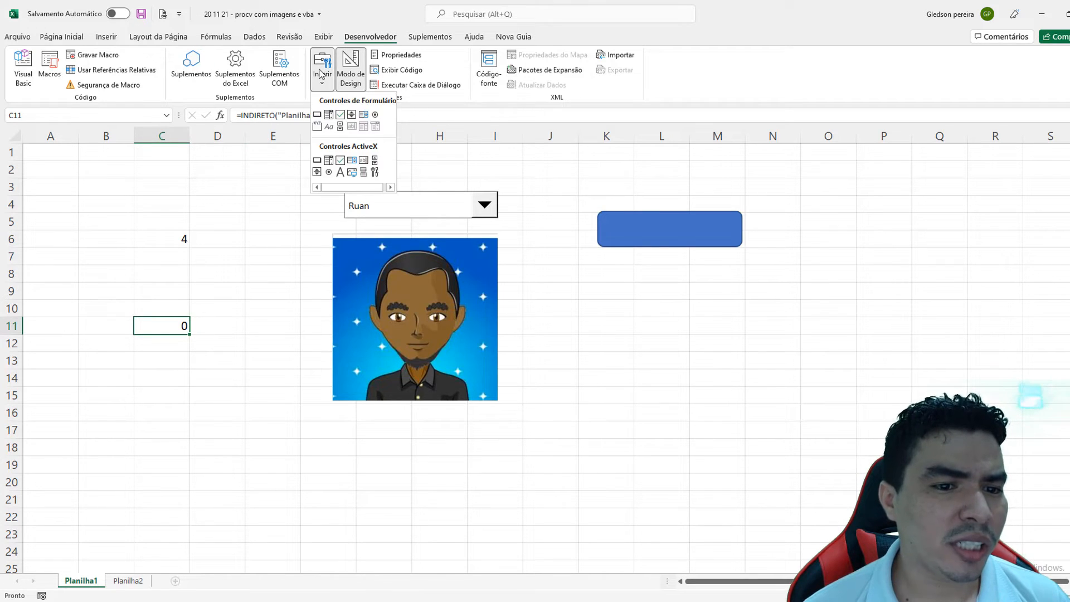
{"action": "left_click", "coordinate": [318, 116]}
{"action": "left_click_drag", "start_coordinate": [583, 296], "coordinate": [687, 339]}
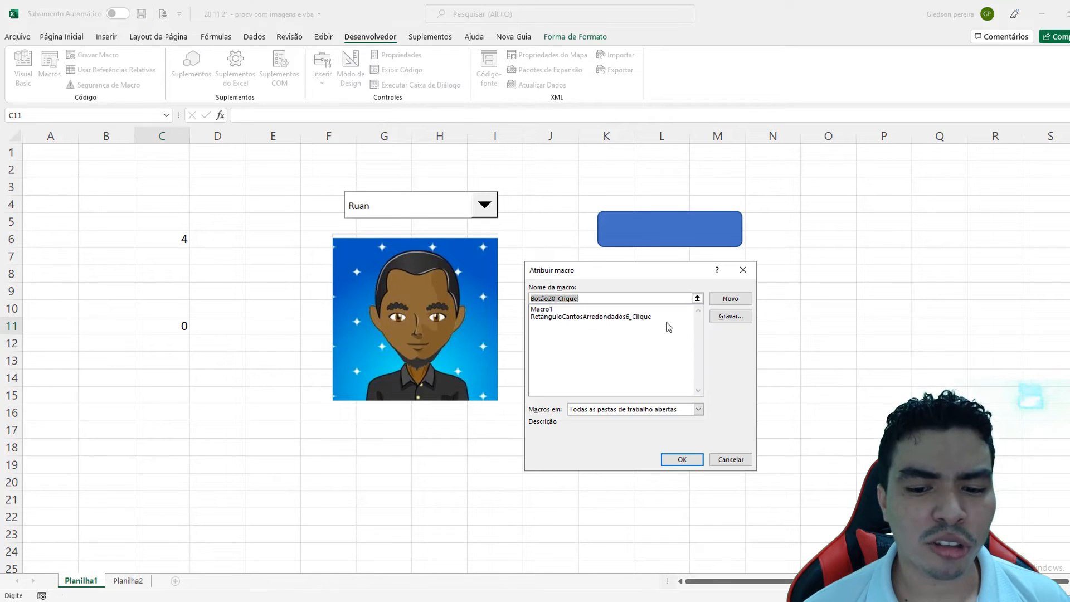
{"action": "left_click_drag", "start_coordinate": [581, 276], "coordinate": [617, 284]}
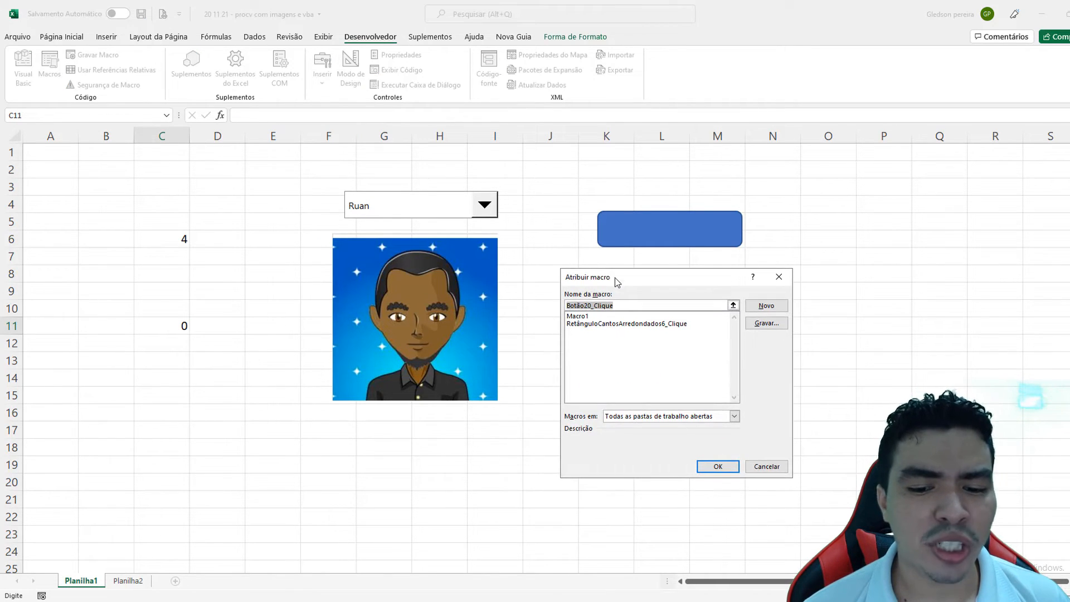
{"action": "left_click", "coordinate": [579, 316]}
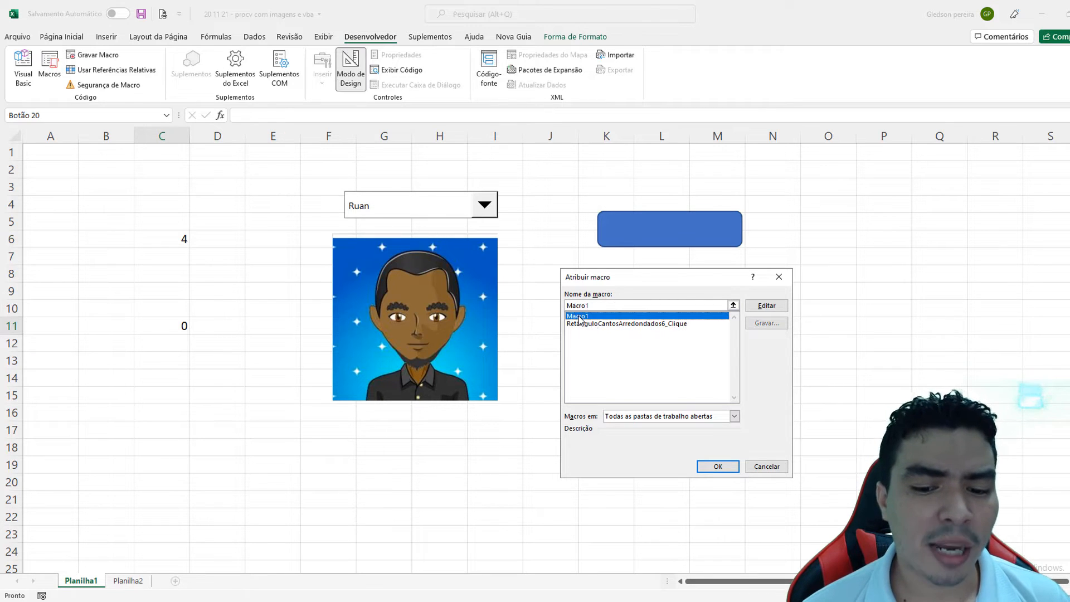
{"action": "left_click", "coordinate": [717, 466]}
Test the new button twice by clearing cell C11 and running Macro1 to re-enter the INDIRETO formula
{"action": "left_click", "coordinate": [179, 323]}
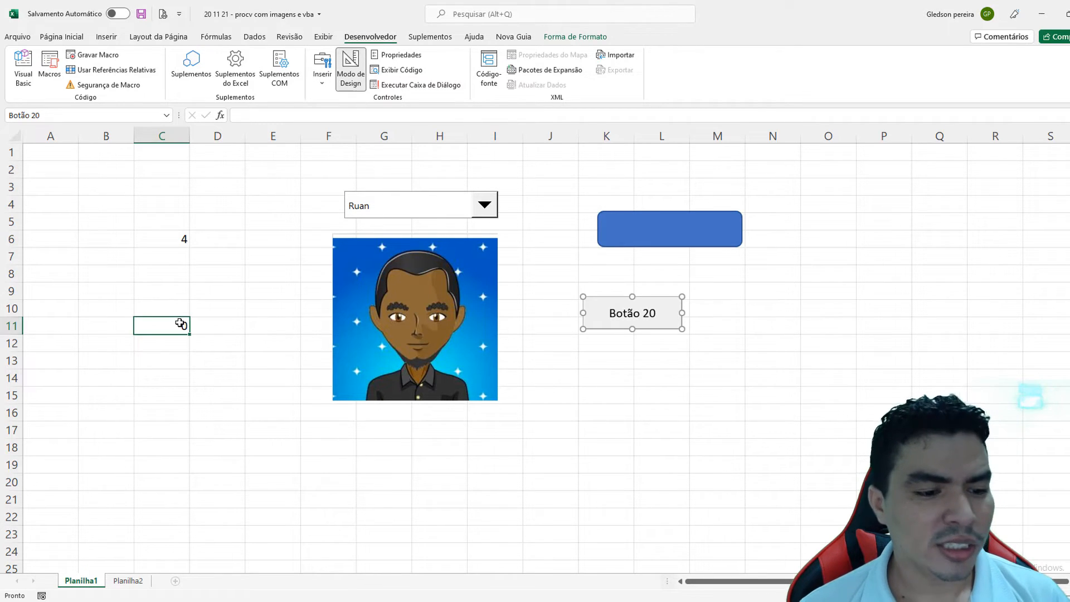
{"action": "key", "text": "Delete"}
{"action": "left_click", "coordinate": [212, 377]}
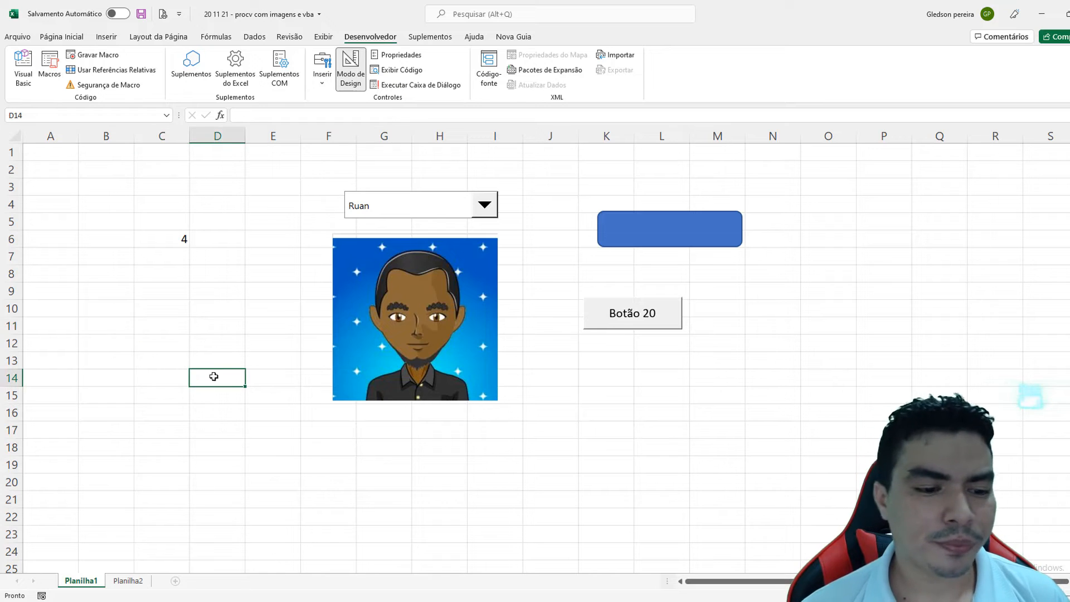
{"action": "left_click", "coordinate": [619, 317]}
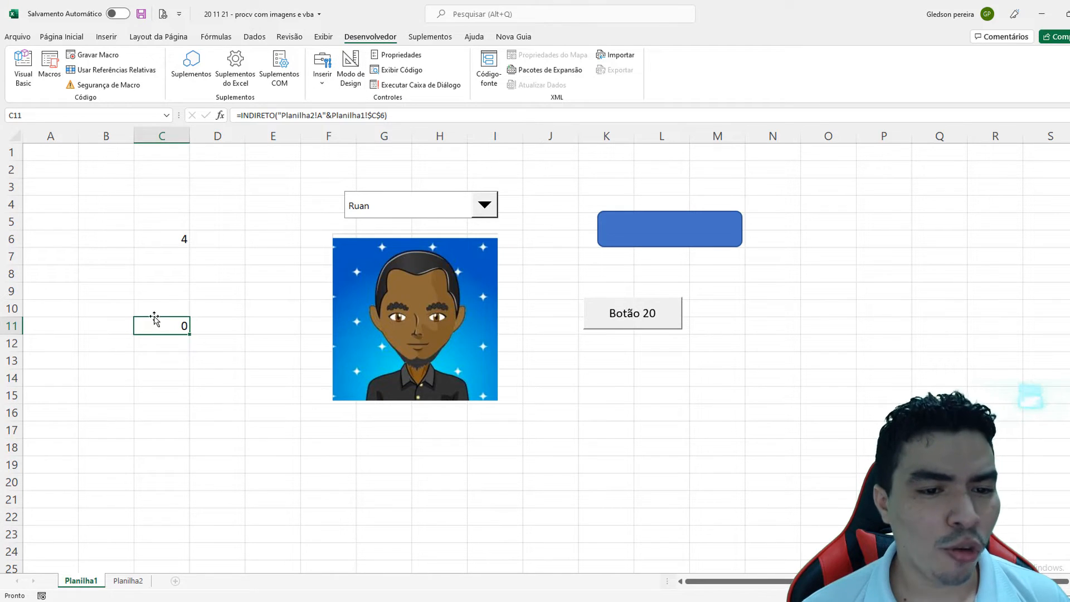
{"action": "left_click_drag", "start_coordinate": [403, 115], "coordinate": [222, 115]}
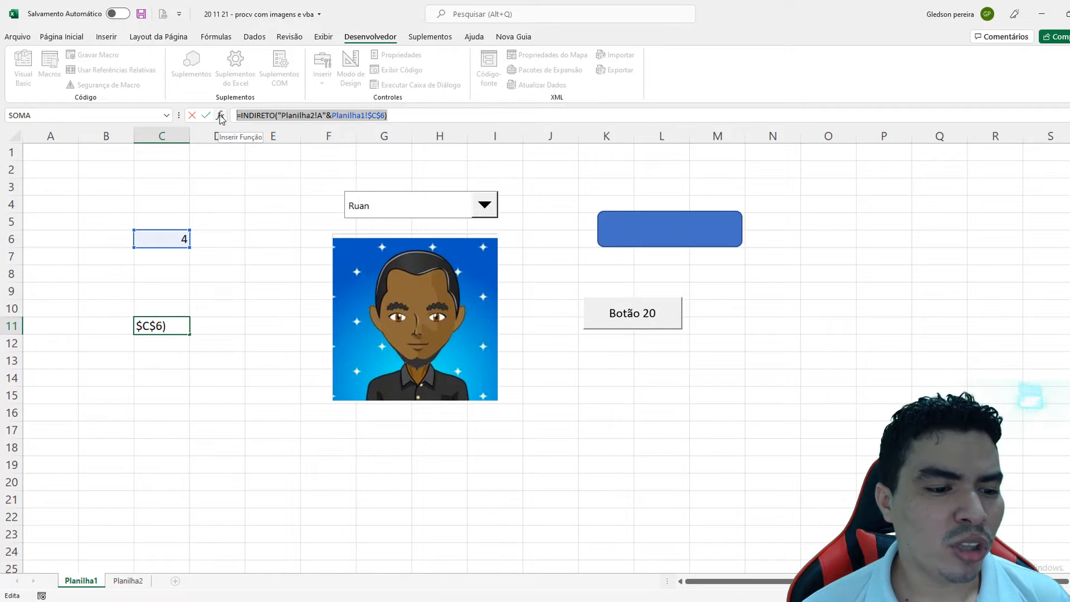
{"action": "key", "text": "Escape"}
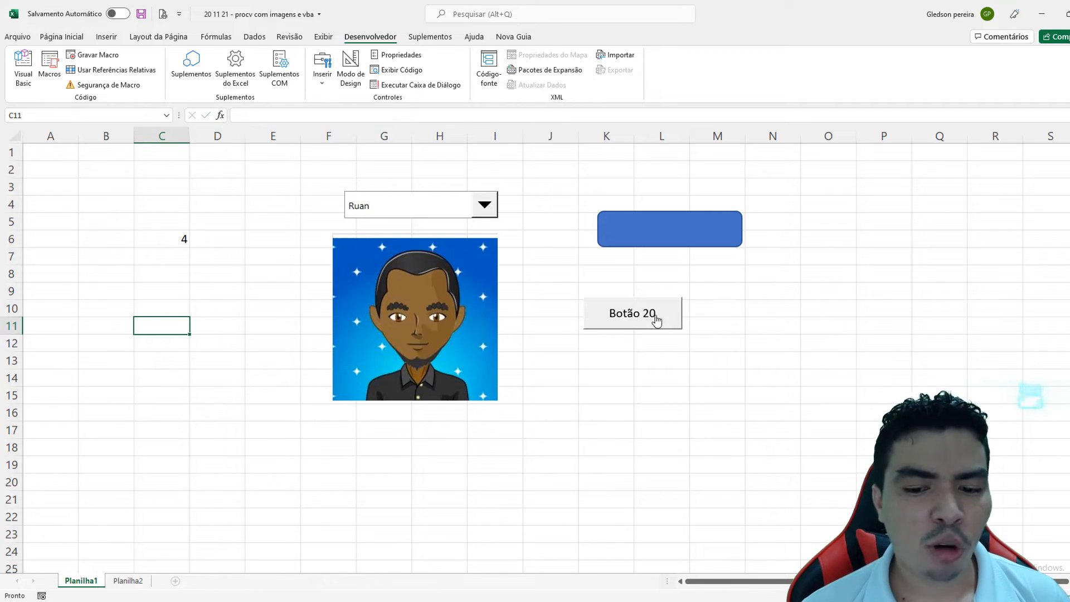
{"action": "left_click", "coordinate": [654, 313]}
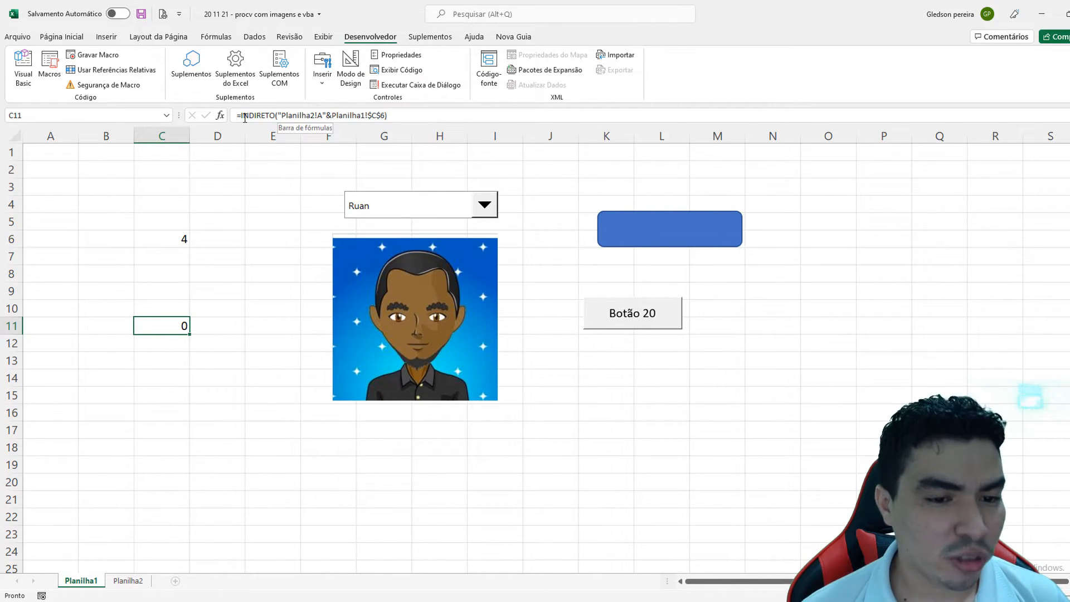
Open the VBA code of the macro assigned to the new button and reposition the code window over the sheet
{"action": "right_click", "coordinate": [597, 311]}
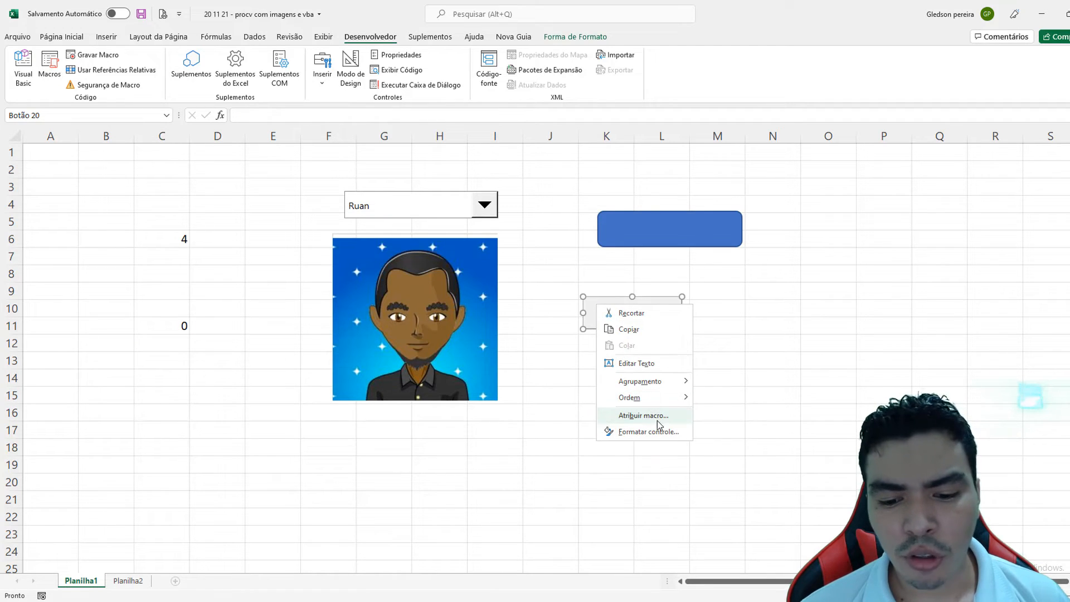
{"action": "left_click", "coordinate": [657, 421]}
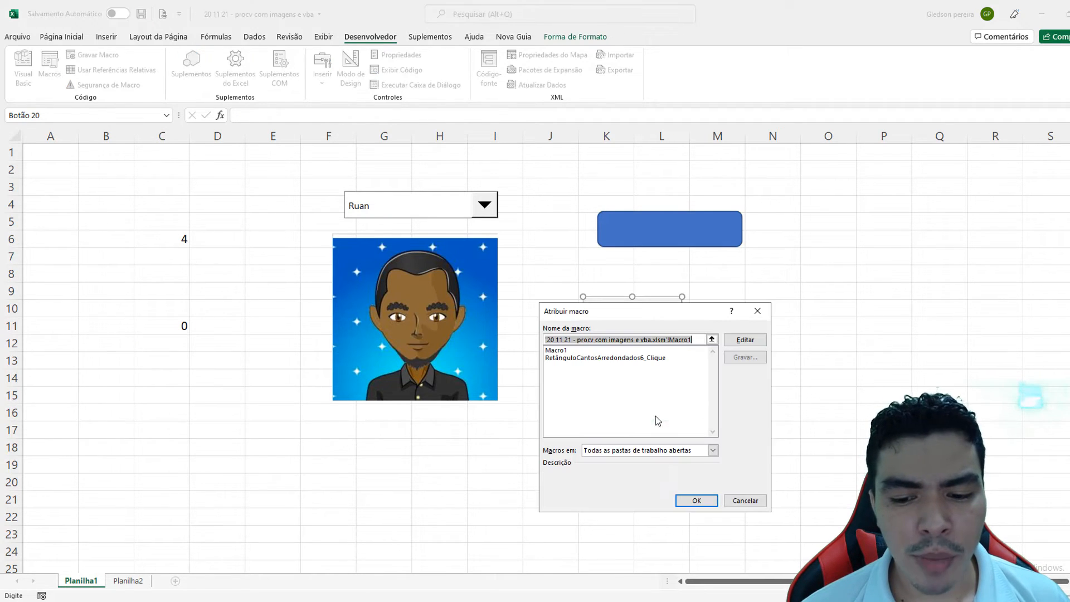
{"action": "left_click", "coordinate": [745, 339]}
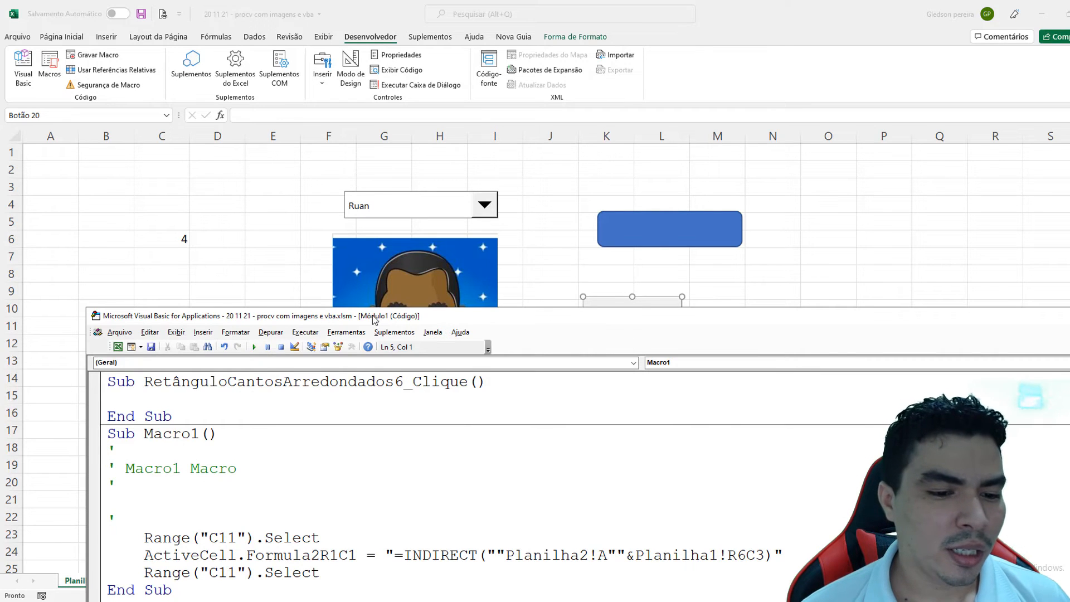
{"action": "left_click_drag", "start_coordinate": [372, 313], "coordinate": [357, 147]}
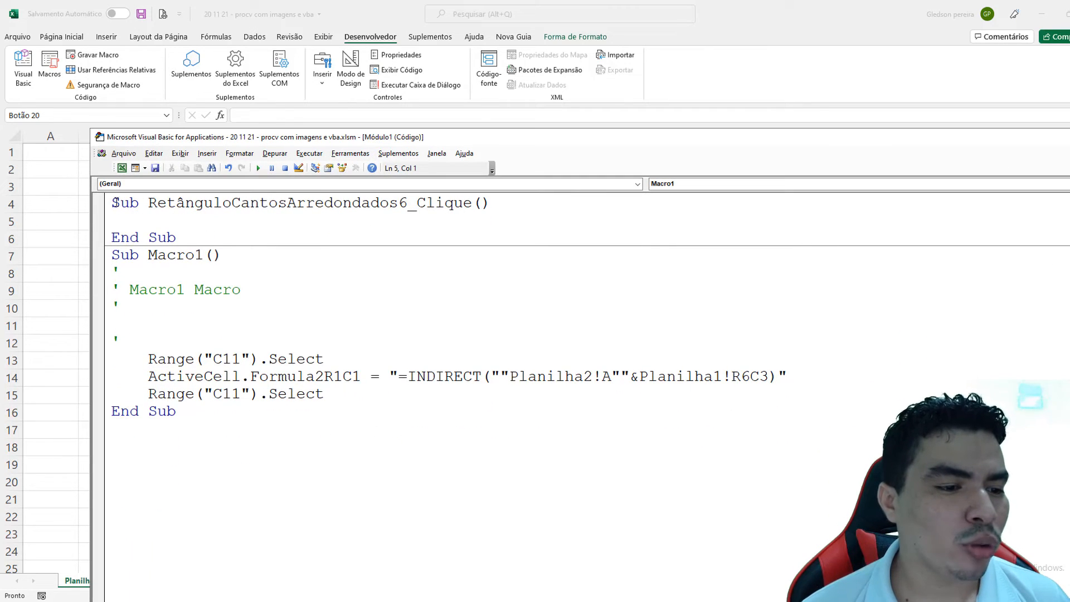
Insert a blank line above Sub Macro1, highlight INDIRECT in the recorded formula, and return to the worksheet
{"action": "left_click_drag", "start_coordinate": [111, 202], "coordinate": [178, 240]}
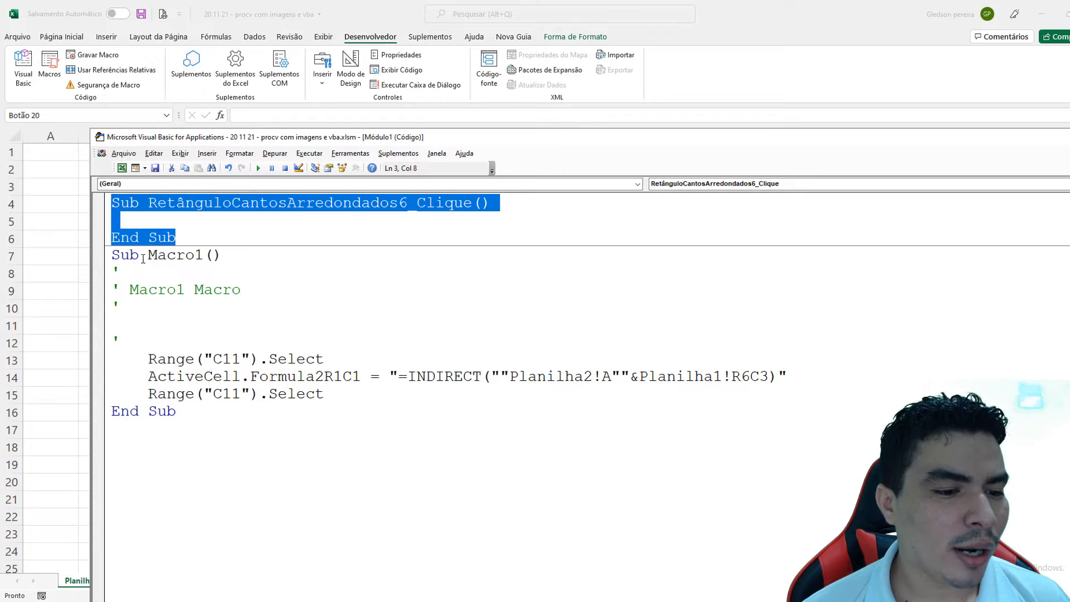
{"action": "left_click", "coordinate": [113, 256]}
{"action": "key", "text": "Return"}
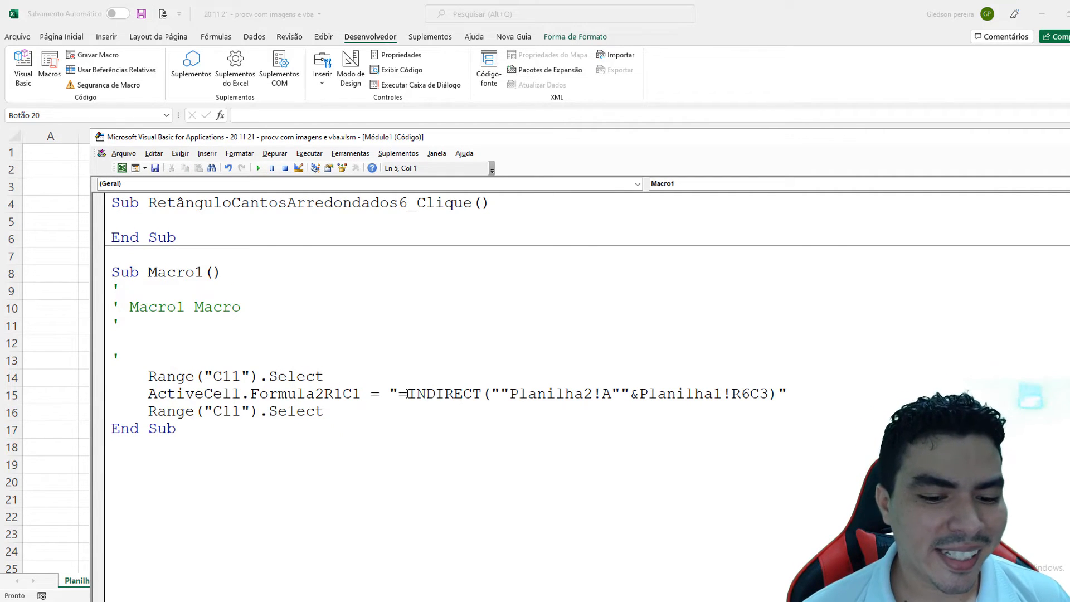
{"action": "left_click_drag", "start_coordinate": [407, 394], "coordinate": [480, 393]}
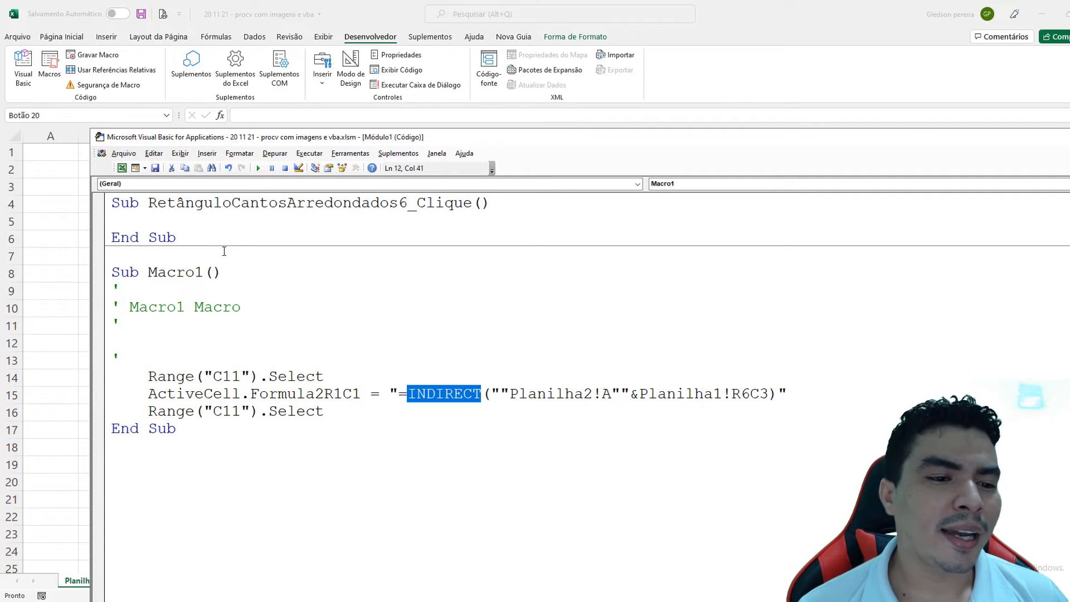
{"action": "left_click", "coordinate": [50, 159]}
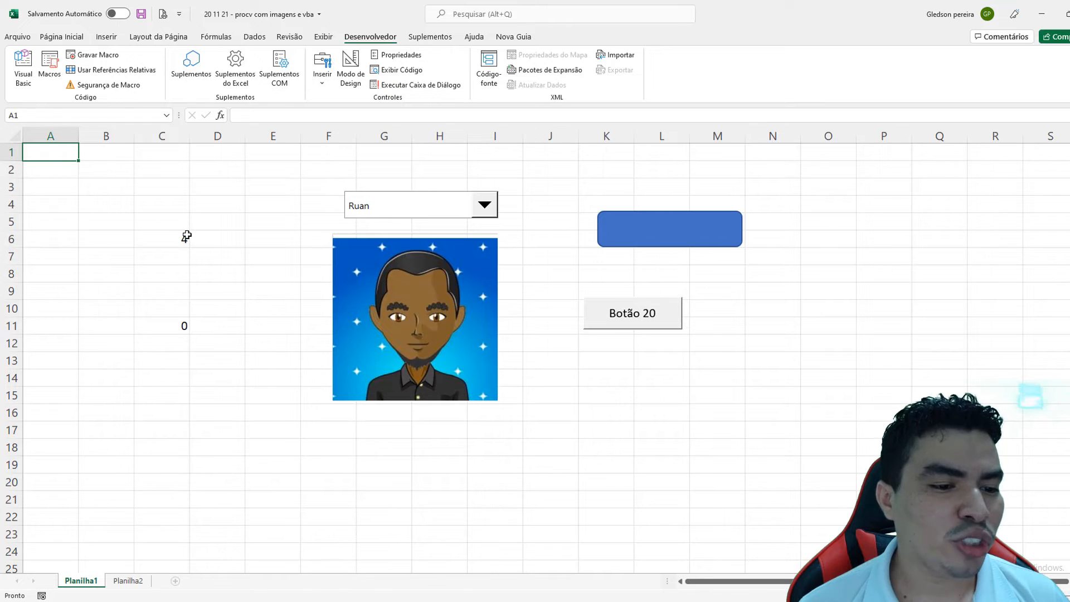
{"action": "left_click", "coordinate": [186, 237]}
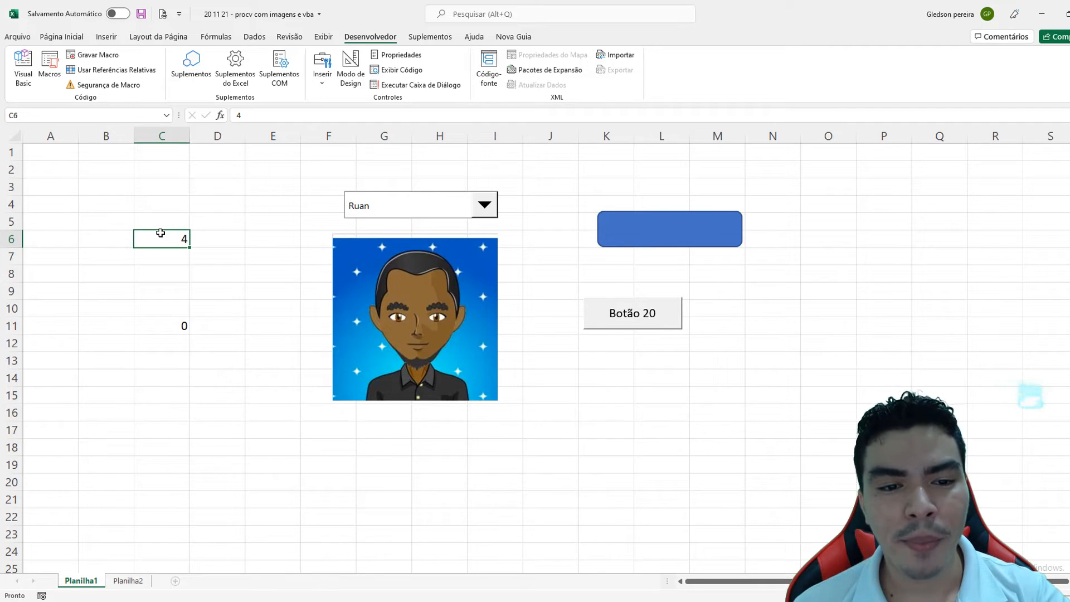
{"action": "left_click", "coordinate": [276, 252]}
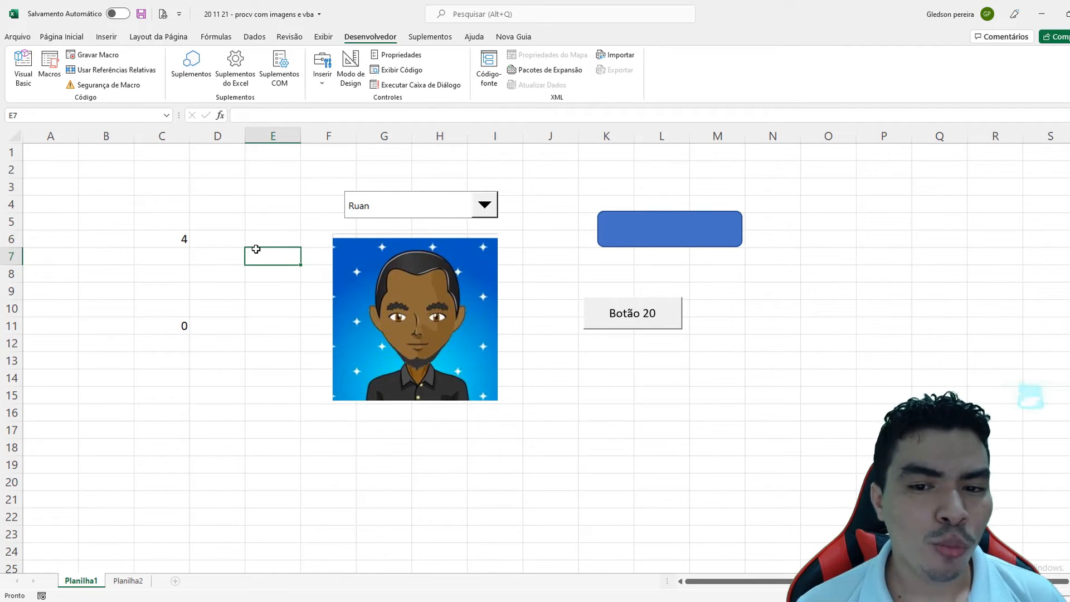
{"action": "left_click", "coordinate": [550, 221]}
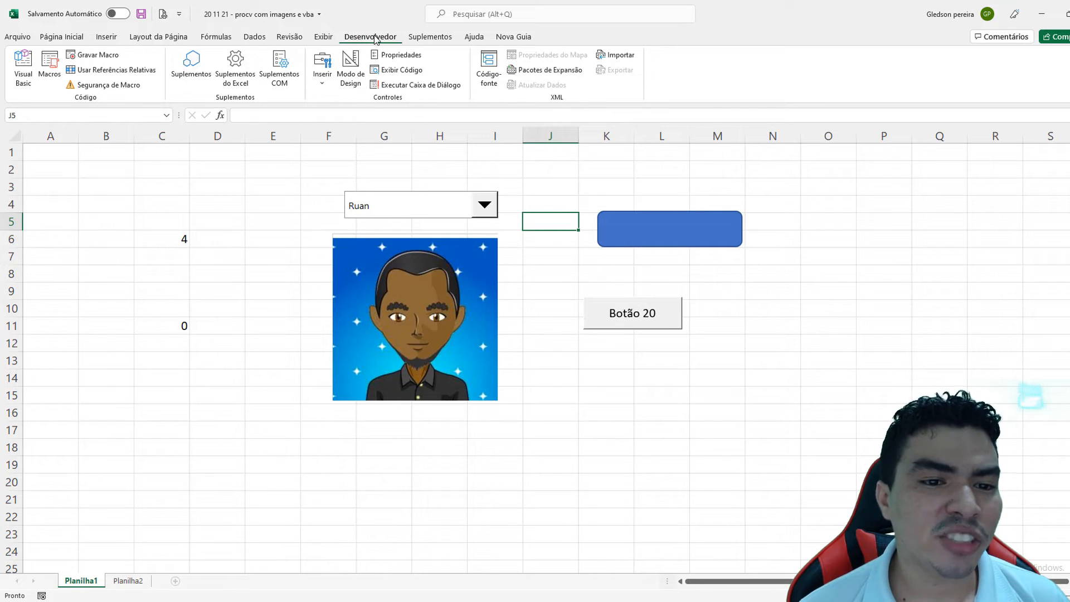
Insert an ActiveX combo box above the blue rounded rectangle on Planilha1
{"action": "left_click", "coordinate": [325, 66]}
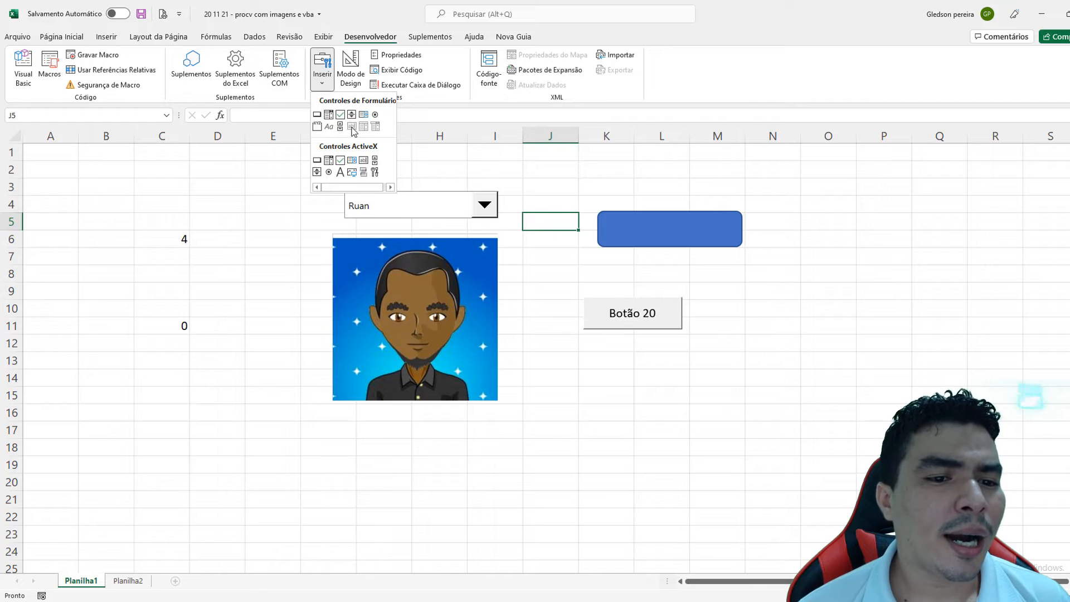
{"action": "left_click", "coordinate": [328, 160]}
{"action": "left_click_drag", "start_coordinate": [573, 162], "coordinate": [700, 188]}
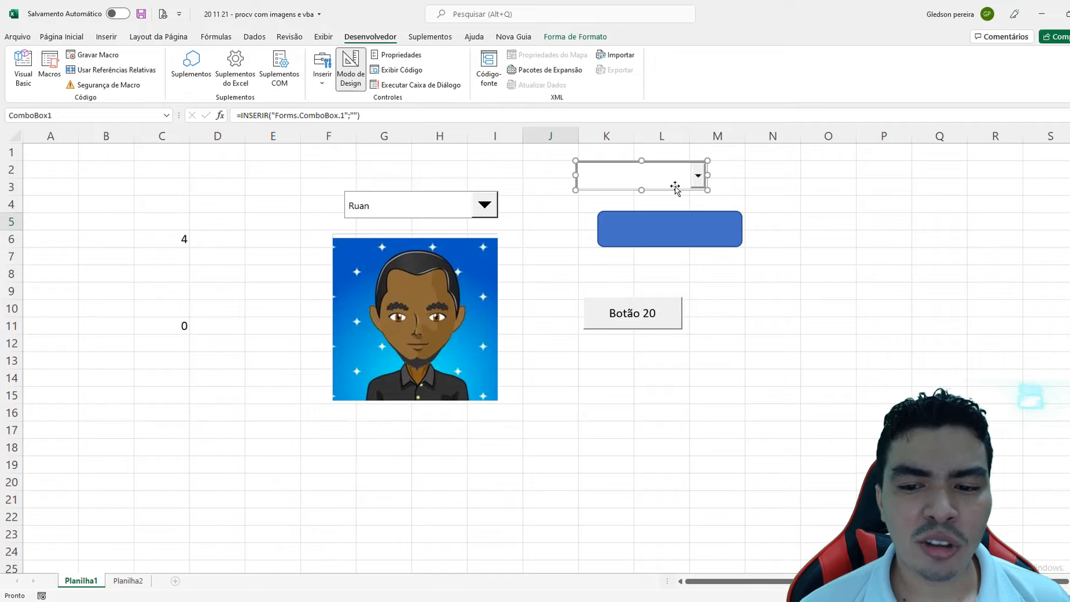
Open the properties of the new ActiveX combo box and select its ListFillRange property
{"action": "right_click", "coordinate": [640, 177]}
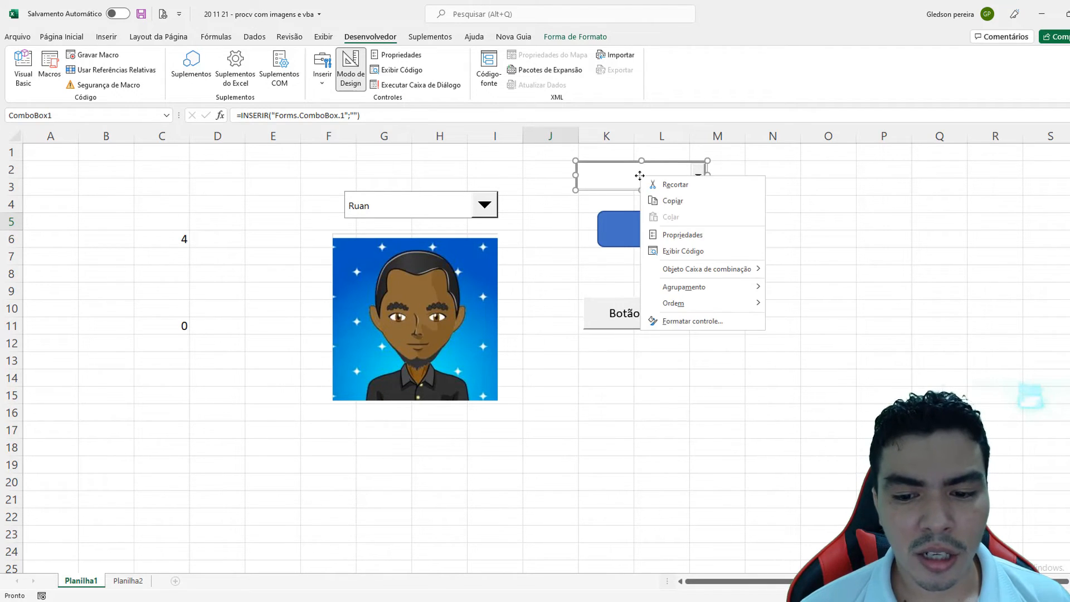
{"action": "left_click", "coordinate": [693, 239]}
{"action": "left_click_drag", "start_coordinate": [662, 224], "coordinate": [666, 201]}
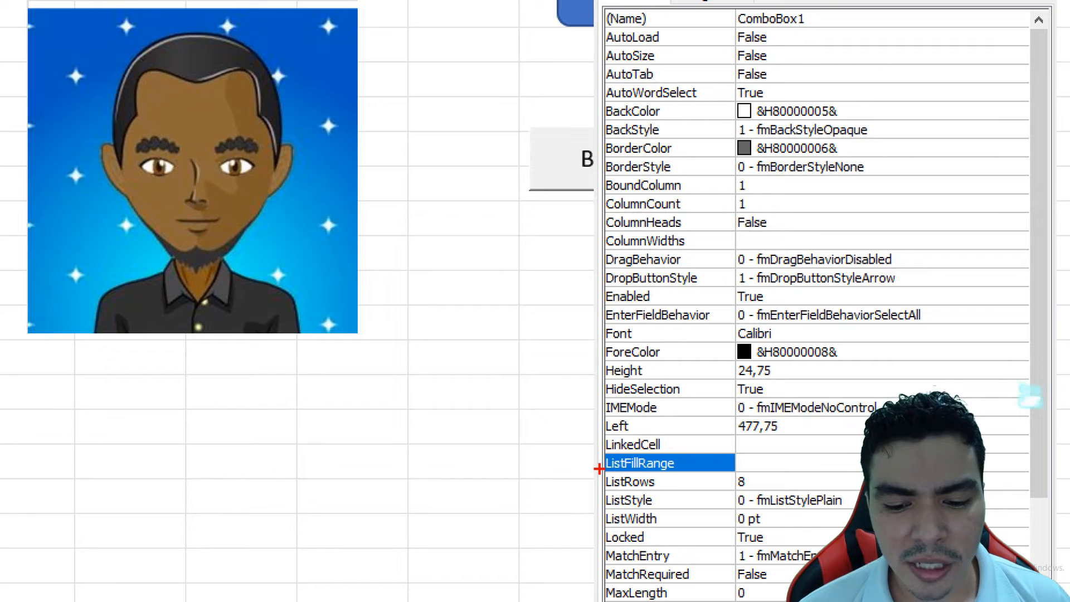
{"action": "left_click_drag", "start_coordinate": [600, 469], "coordinate": [537, 495]}
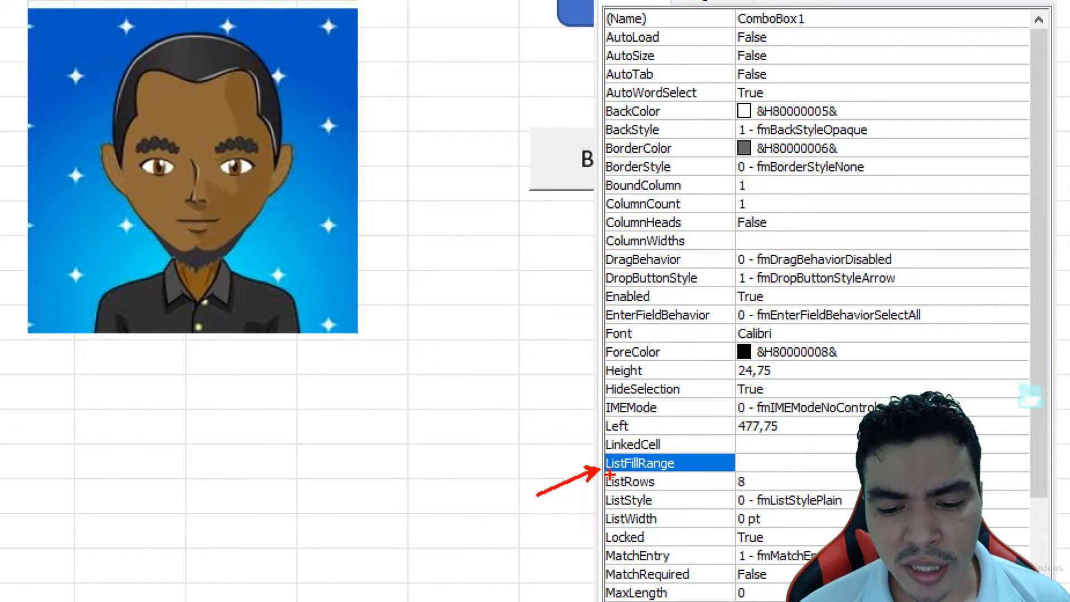
Set the ListFillRange property of the ActiveX combo box to Planilha2!b1:b4
{"action": "key", "text": "Escape"}
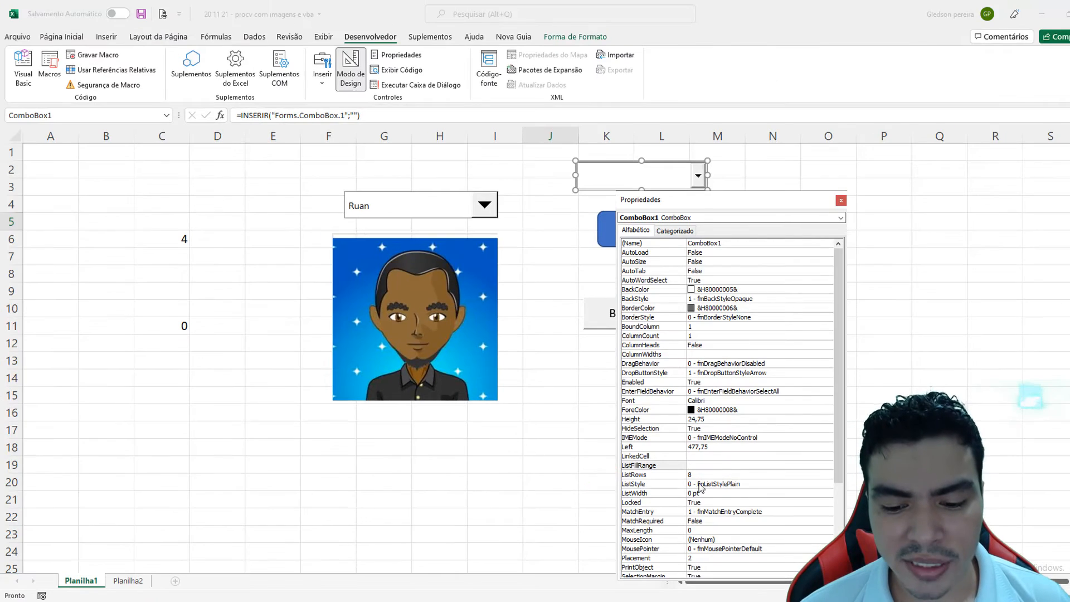
{"action": "left_click", "coordinate": [697, 464]}
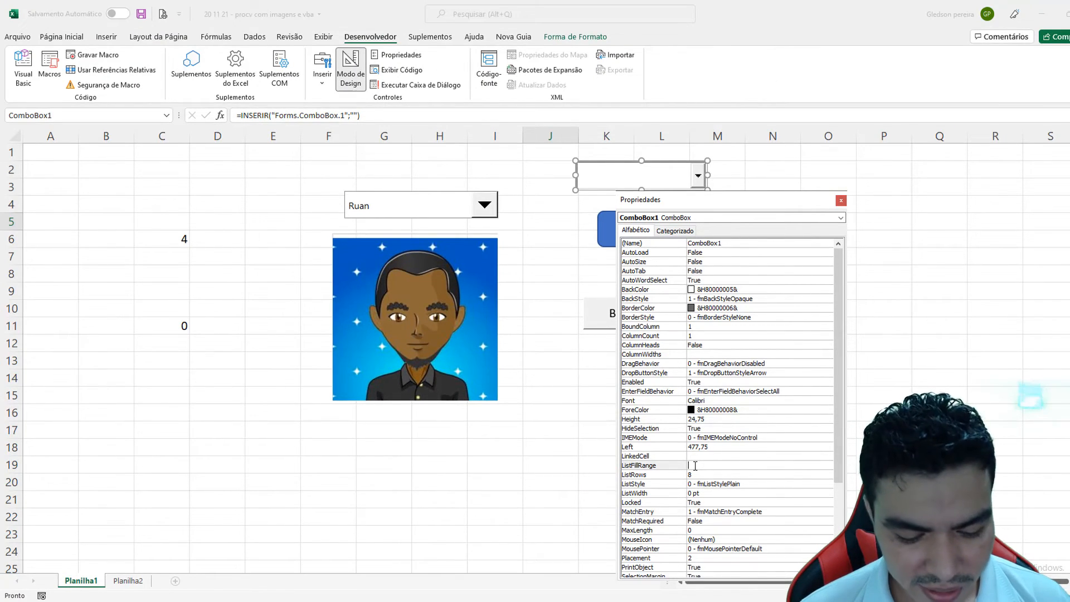
{"action": "key", "text": "ctrl+1"}
{"action": "left_click", "coordinate": [694, 465]}
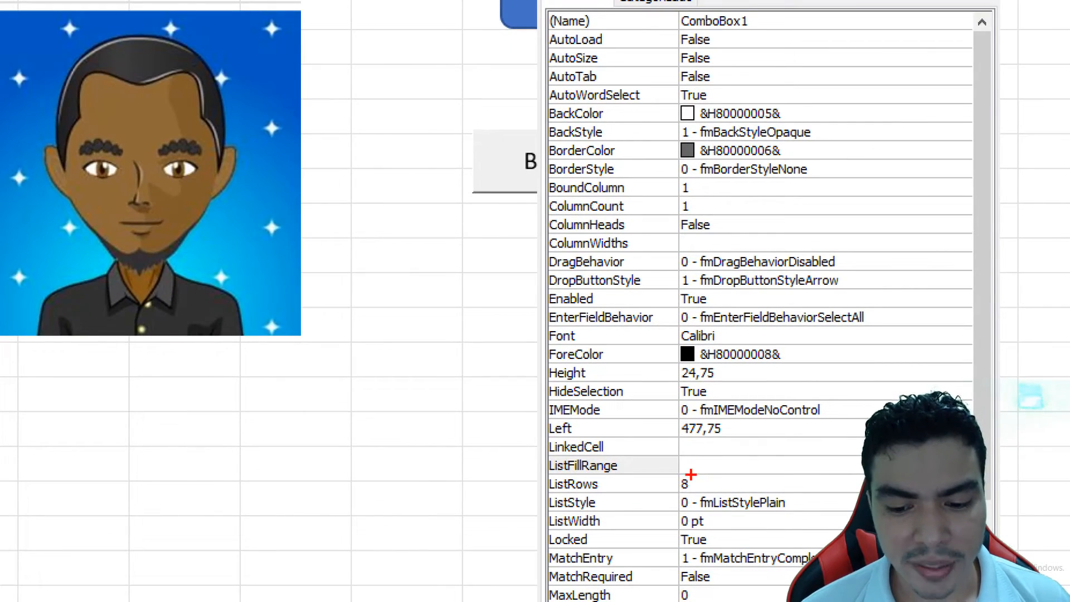
{"action": "left_click_drag", "start_coordinate": [689, 473], "coordinate": [865, 475]}
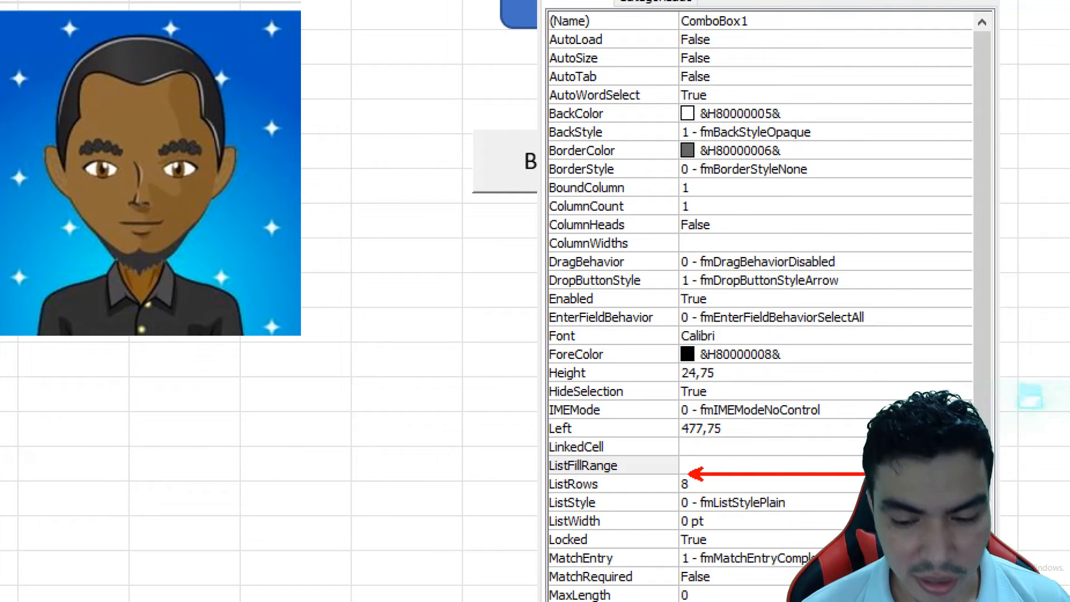
{"action": "key", "text": "Escape"}
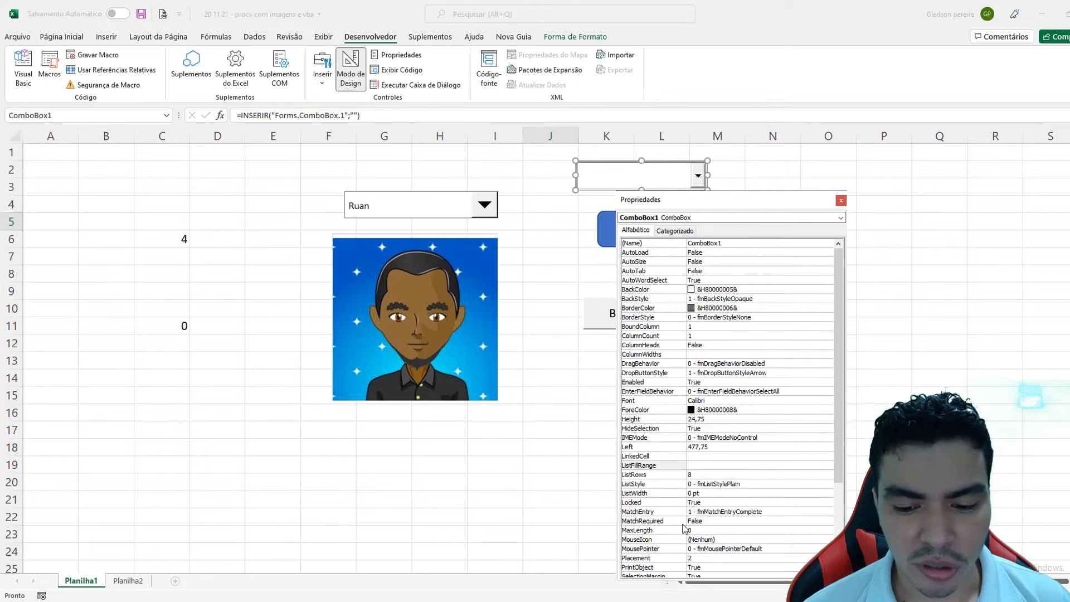
{"action": "left_click", "coordinate": [702, 465]}
{"action": "type", "text": "P"}
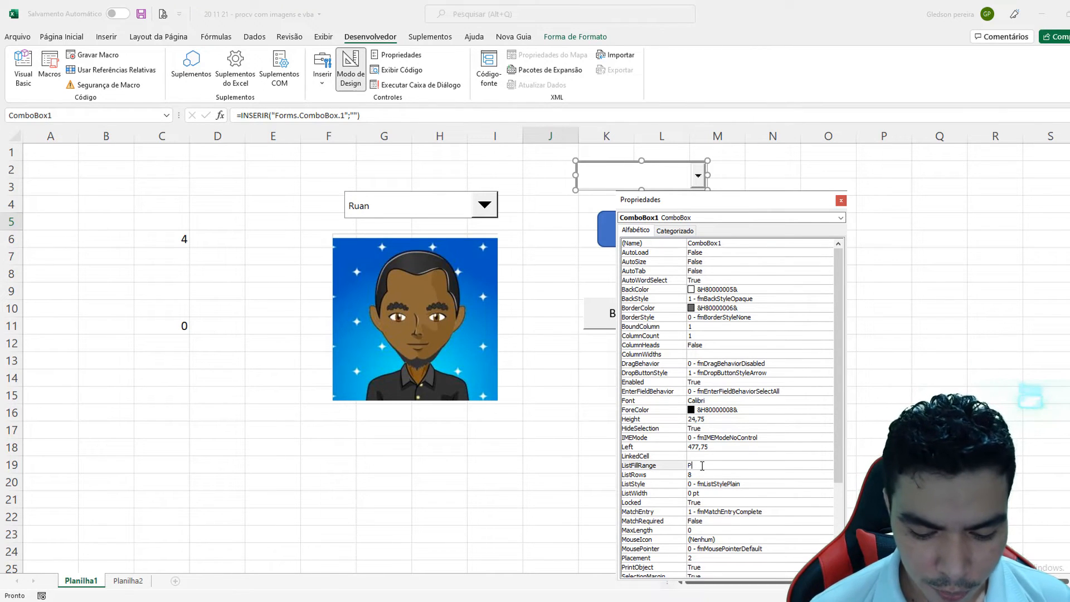
{"action": "type", "text": "lanilha2!b1:b4"}
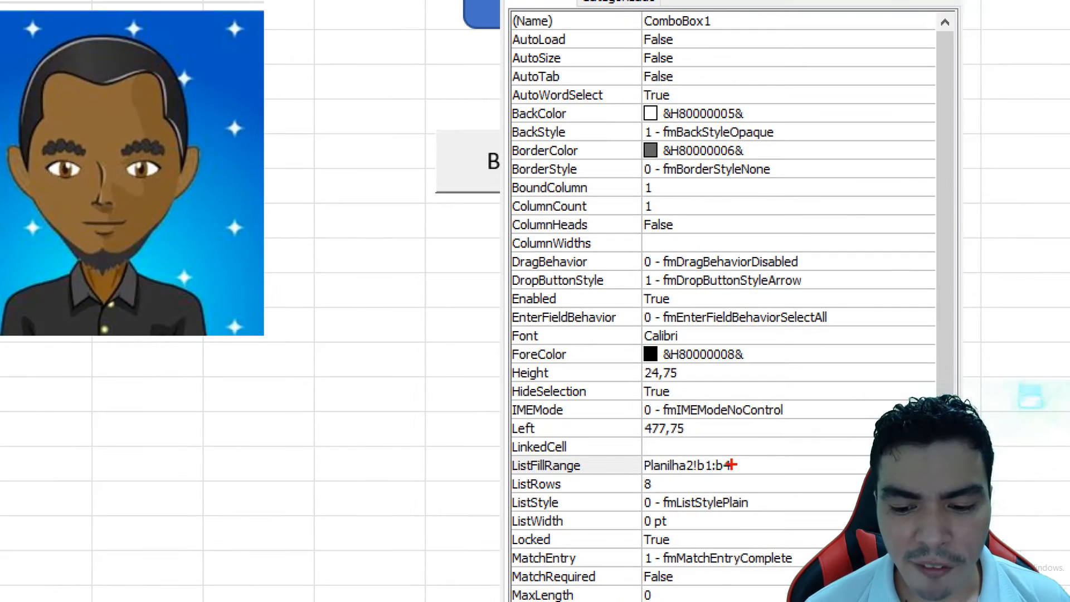
{"action": "mouse_move", "coordinate": [624, 445]}
{"action": "left_mouse_down"}
{"action": "mouse_move", "coordinate": [730, 485]}
{"action": "mouse_move", "coordinate": [595, 447]}
{"action": "left_mouse_up"}
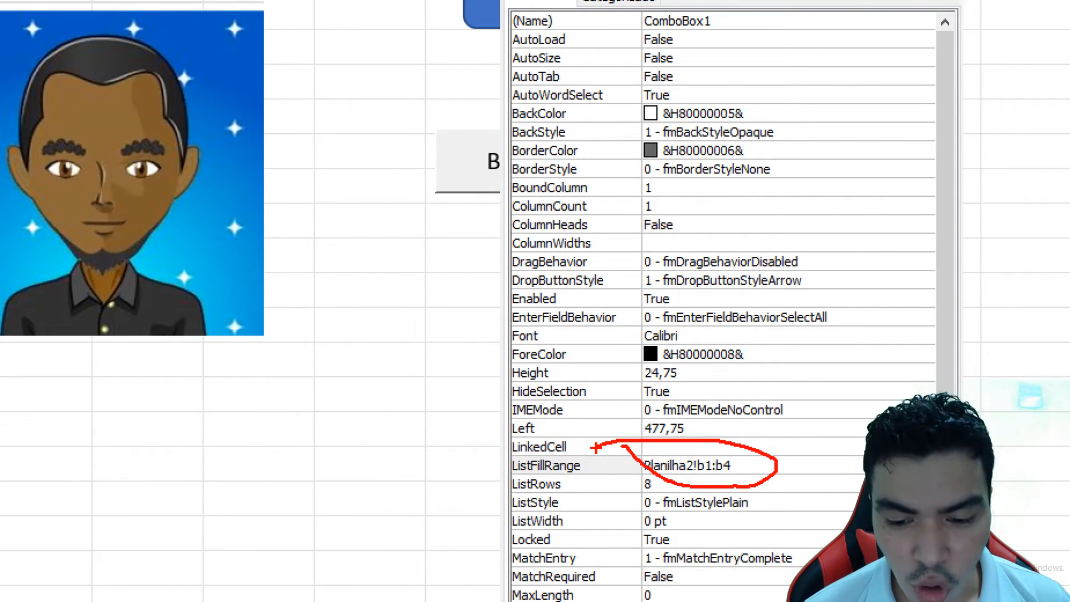
{"action": "key", "text": "Escape"}
{"action": "key", "text": "Return"}
{"action": "key", "text": "ctrl+1"}
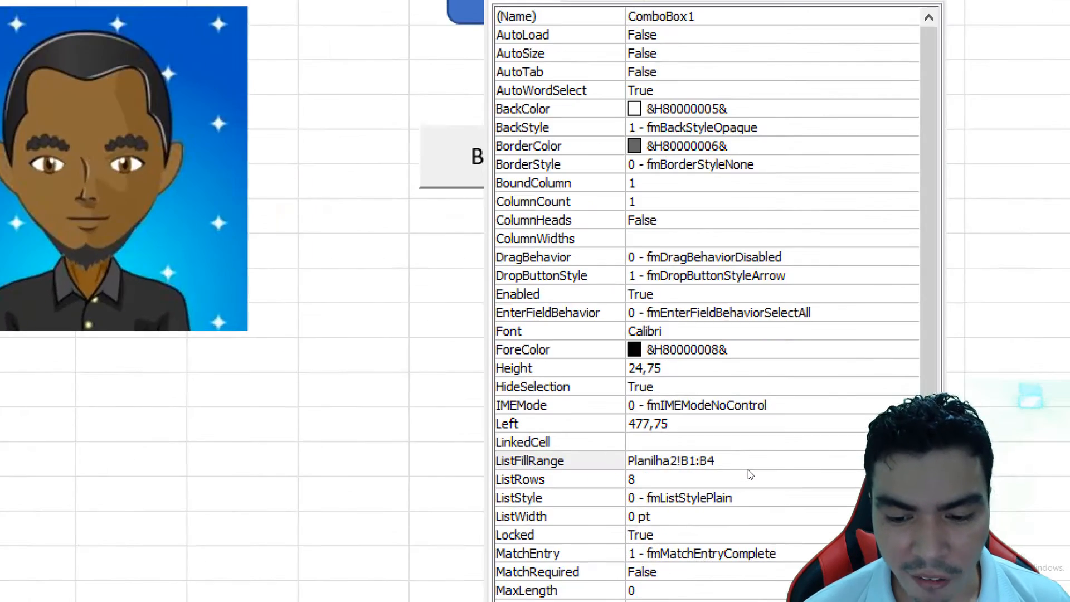
{"action": "left_click", "coordinate": [747, 469]}
{"action": "mouse_move", "coordinate": [471, 442]}
{"action": "left_mouse_down"}
{"action": "mouse_move", "coordinate": [555, 472]}
{"action": "mouse_move", "coordinate": [735, 474]}
{"action": "left_mouse_up"}
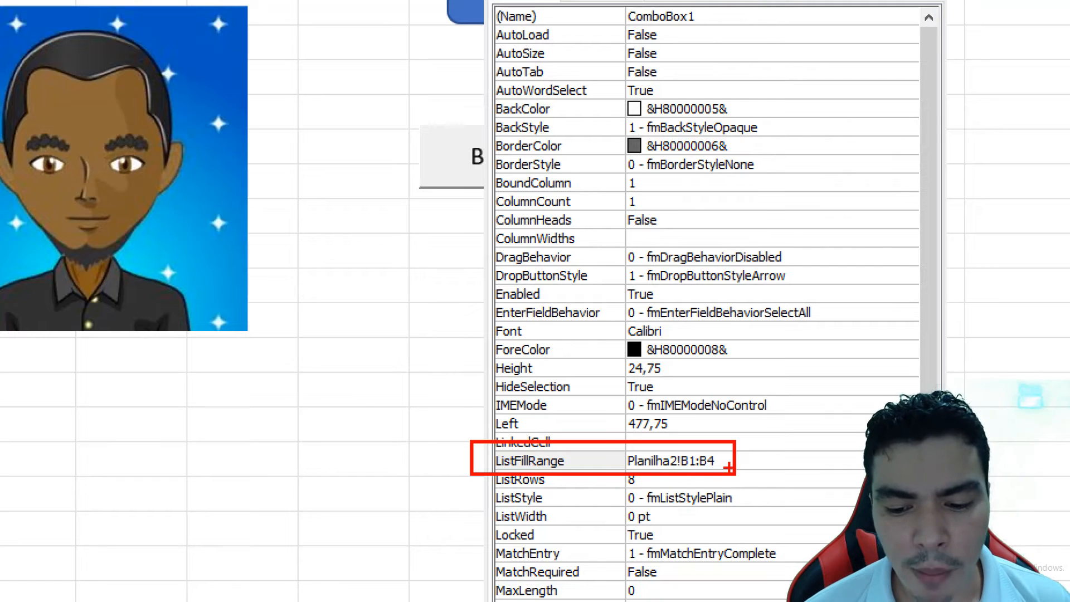
{"action": "key", "text": "Escape"}
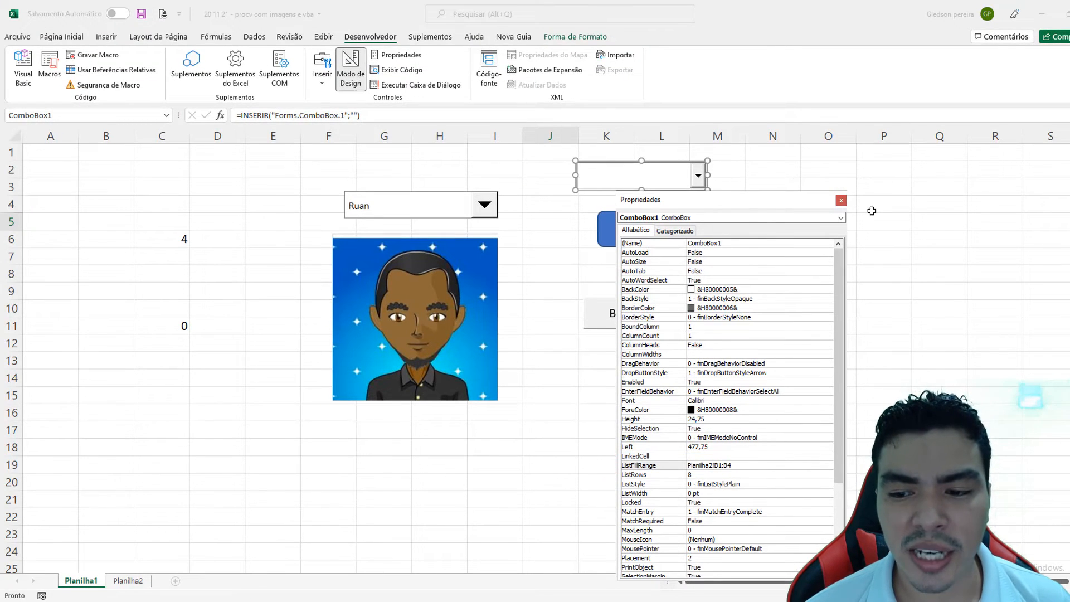
Close the combo box's properties and turn off design mode to expand its drop-down list on the sheet
{"action": "left_click", "coordinate": [840, 200]}
{"action": "left_click", "coordinate": [779, 201]}
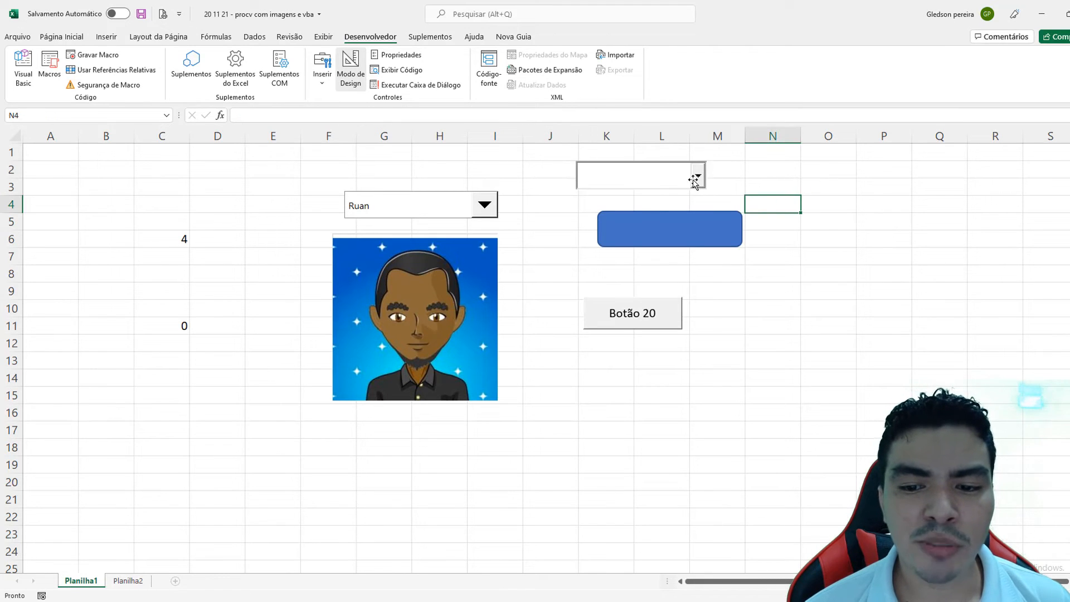
{"action": "left_click", "coordinate": [640, 179]}
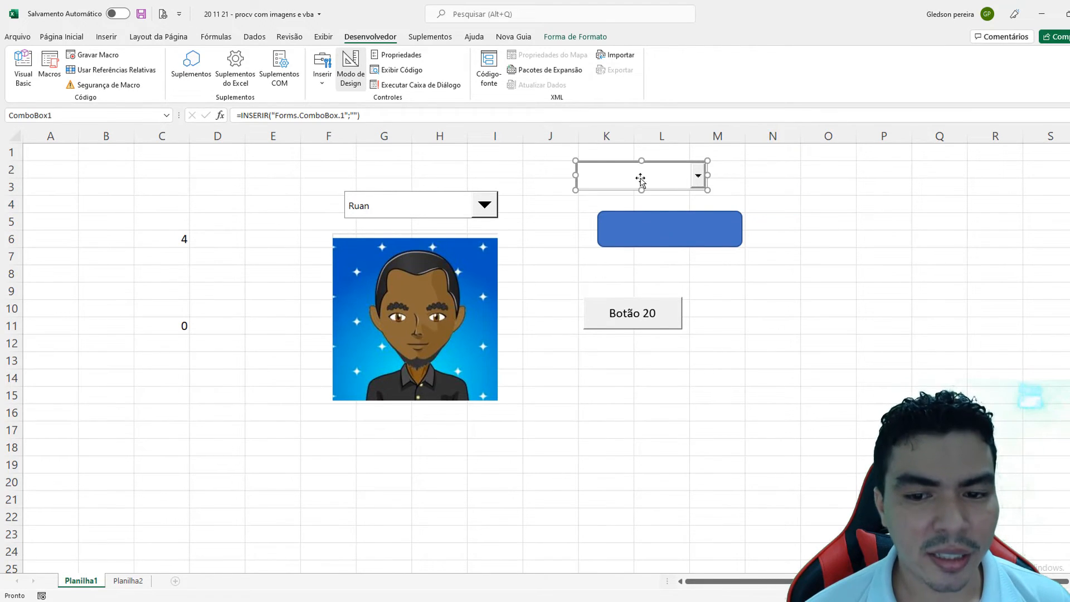
{"action": "left_click", "coordinate": [350, 67]}
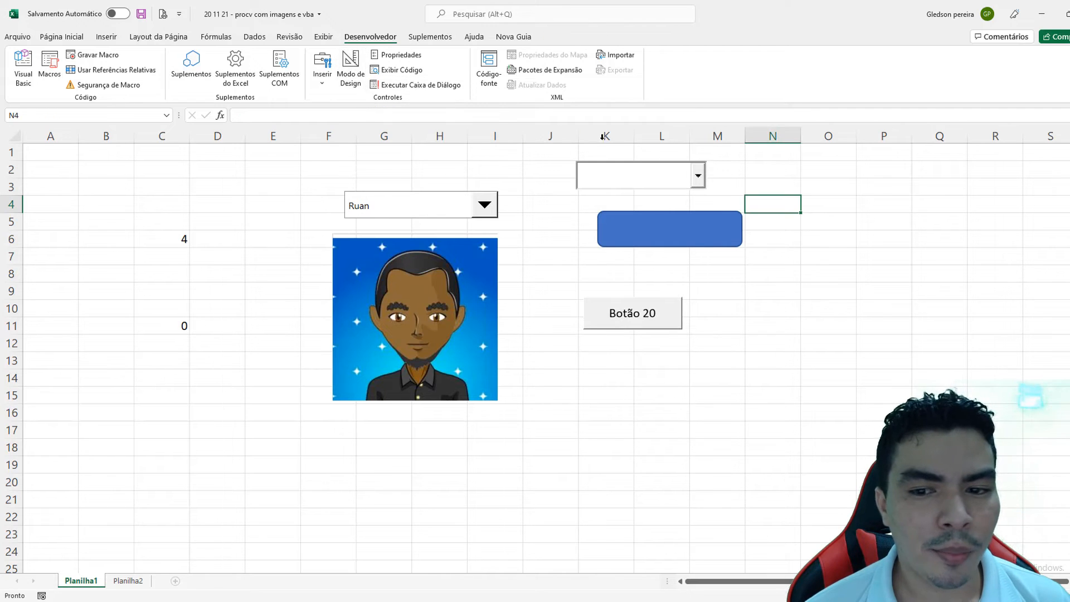
{"action": "left_click", "coordinate": [698, 177]}
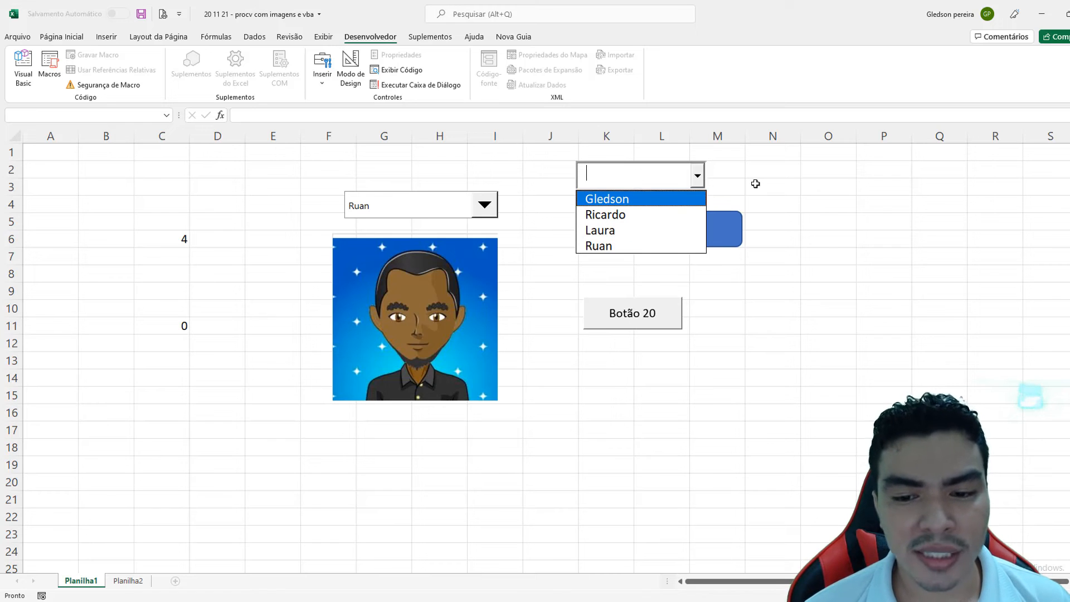
Turn design mode back on to select the ActiveX combo box, and turn it off again
{"action": "left_click", "coordinate": [351, 67]}
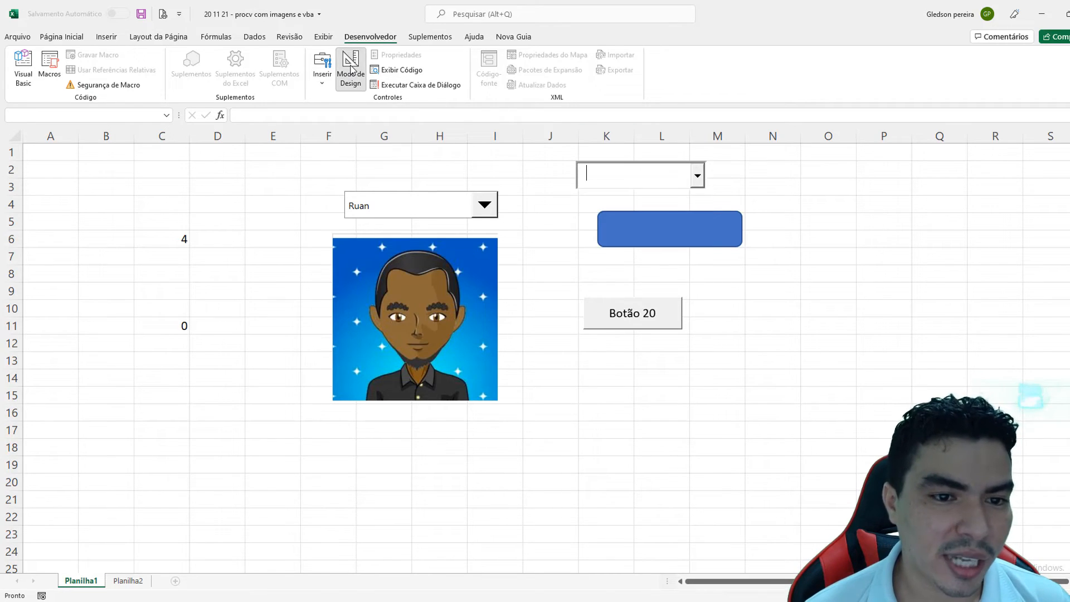
{"action": "left_click", "coordinate": [671, 181]}
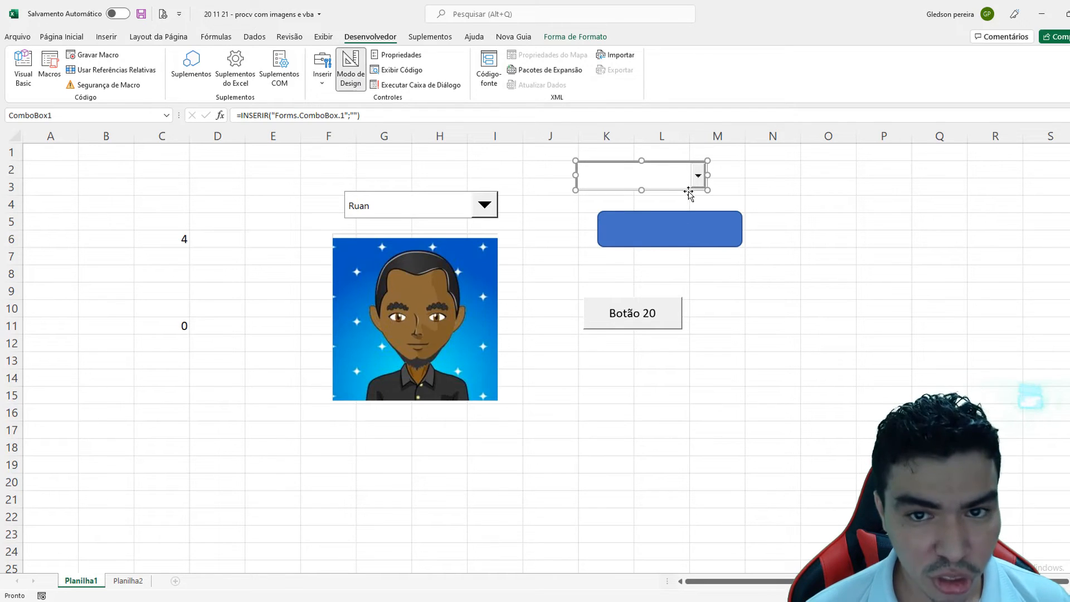
{"action": "left_click", "coordinate": [357, 74]}
Test the ActiveX combo box by choosing each of its four listed names in turn, ending with the last one
{"action": "left_click", "coordinate": [697, 176]}
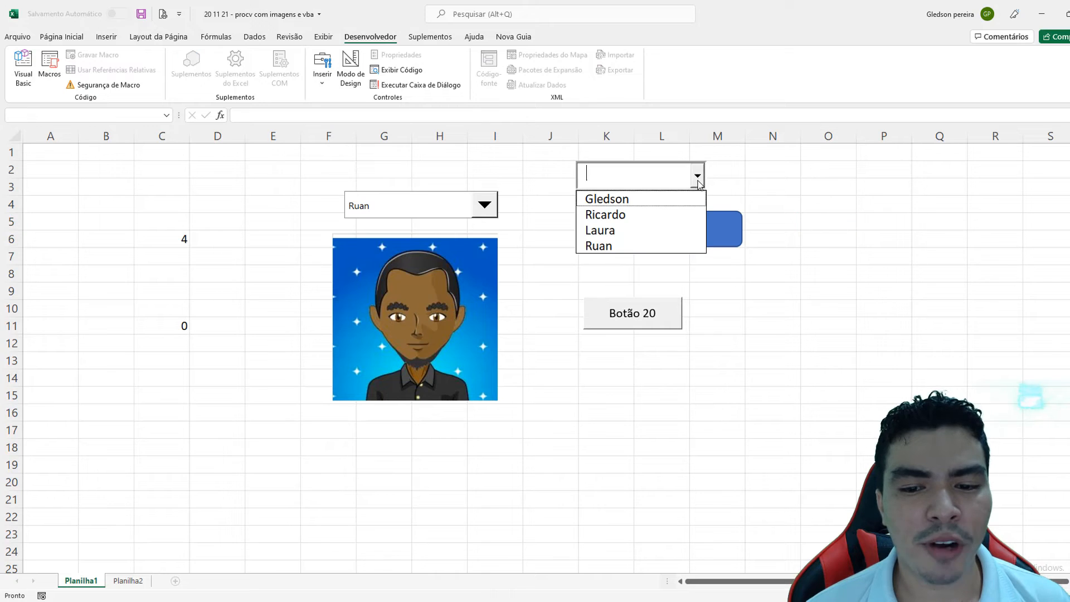
{"action": "left_click", "coordinate": [667, 199]}
{"action": "left_click", "coordinate": [697, 176]}
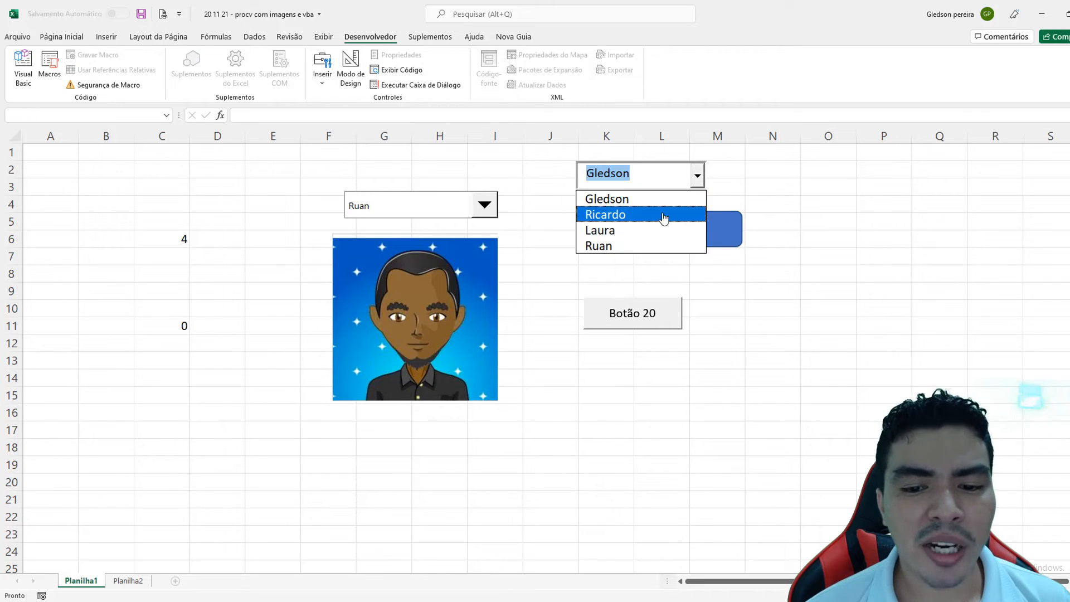
{"action": "left_click", "coordinate": [663, 216]}
{"action": "left_click", "coordinate": [697, 176]}
{"action": "left_click", "coordinate": [663, 230]}
{"action": "left_click", "coordinate": [698, 177]}
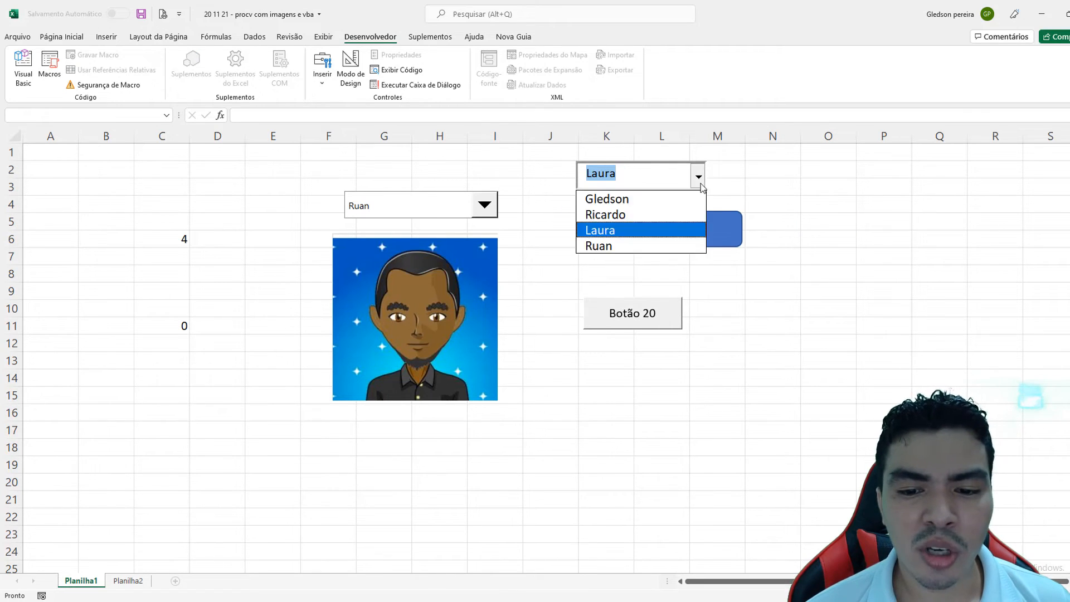
{"action": "left_click", "coordinate": [647, 245]}
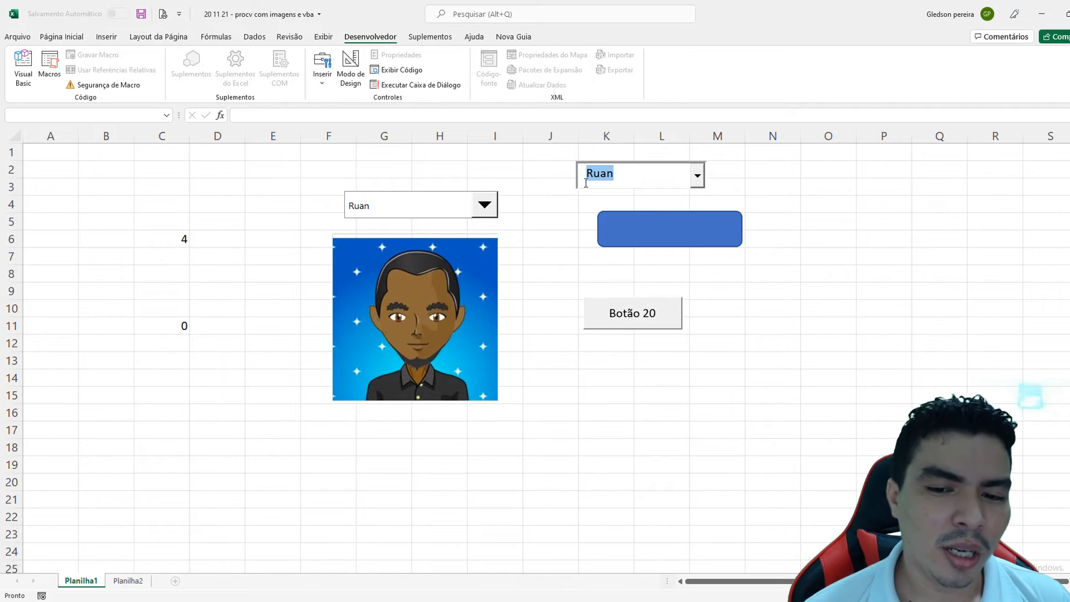
{"action": "left_click", "coordinate": [883, 221]}
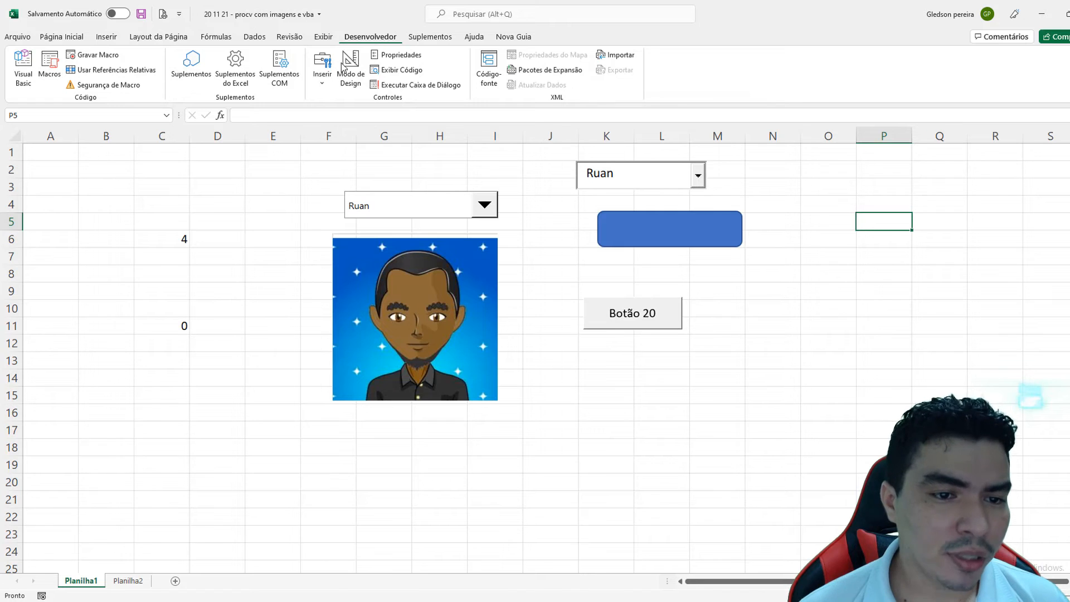
Insert an ActiveX image control and place it beside Botão 20, below the blue rounded rectangle
{"action": "left_click", "coordinate": [322, 71]}
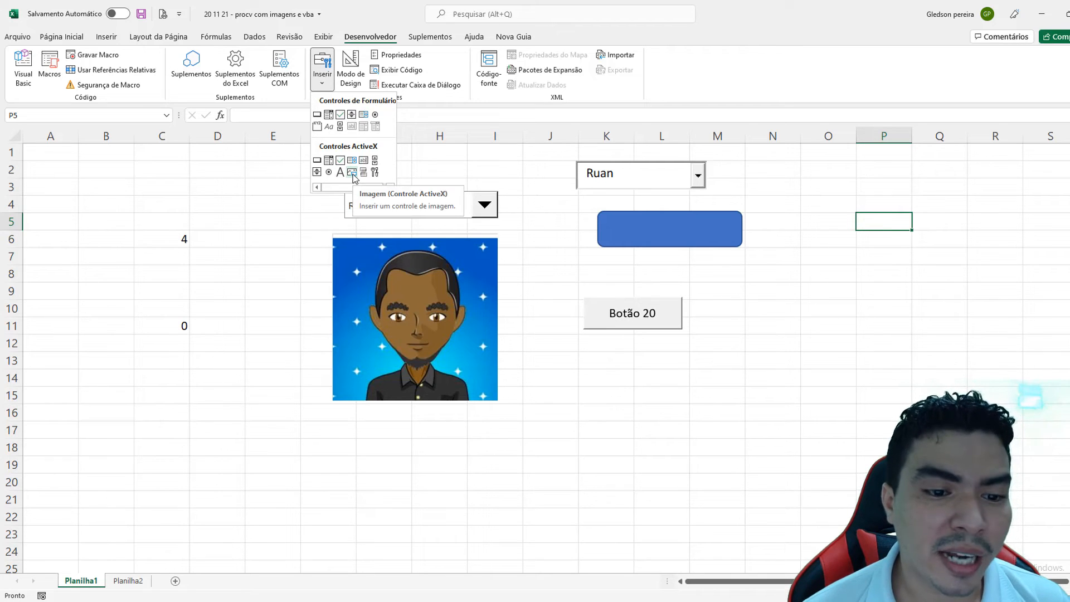
{"action": "left_click", "coordinate": [352, 172]}
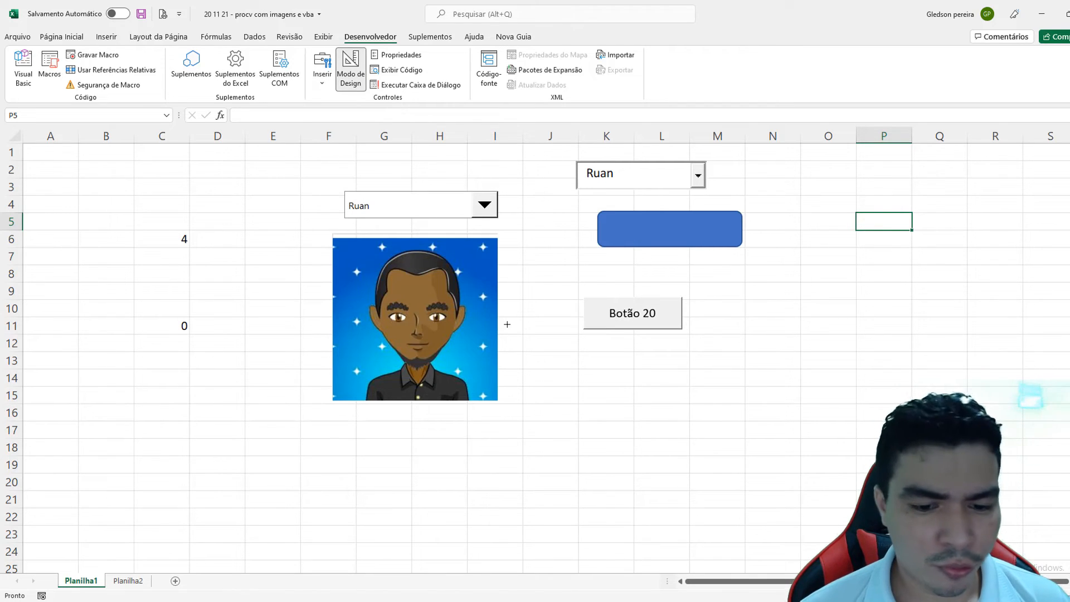
{"action": "mouse_move", "coordinate": [558, 347]}
{"action": "left_mouse_down"}
{"action": "mouse_move", "coordinate": [641, 396]}
{"action": "mouse_move", "coordinate": [701, 484]}
{"action": "left_mouse_up"}
{"action": "left_click_drag", "start_coordinate": [664, 442], "coordinate": [798, 346]}
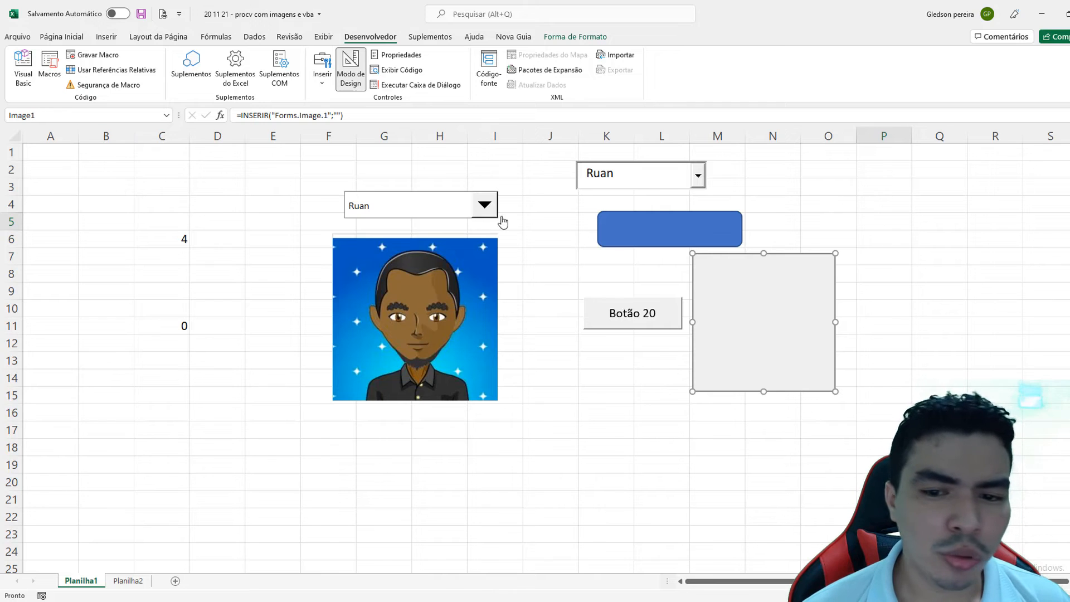
Select the ActiveX combo box and the image control in turn to check their object names, and deselect them
{"action": "left_click", "coordinate": [582, 183]}
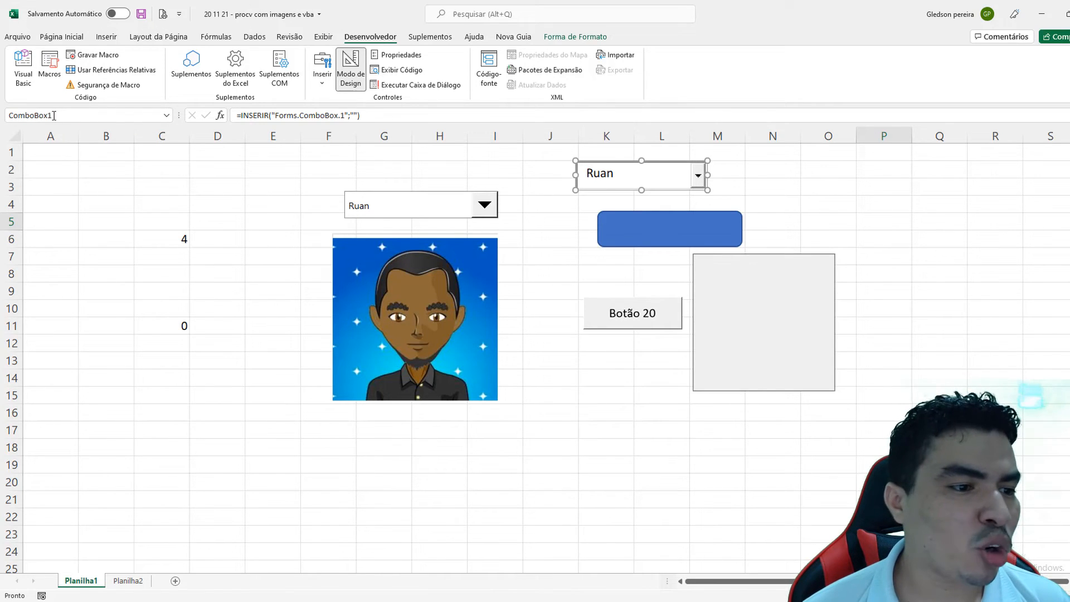
{"action": "left_click", "coordinate": [769, 312]}
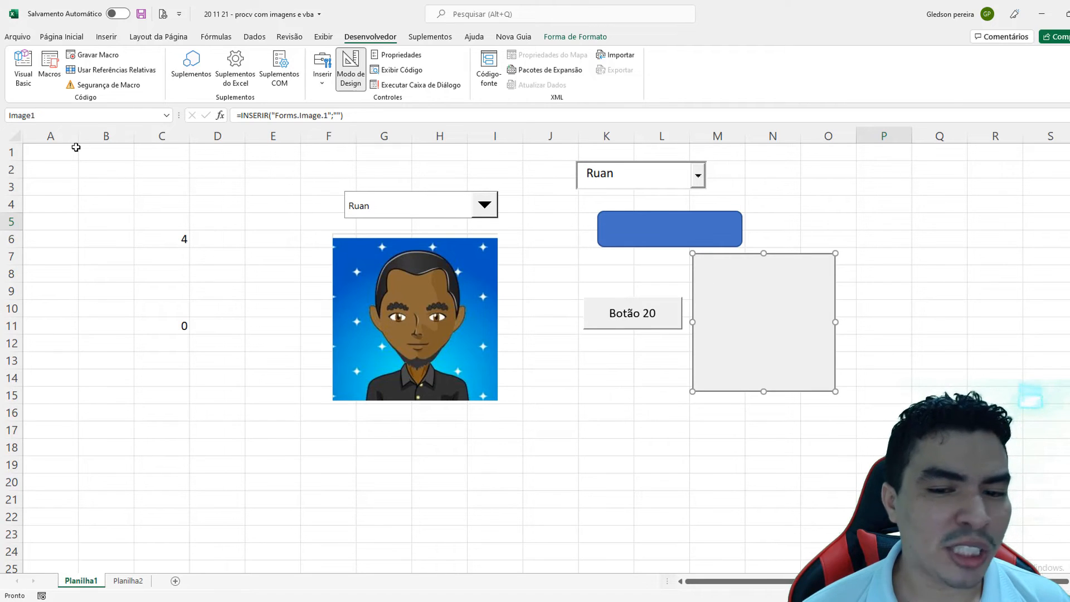
{"action": "left_click", "coordinate": [912, 308]}
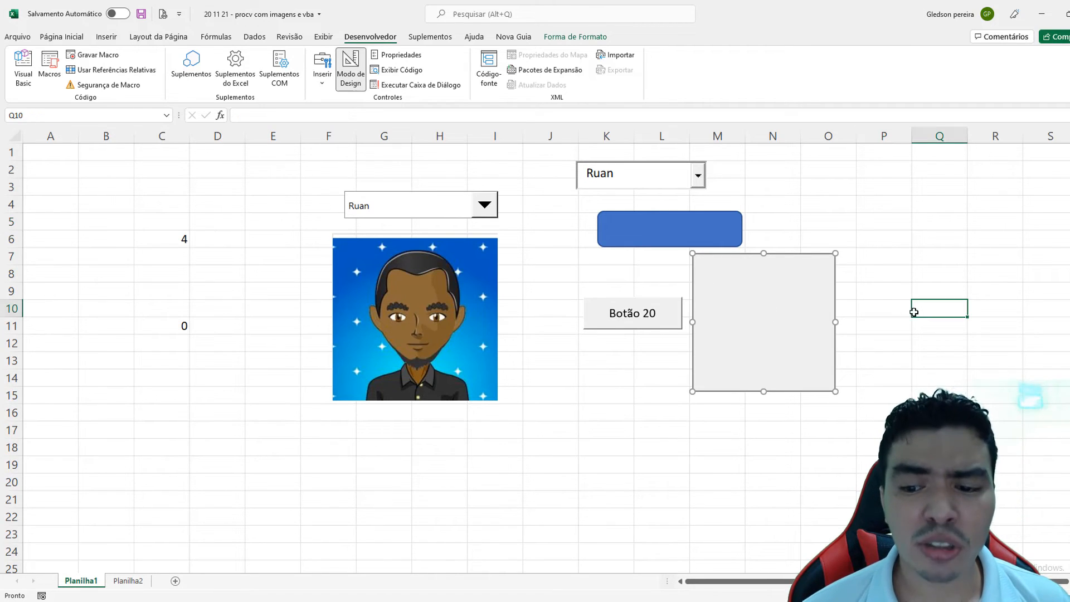
Turn off design mode and choose the first name and then the second name in the ActiveX combo box
{"action": "left_click", "coordinate": [350, 68]}
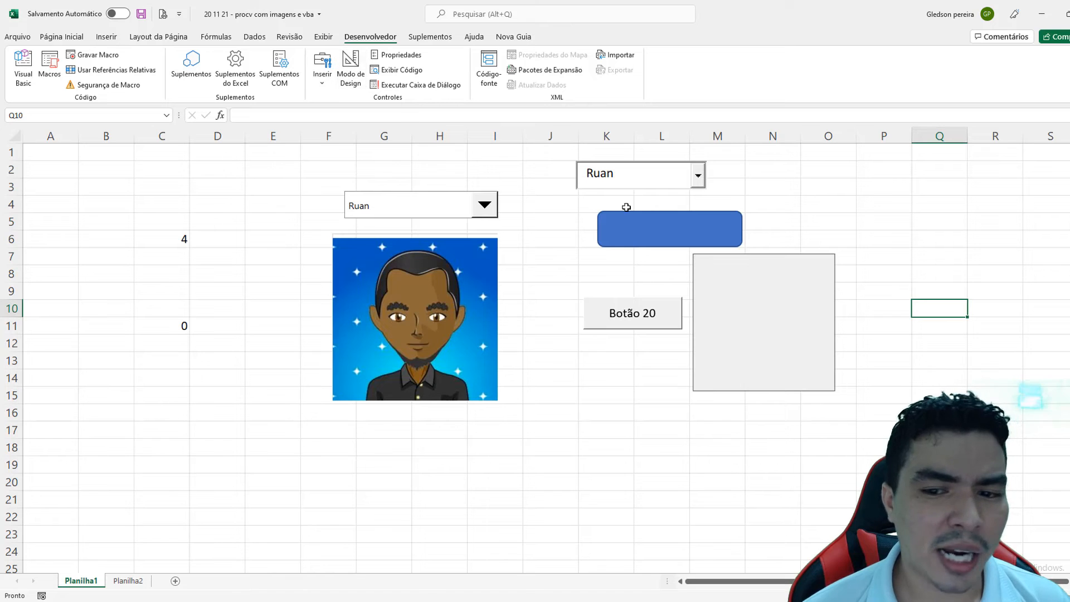
{"action": "left_click", "coordinate": [697, 176]}
{"action": "left_click", "coordinate": [668, 199]}
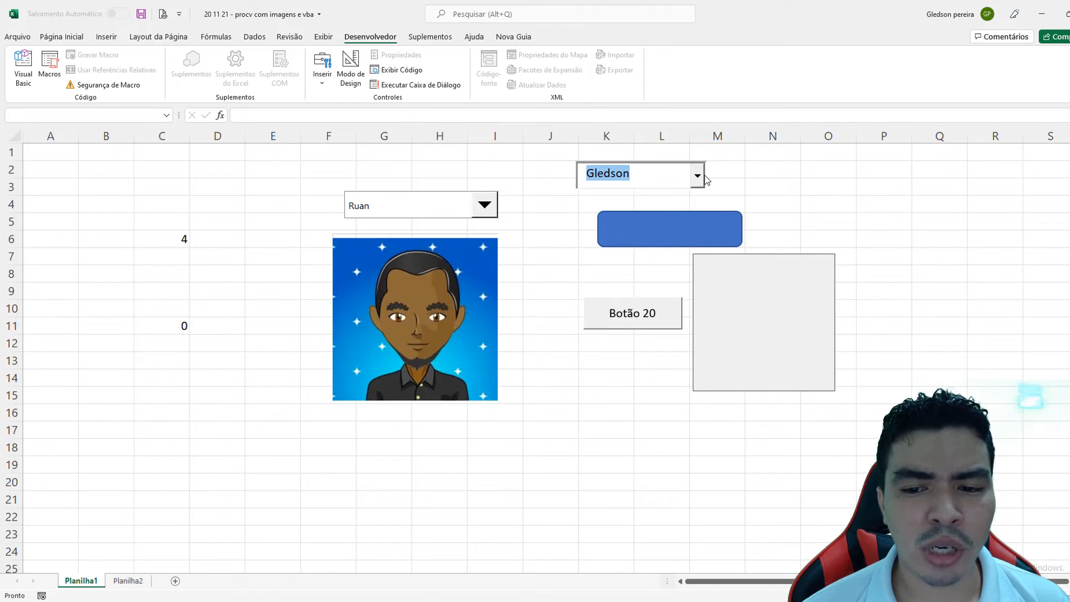
{"action": "left_click", "coordinate": [697, 176]}
{"action": "left_click", "coordinate": [666, 221]}
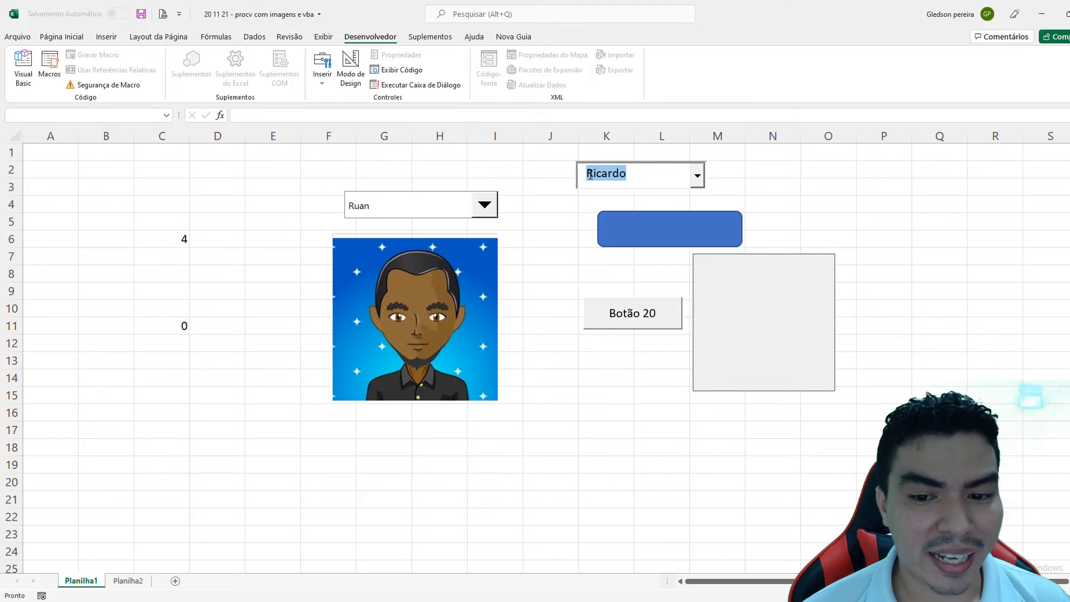
Open the code module of Planilha1 in a maximized window and create the ComboBox1_Change event procedure
{"action": "right_click", "coordinate": [92, 582]}
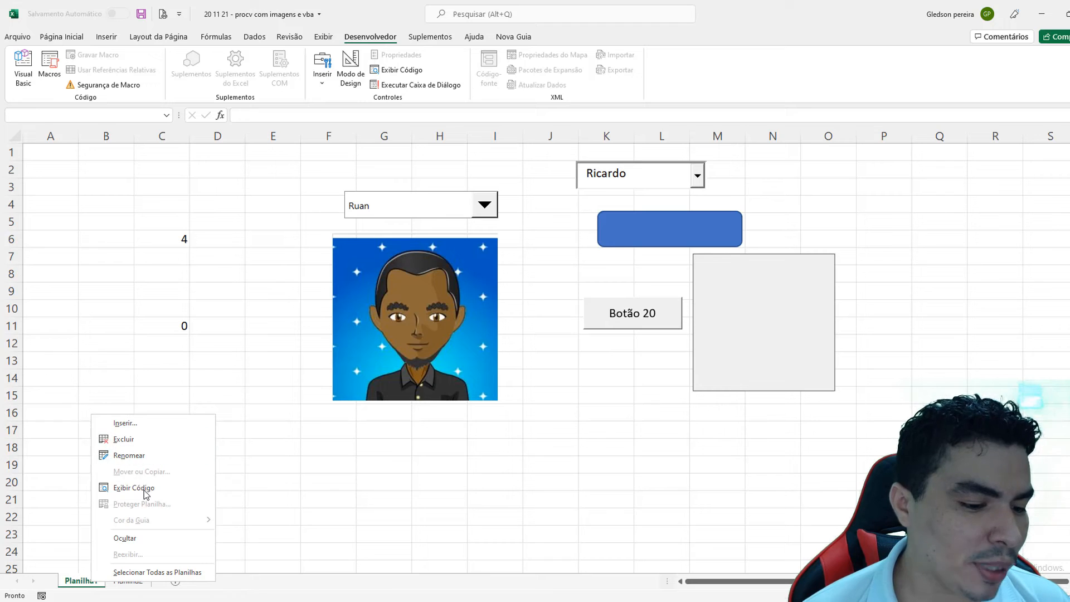
{"action": "left_click", "coordinate": [133, 487]}
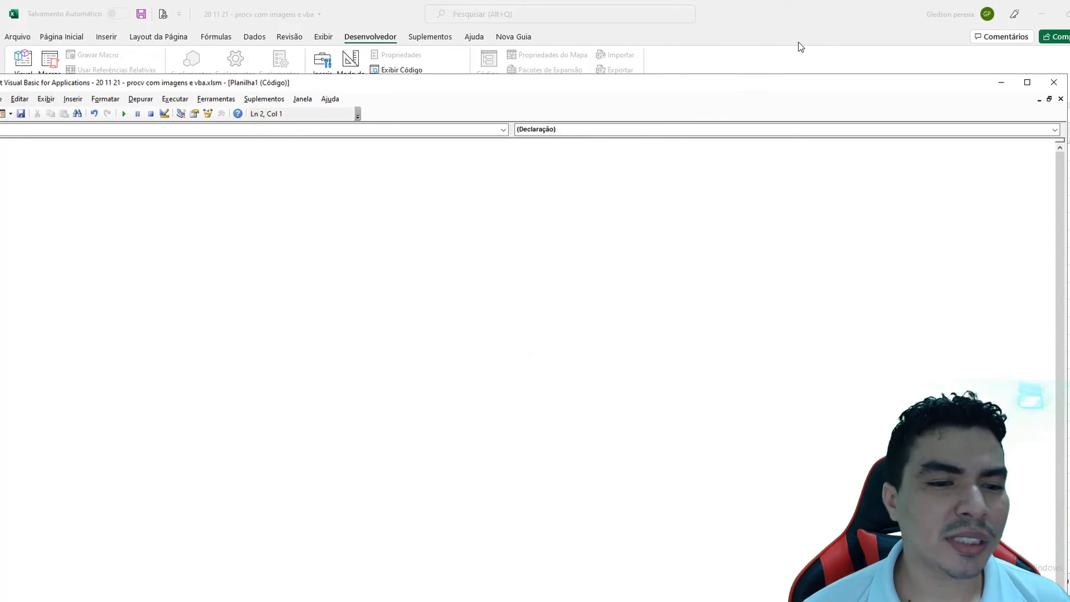
{"action": "left_click", "coordinate": [1027, 81]}
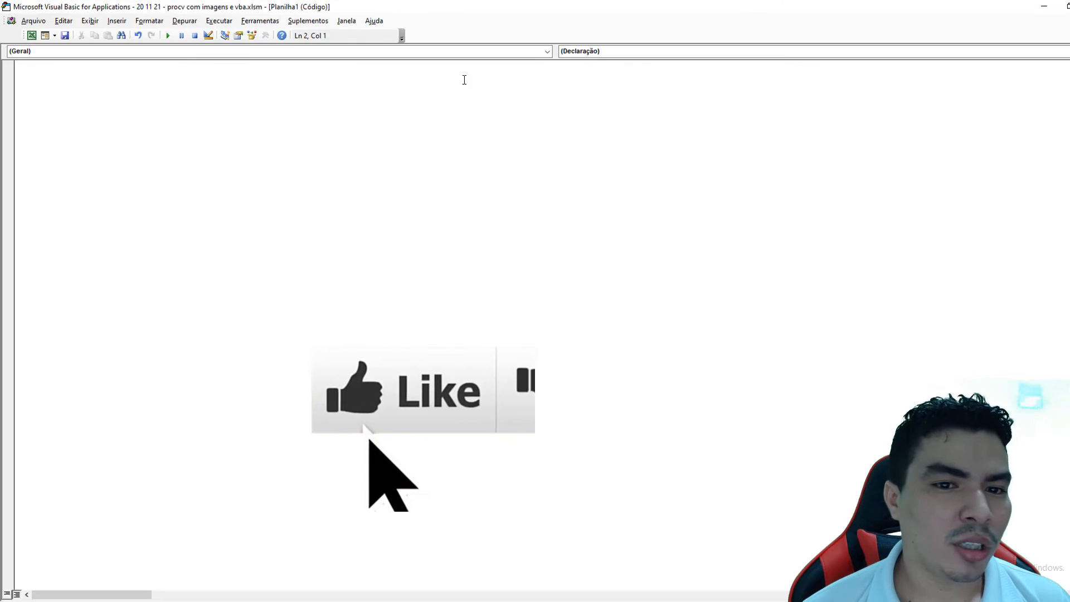
{"action": "left_click", "coordinate": [550, 54]}
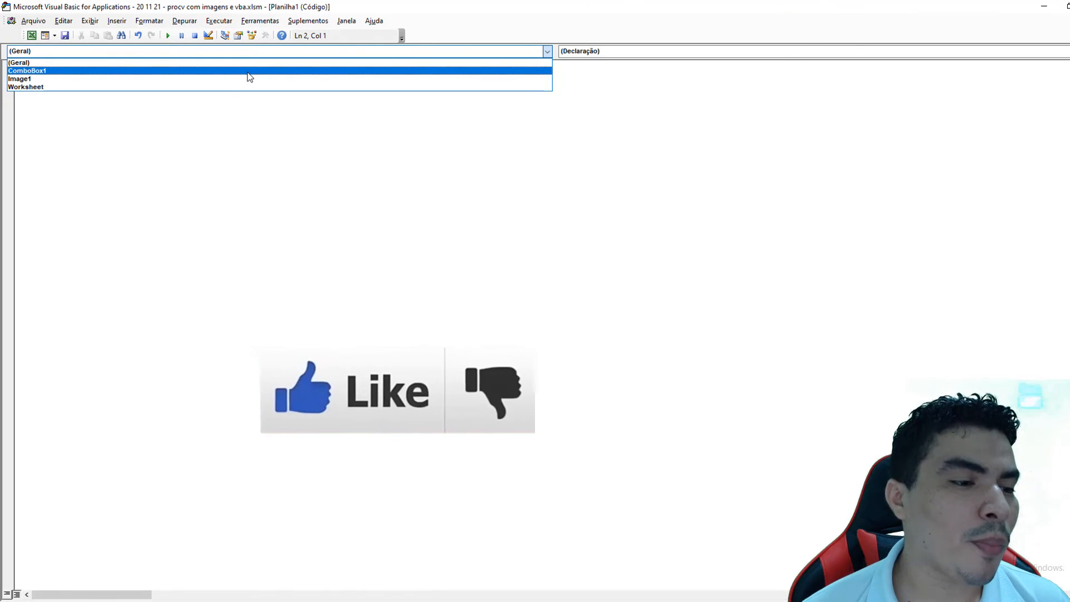
{"action": "left_click", "coordinate": [248, 71]}
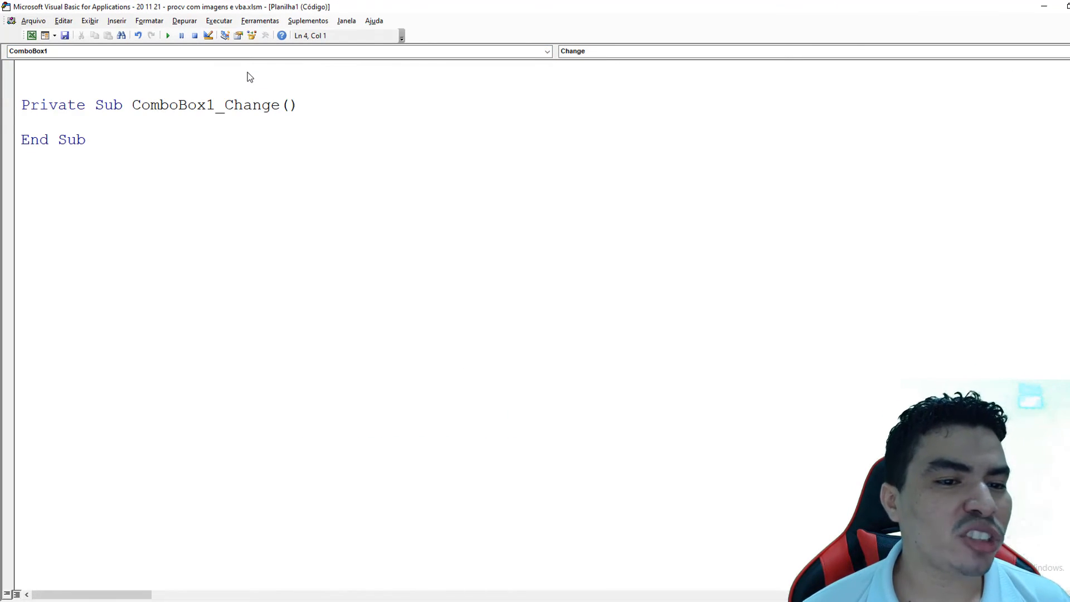
{"action": "left_click_drag", "start_coordinate": [225, 106], "coordinate": [280, 106]}
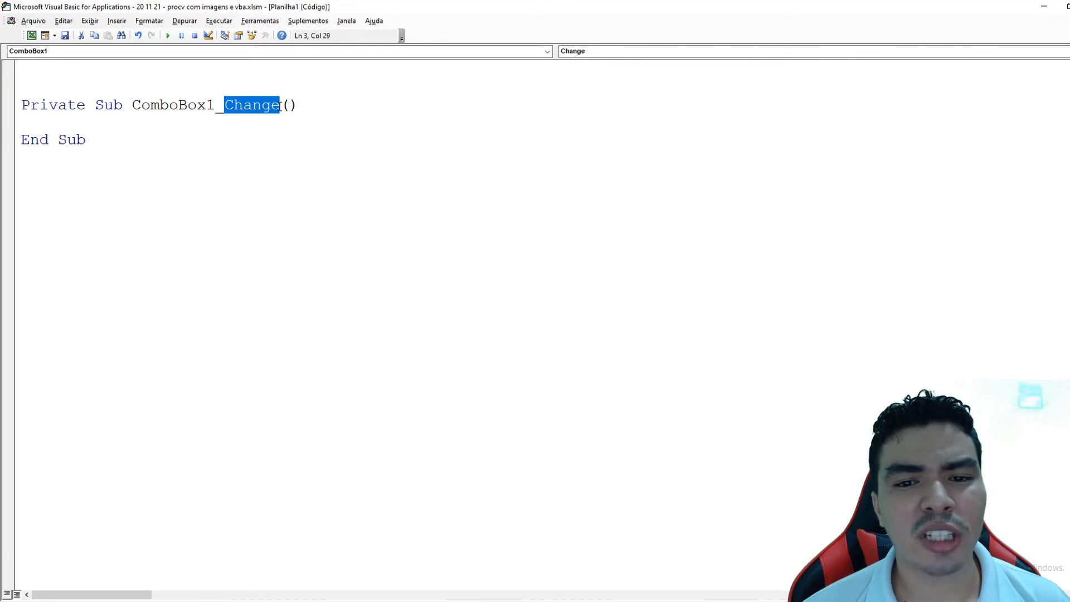
Start a statement inside ComboBox1_Change with the reference planilha1.Image1.Picture
{"action": "left_click", "coordinate": [191, 123]}
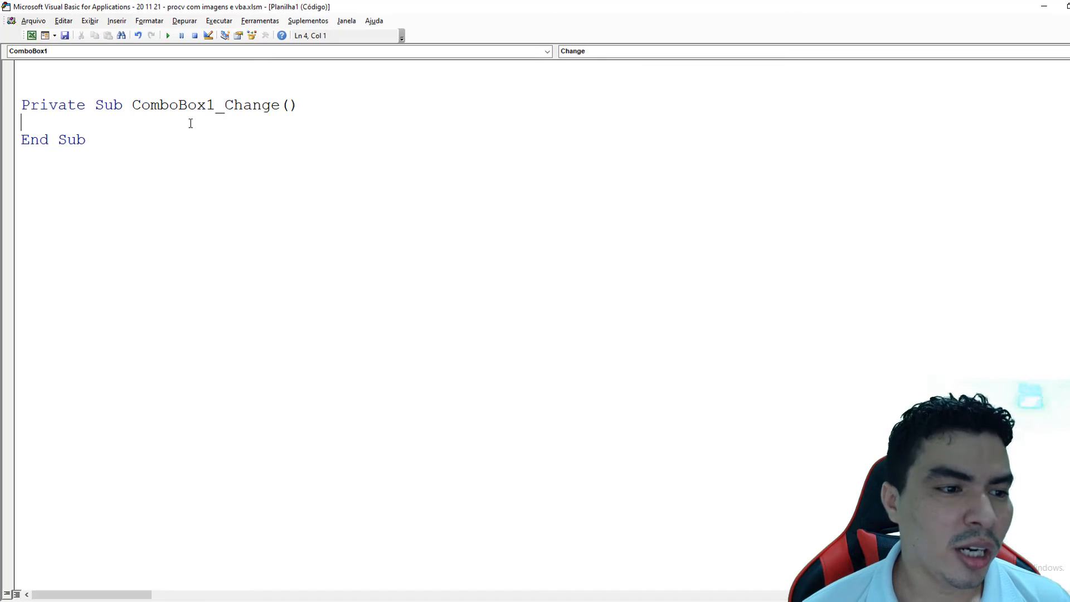
{"action": "type", "text": "pl"}
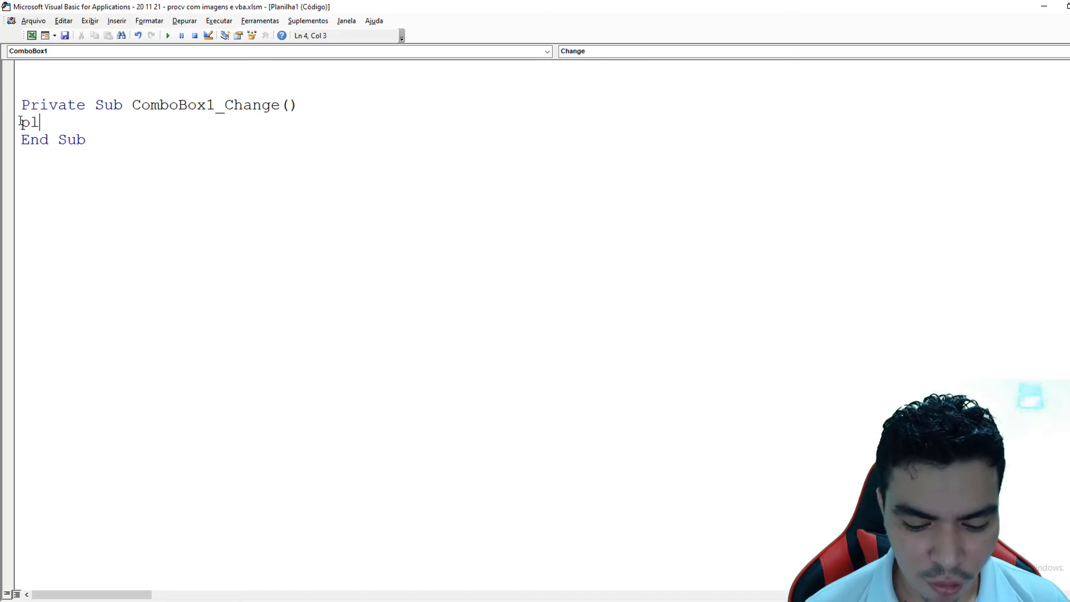
{"action": "type", "text": "anilha1"}
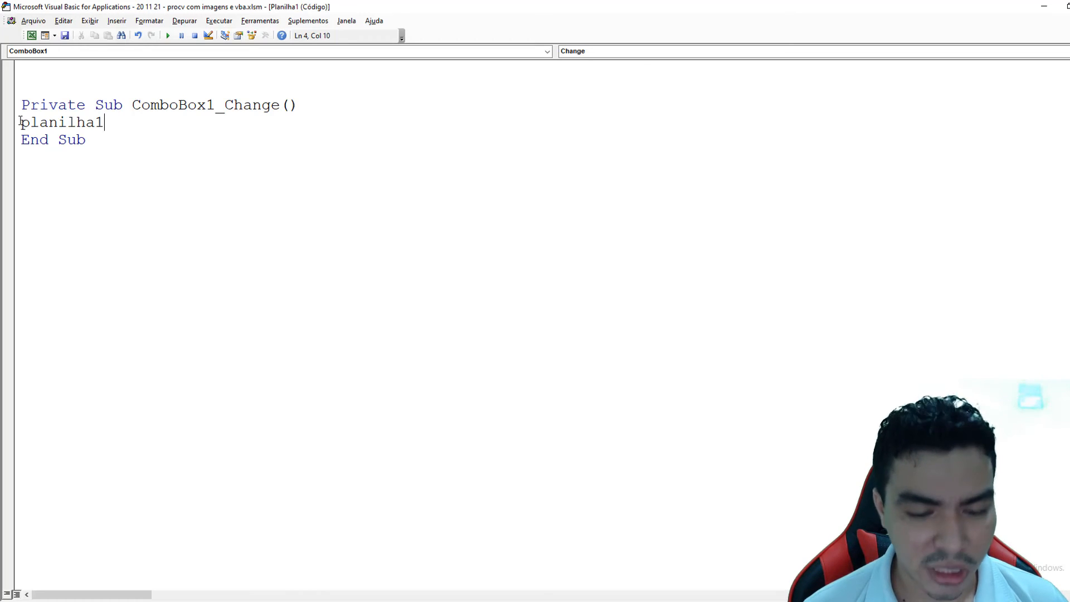
{"action": "type", "text": "."}
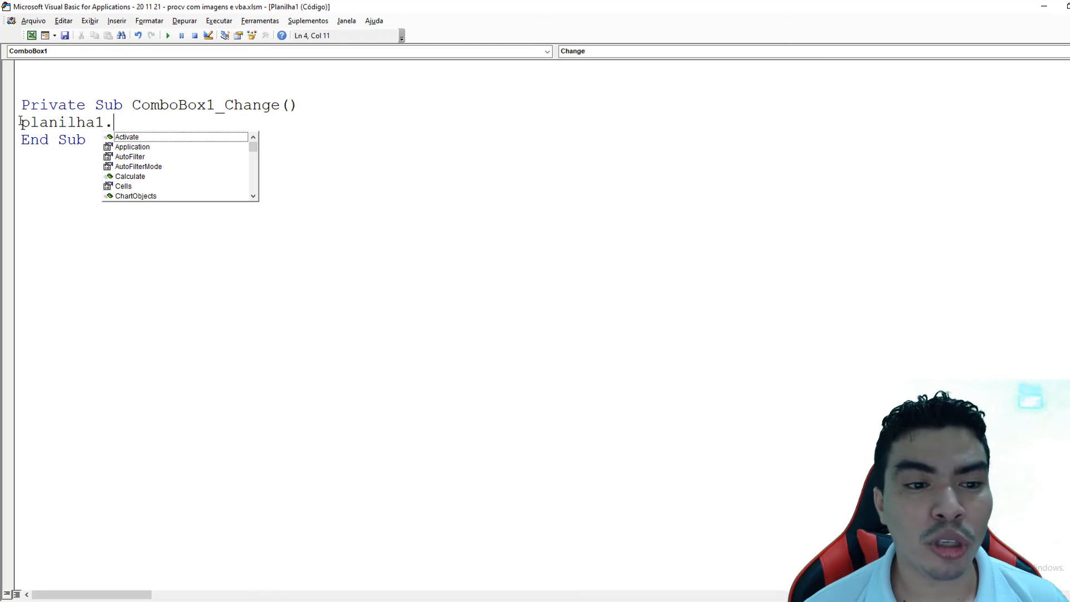
{"action": "type", "text": "im"}
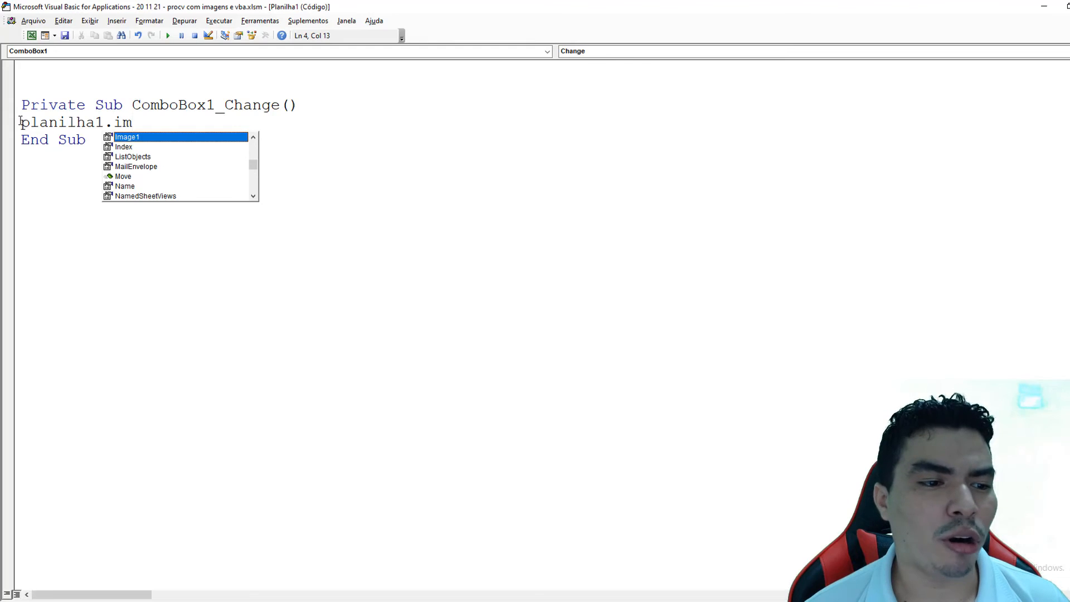
{"action": "key", "text": "Tab"}
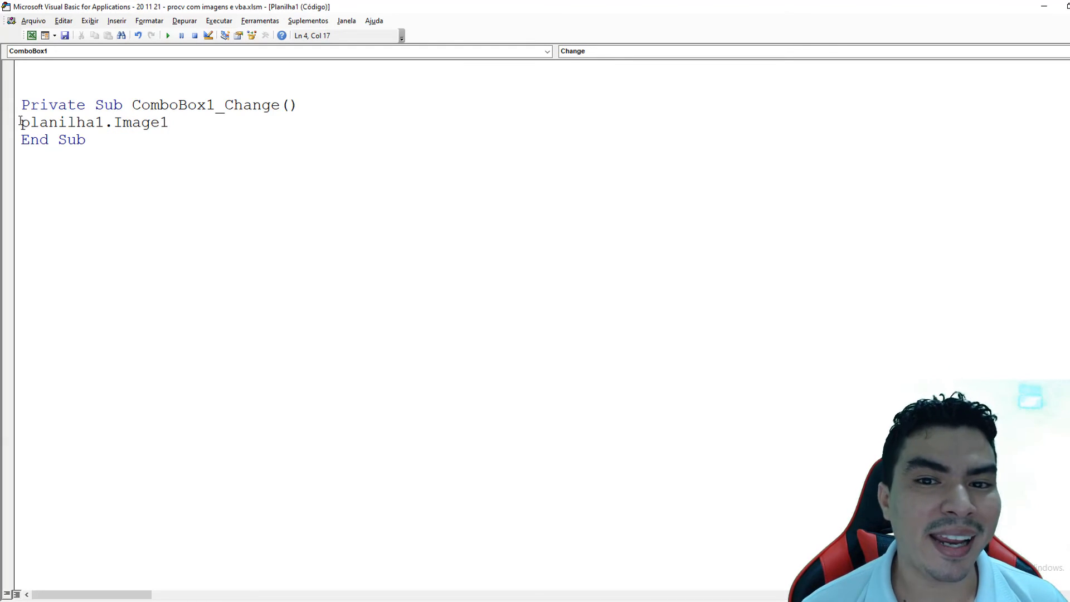
{"action": "type", "text": ".im"}
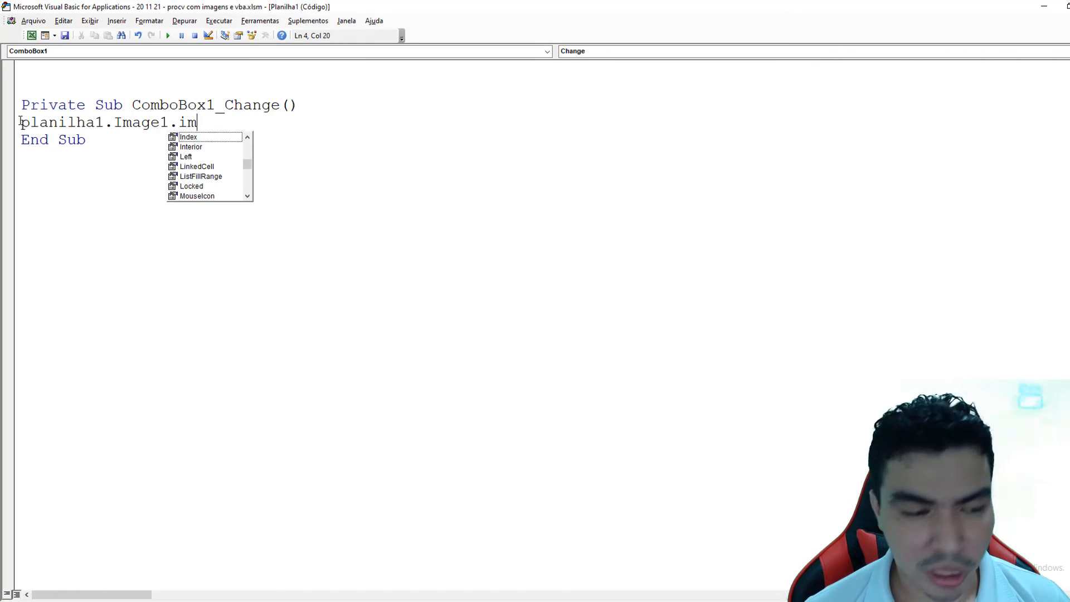
{"action": "key", "text": "Escape"}
{"action": "key", "text": "BackSpace"}
{"action": "key", "text": "BackSpace"}
{"action": "key", "text": "BackSpace"}
{"action": "type", "text": ".pic"}
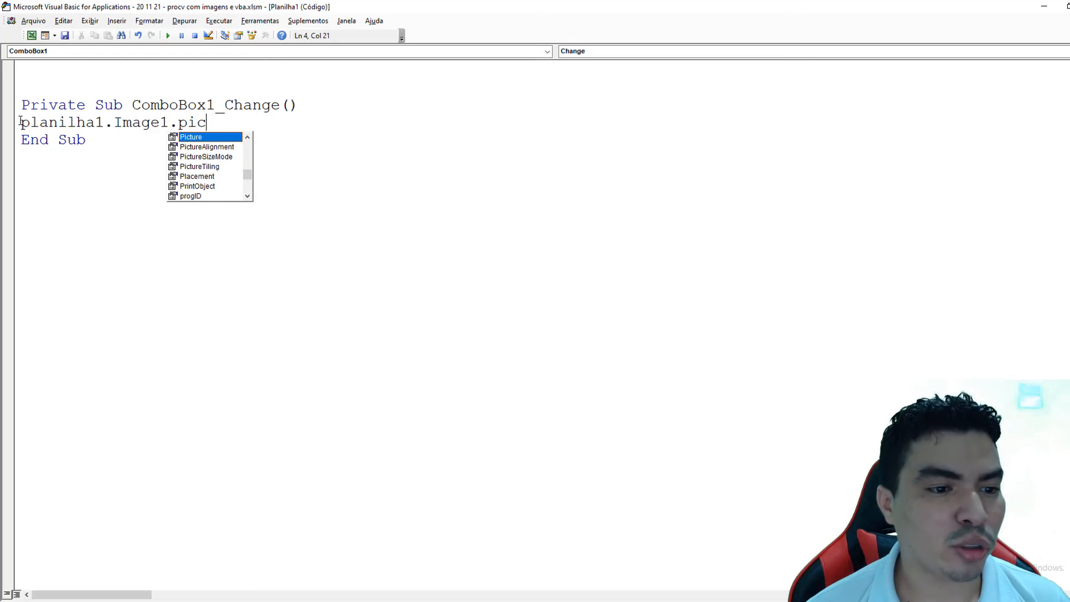
{"action": "key", "text": "Tab"}
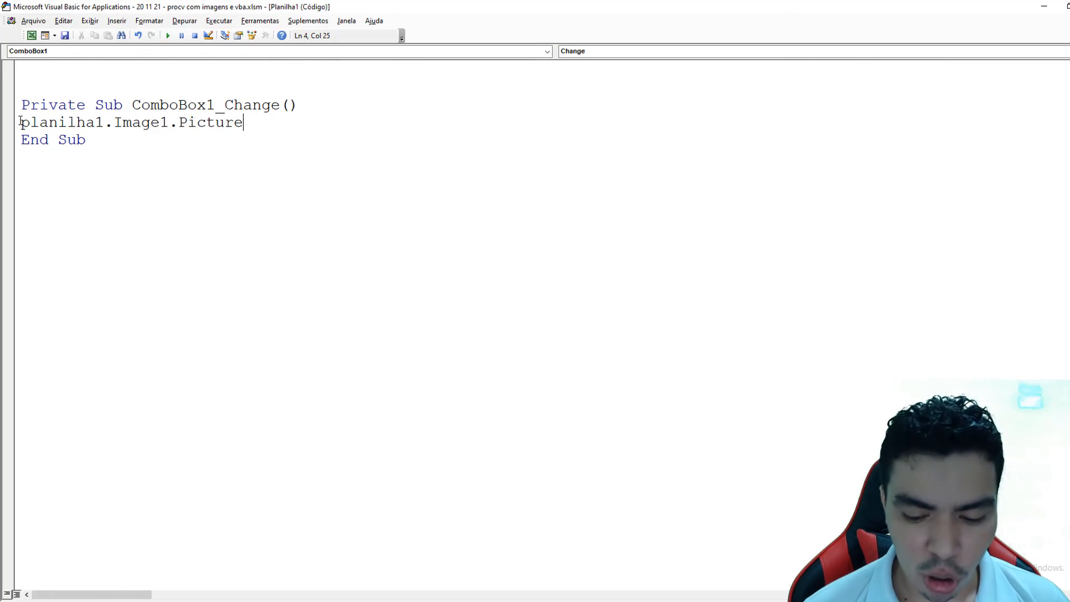
Extend the Image1.Picture statement with an assignment that opens a loadpicture( call
{"action": "type", "text": "= "}
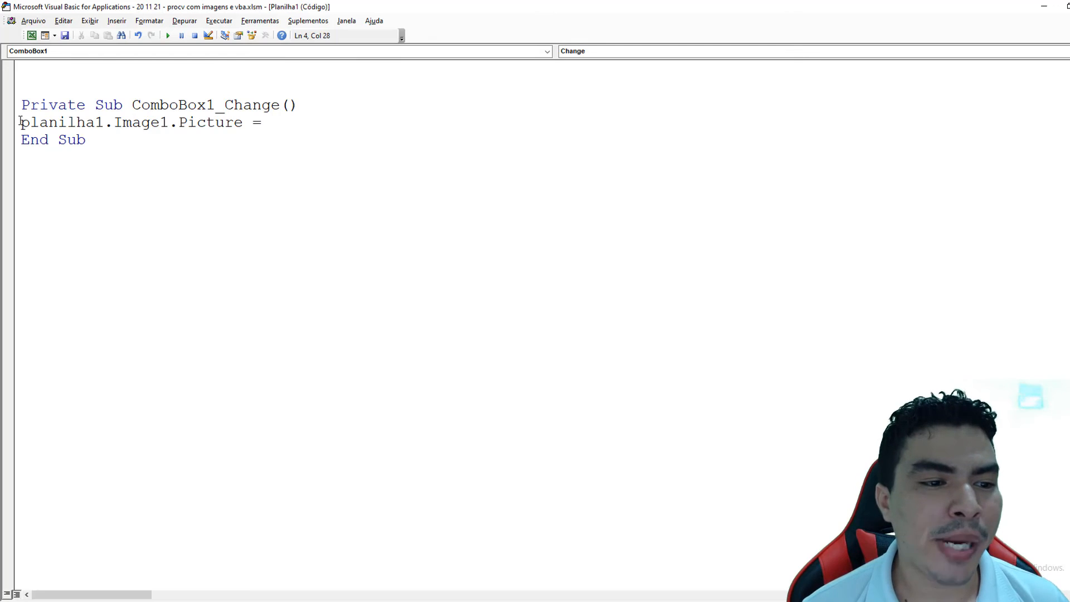
{"action": "type", "text": "loa"}
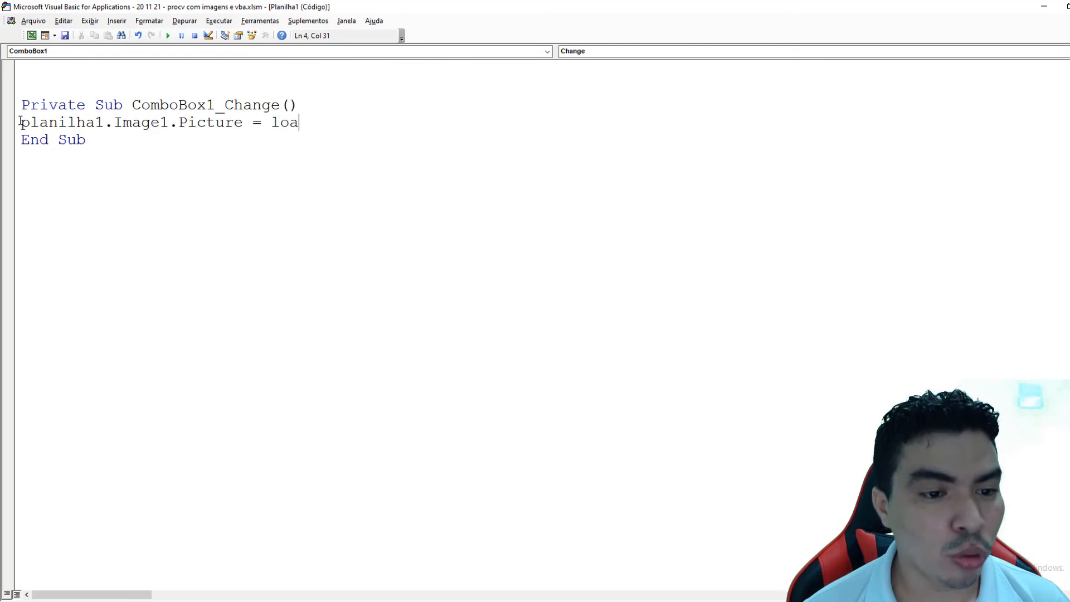
{"action": "type", "text": "dpicture"}
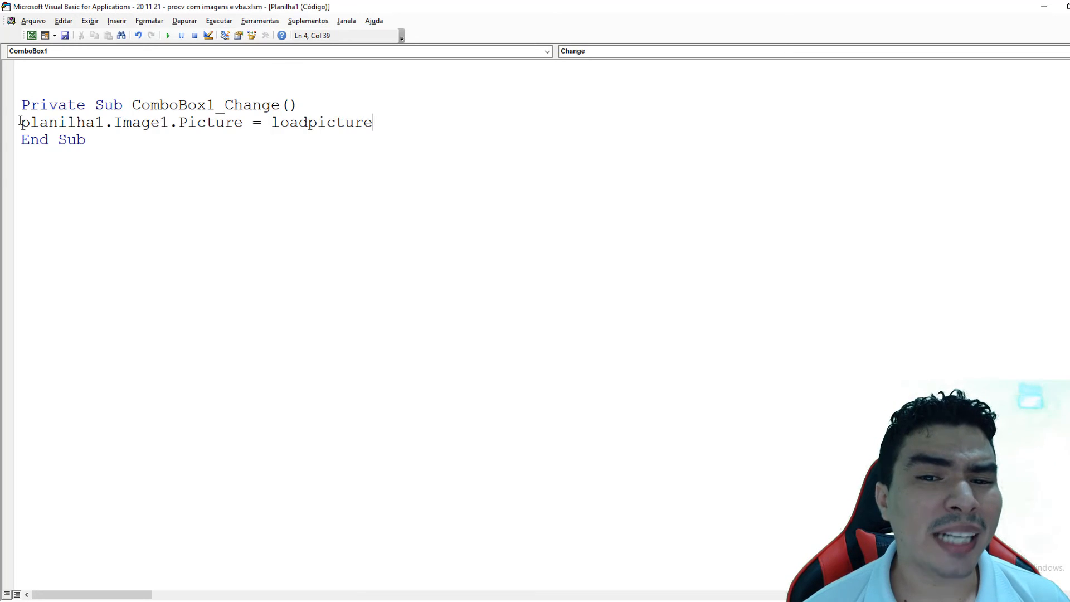
{"action": "type", "text": "("}
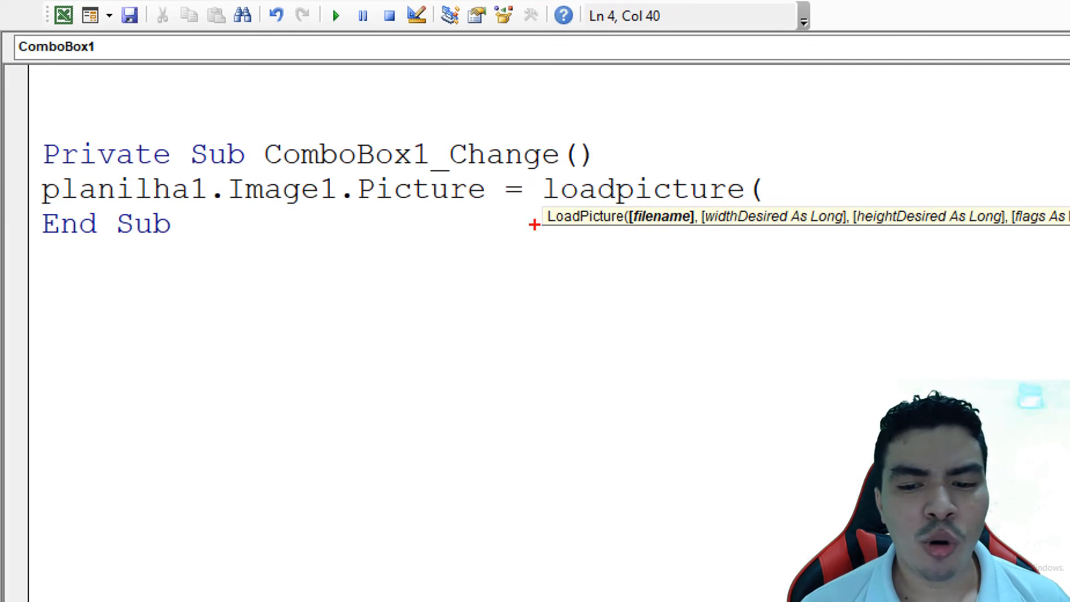
{"action": "left_click_drag", "start_coordinate": [685, 225], "coordinate": [766, 315]}
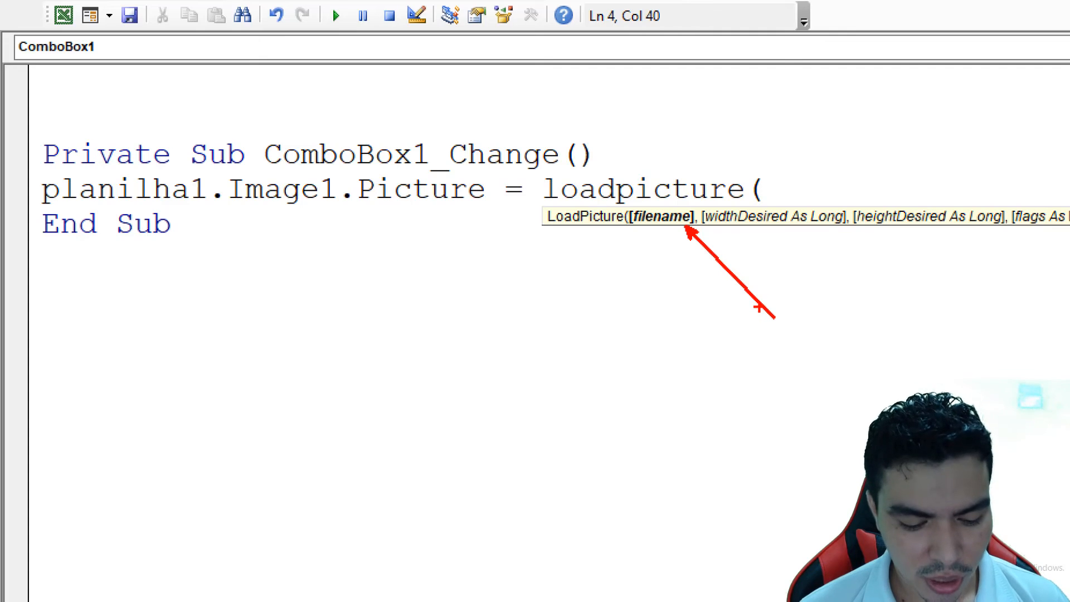
{"action": "key", "text": "Escape"}
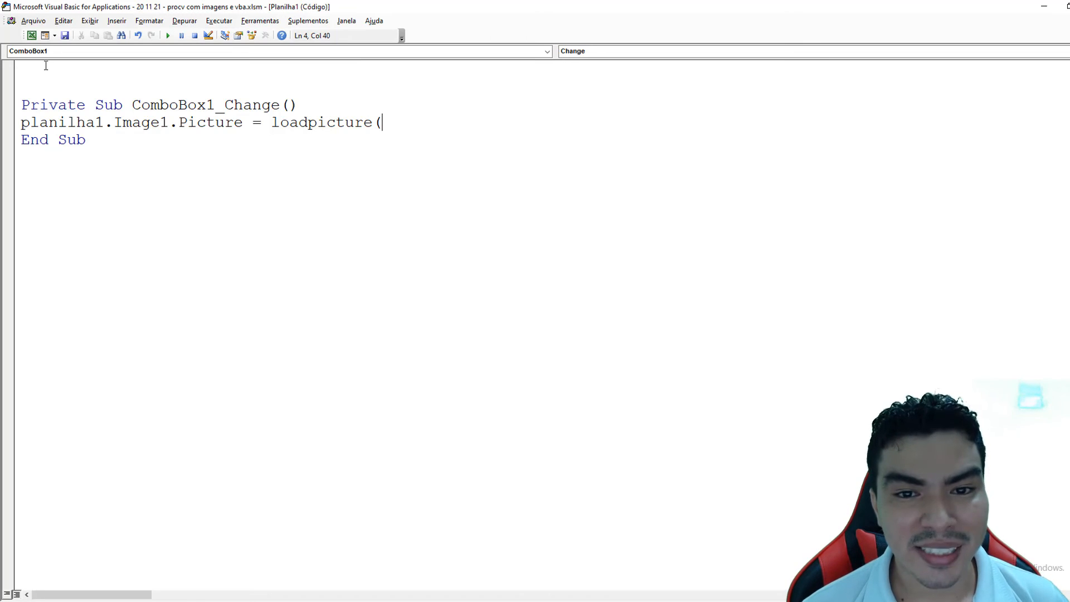
Begin the loadpicture file name argument with the workbook folder and a backslash: thisworkbook.Path &"\"
{"action": "type", "text": "thiswor"}
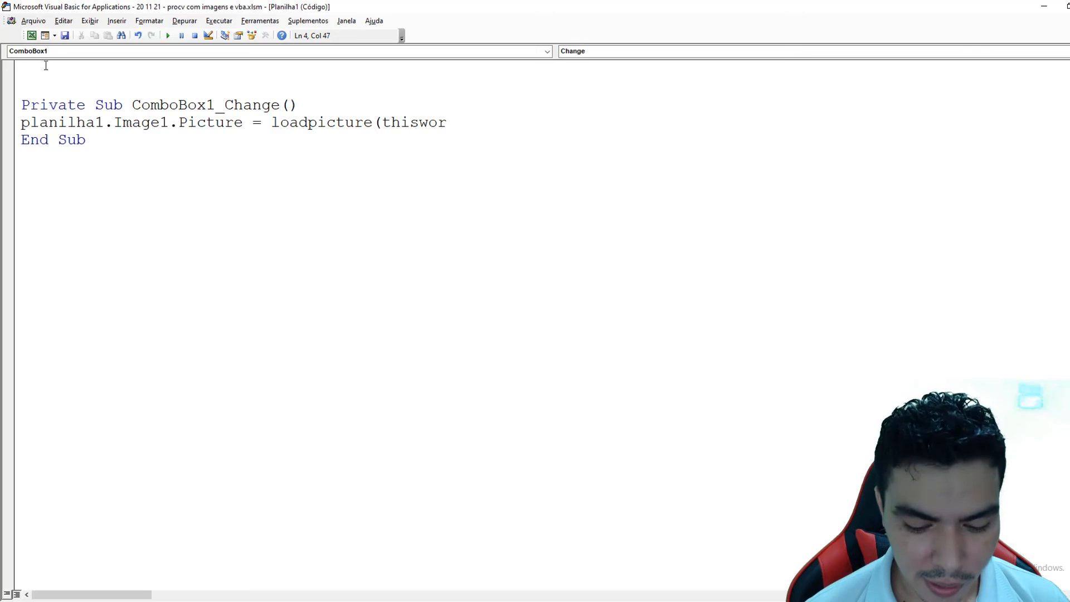
{"action": "type", "text": "kbook"}
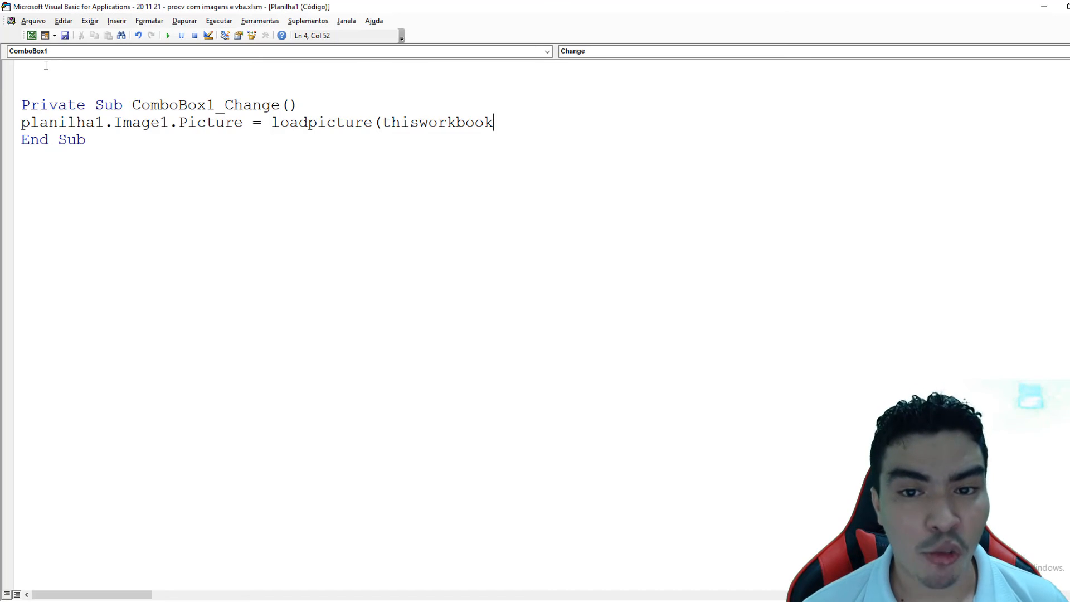
{"action": "type", "text": "pat"}
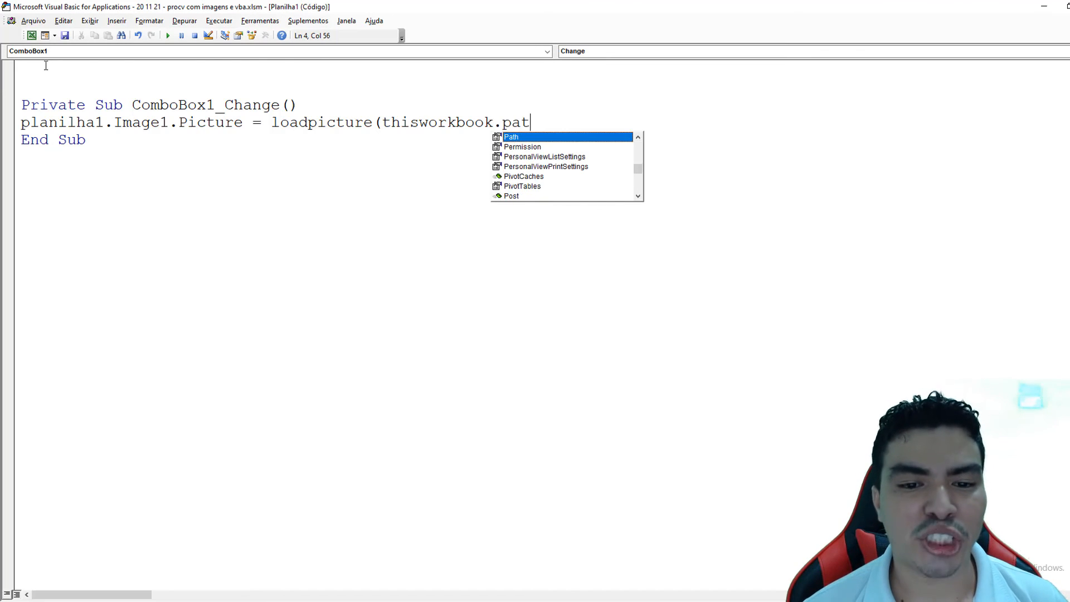
{"action": "key", "text": "Tab"}
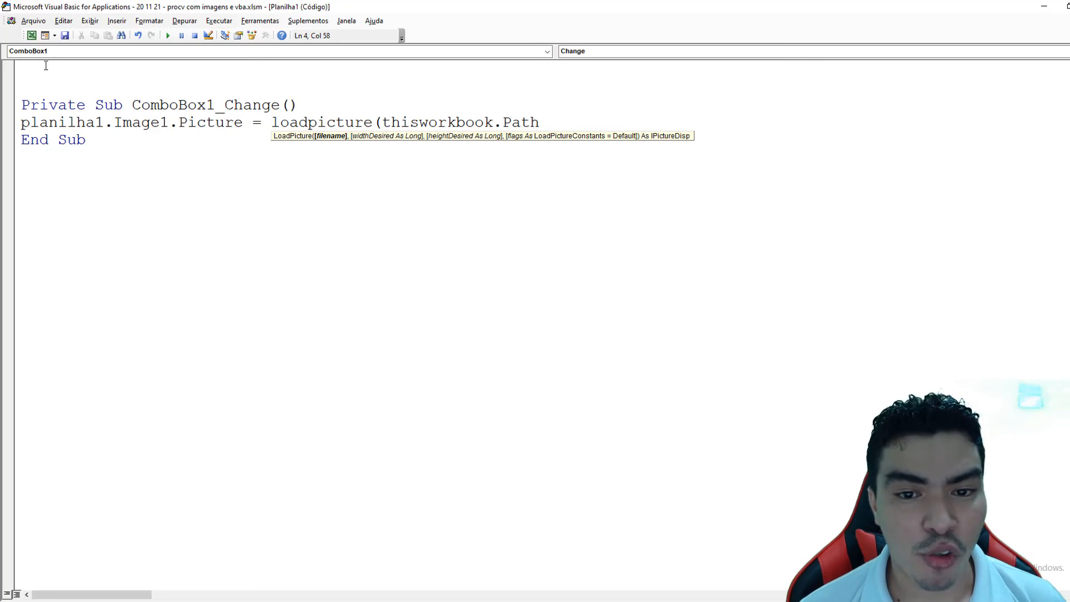
{"action": "type", "text": "&"}
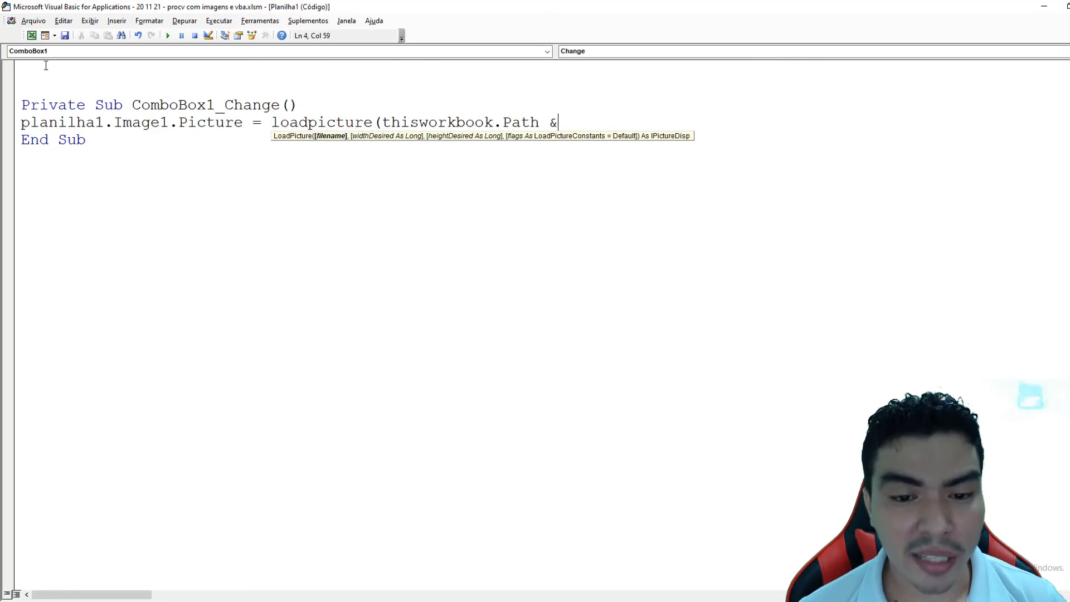
{"action": "type", "text": "\""}
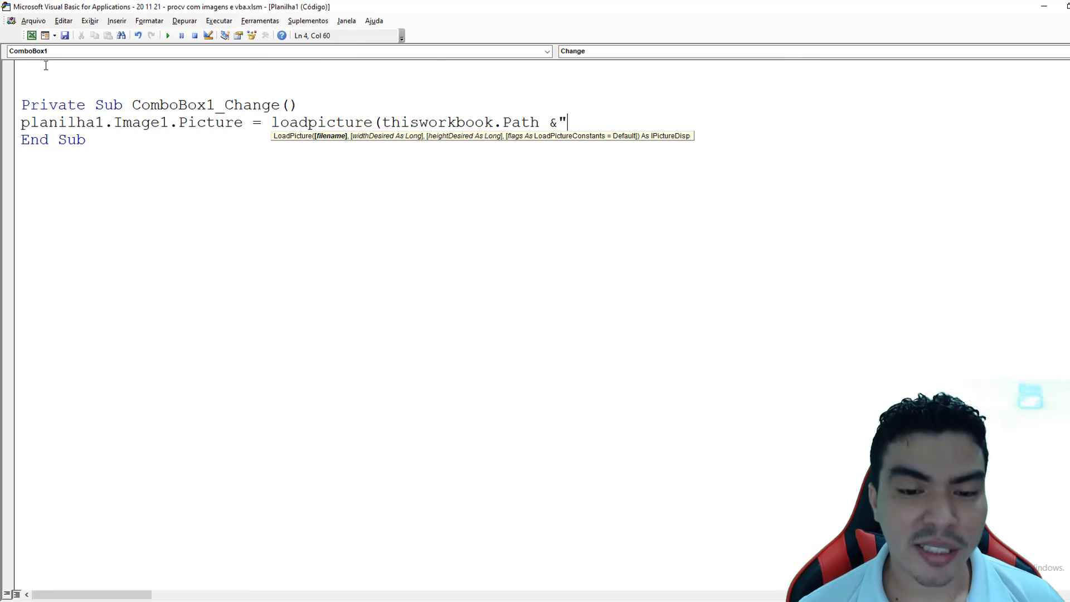
{"action": "type", "text": "\\\""}
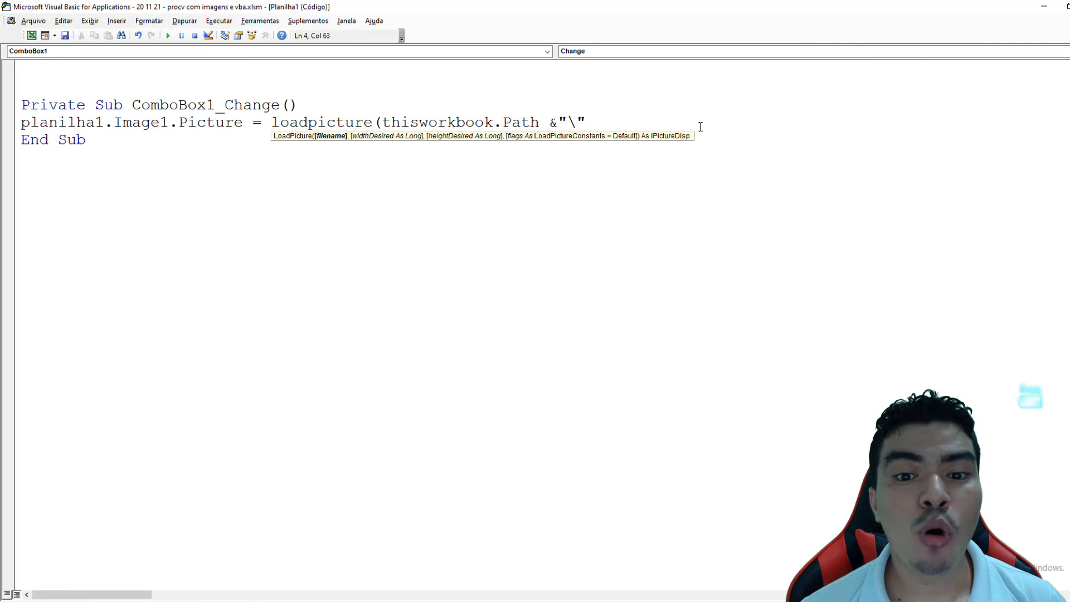
Complete the loadpicture argument by appending & planilha1.ComboBox1.Text & ".jpg" and close the parenthesis
{"action": "type", "text": "& "}
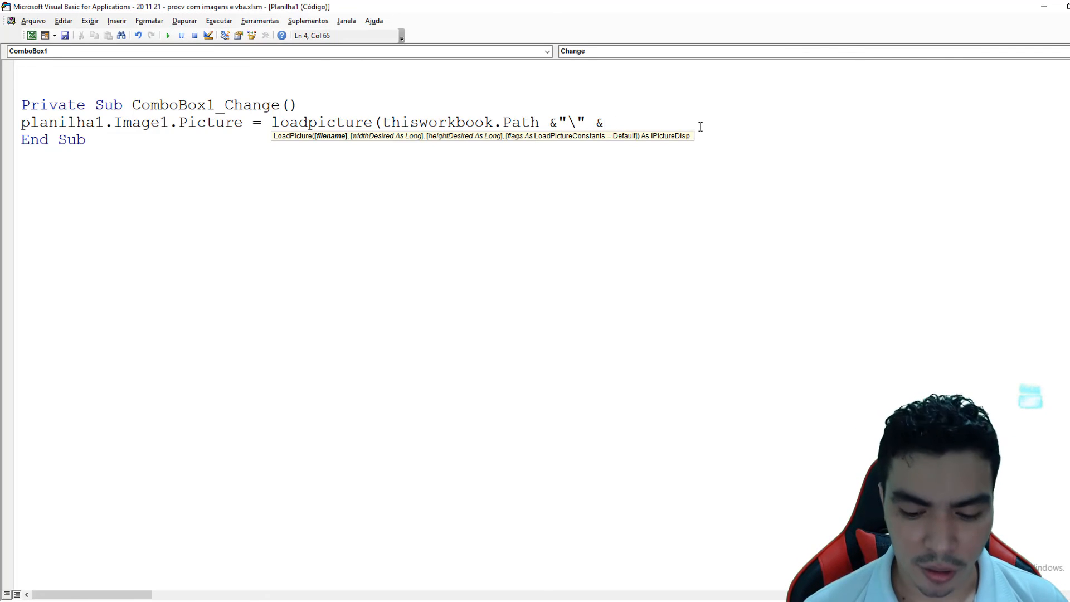
{"action": "type", "text": "planilha"}
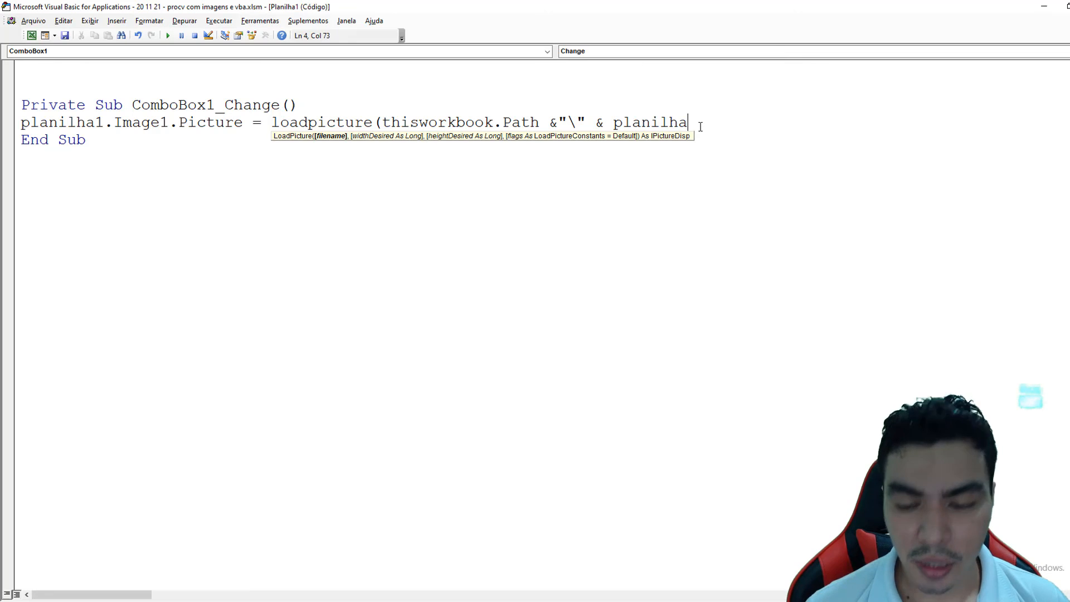
{"action": "type", "text": "1.com"}
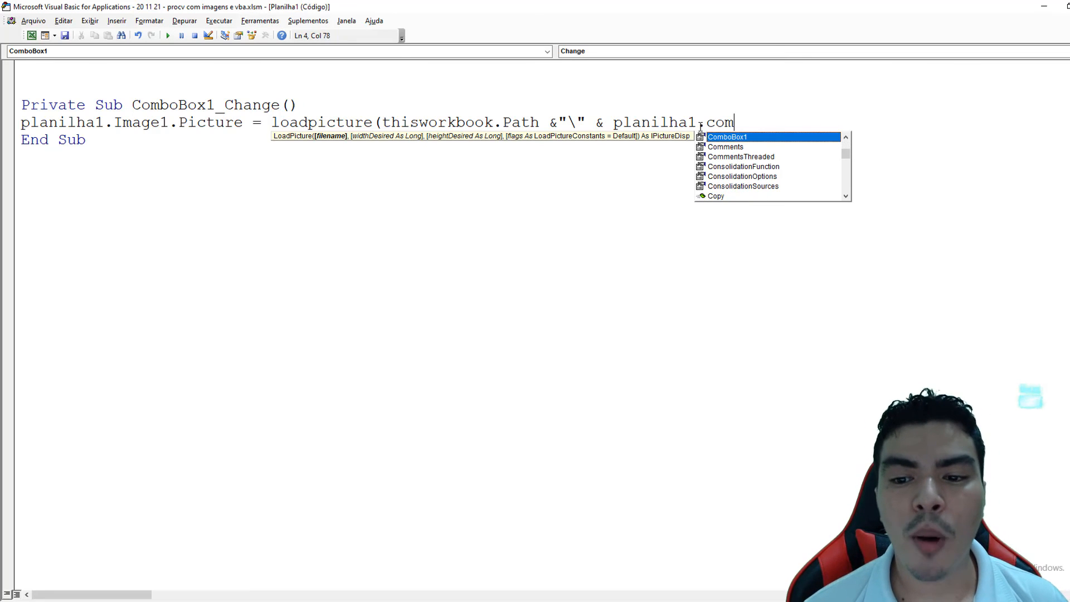
{"action": "key", "text": "Tab"}
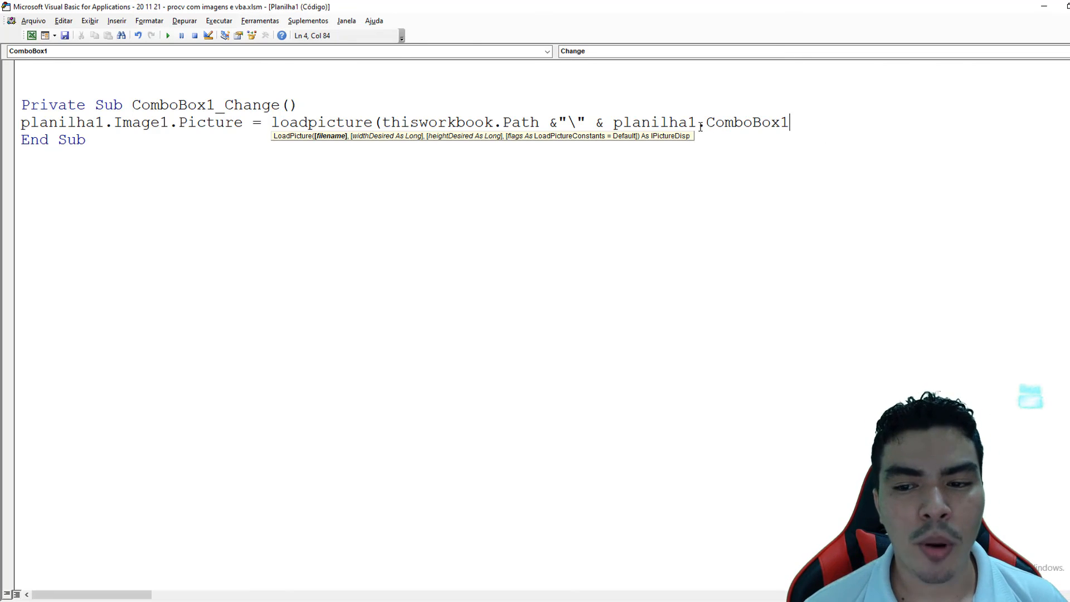
{"action": "type", "text": ".te"}
{"action": "key", "text": "Tab"}
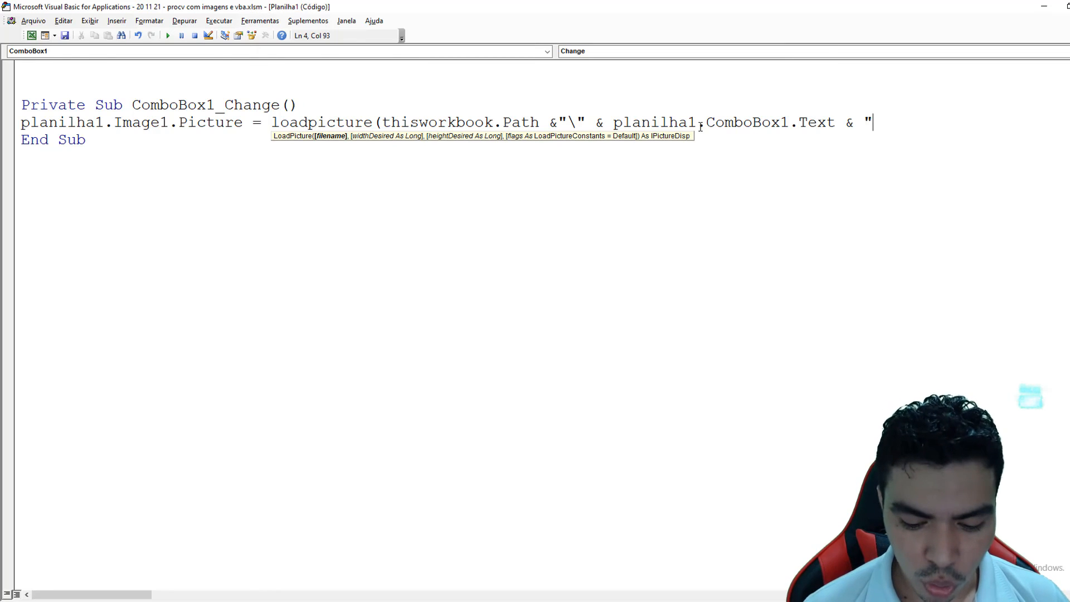
{"action": "type", "text": "pg"}
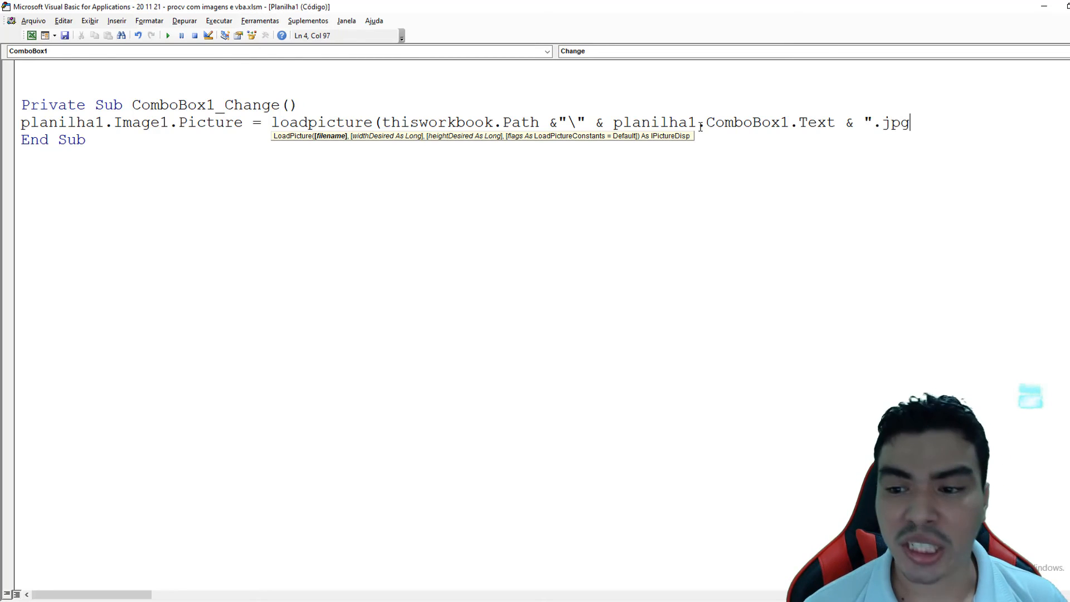
{"action": "type", "text": "\")"}
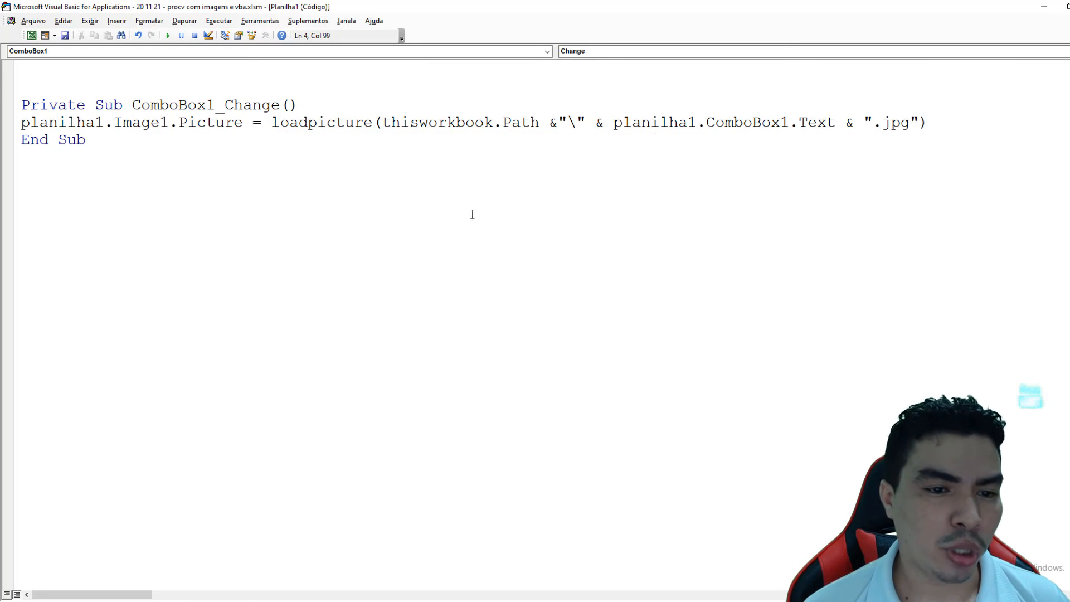
Review the finished Image1.Picture statement in ComboBox1_Change and the image files in the 20 11 21 folder
{"action": "left_click", "coordinate": [434, 221]}
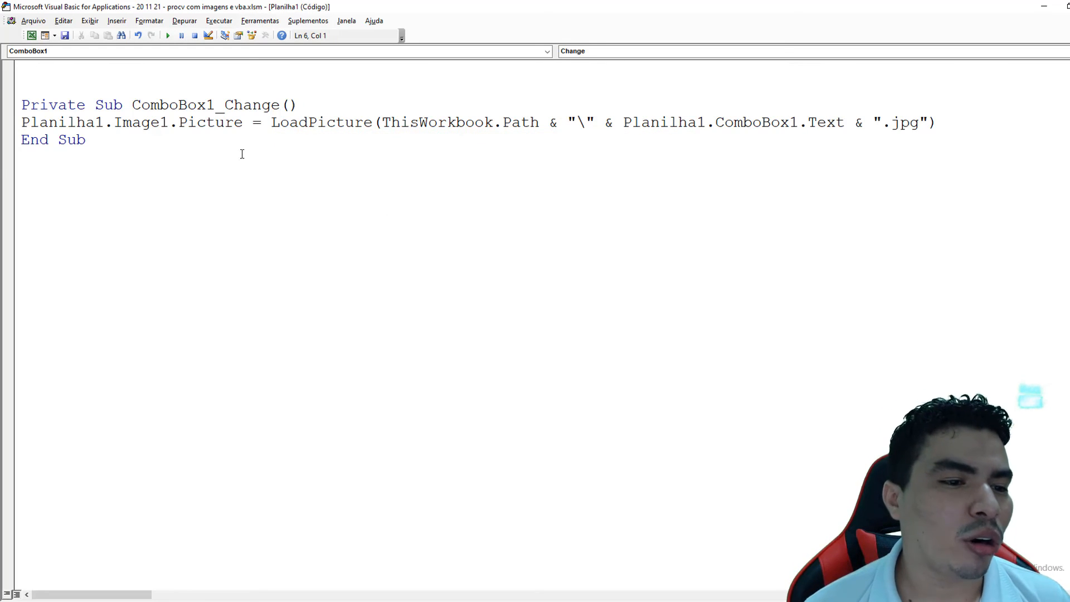
{"action": "left_click_drag", "start_coordinate": [239, 124], "coordinate": [122, 123]}
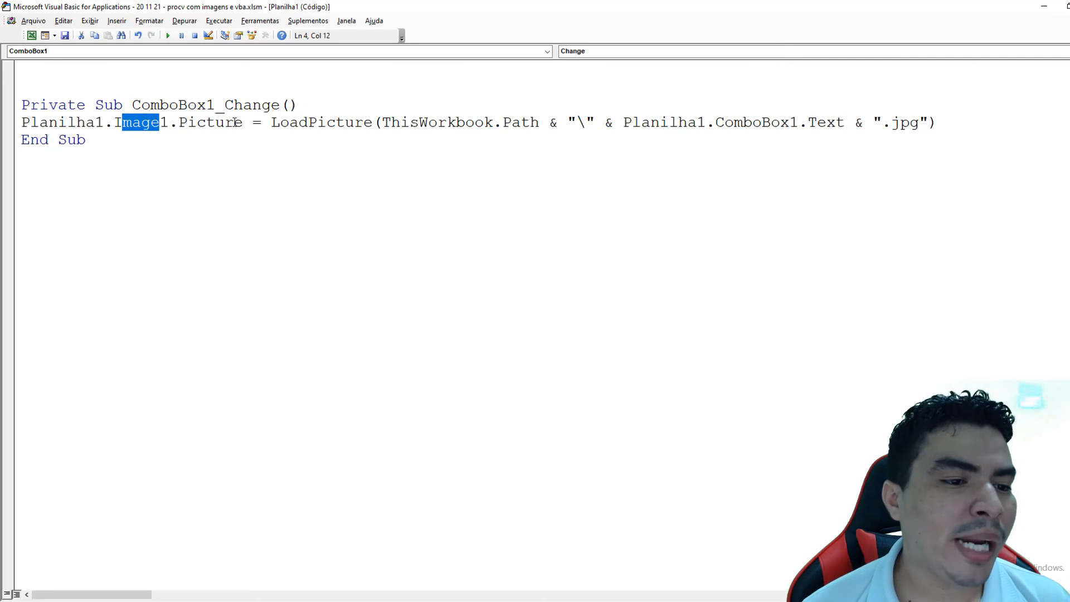
{"action": "left_click_drag", "start_coordinate": [269, 122], "coordinate": [925, 127]}
{"action": "left_click", "coordinate": [363, 171]}
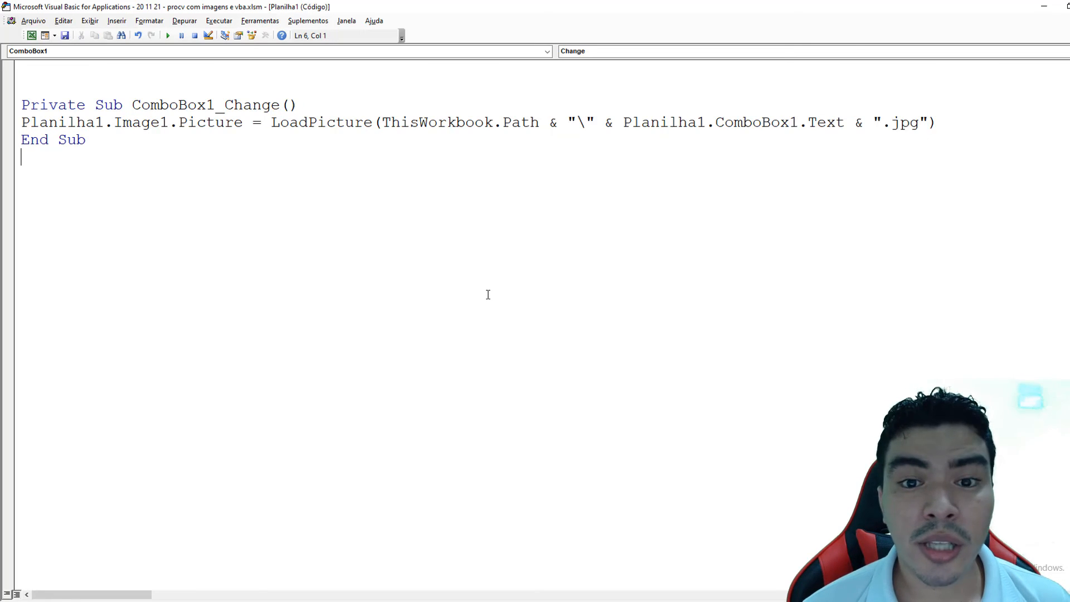
{"action": "key", "text": "alt+Tab"}
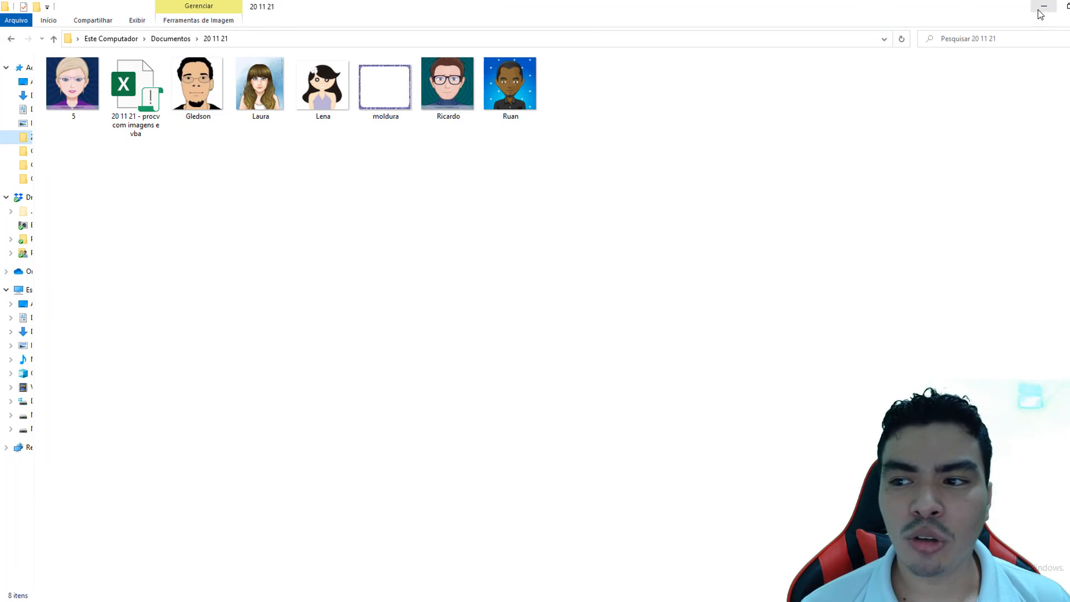
{"action": "left_click", "coordinate": [1039, 12]}
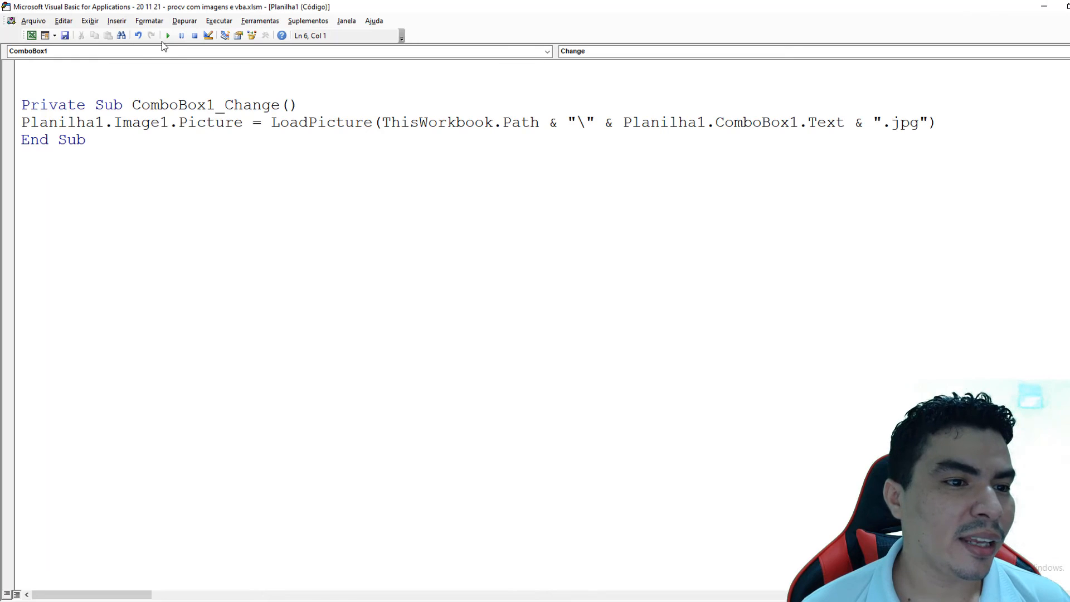
Return to the Planilha1 worksheet and test the ActiveX combo box by choosing its first and second entries
{"action": "left_click", "coordinate": [31, 35]}
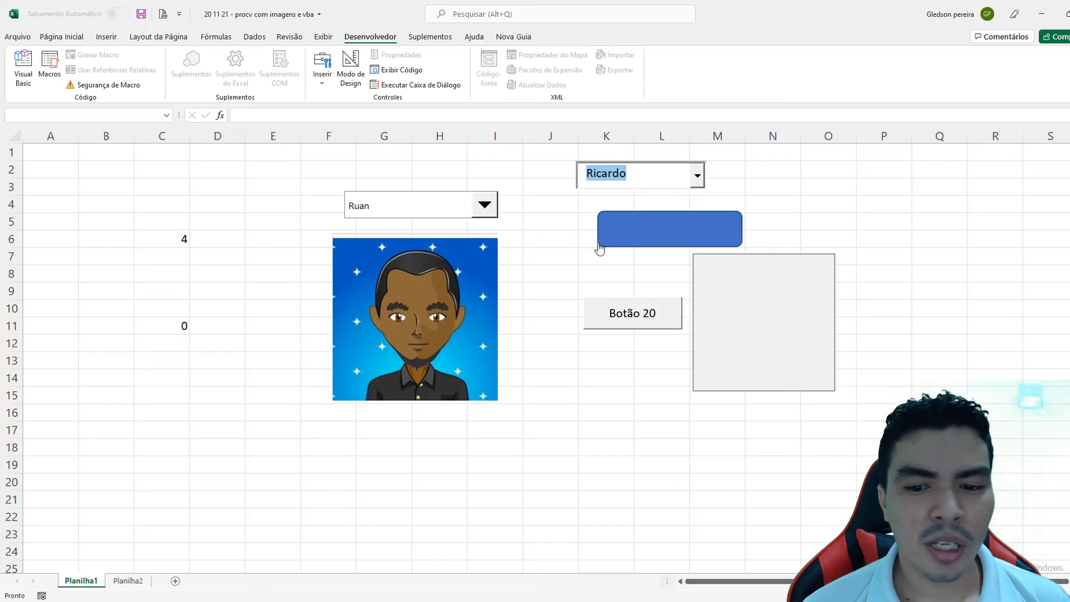
{"action": "left_click", "coordinate": [556, 255]}
{"action": "left_click", "coordinate": [697, 175]}
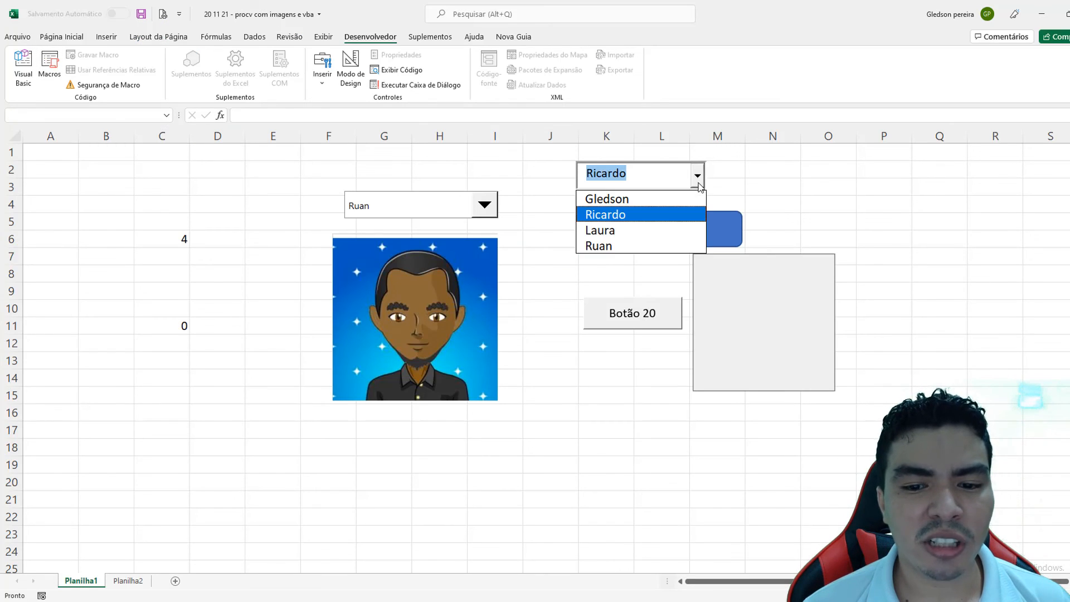
{"action": "left_click", "coordinate": [627, 200]}
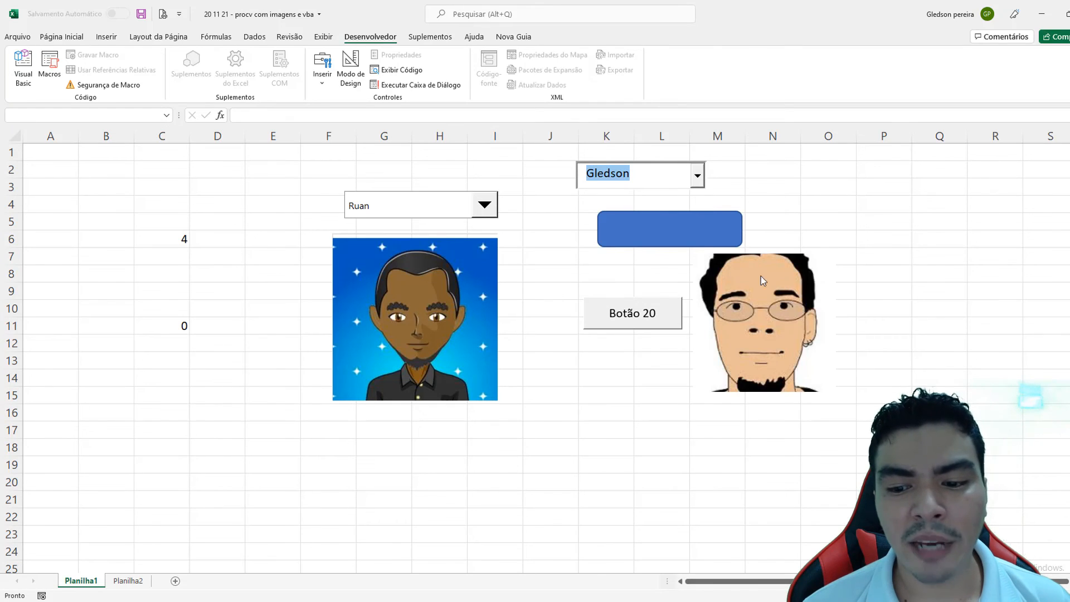
{"action": "left_click", "coordinate": [698, 176]}
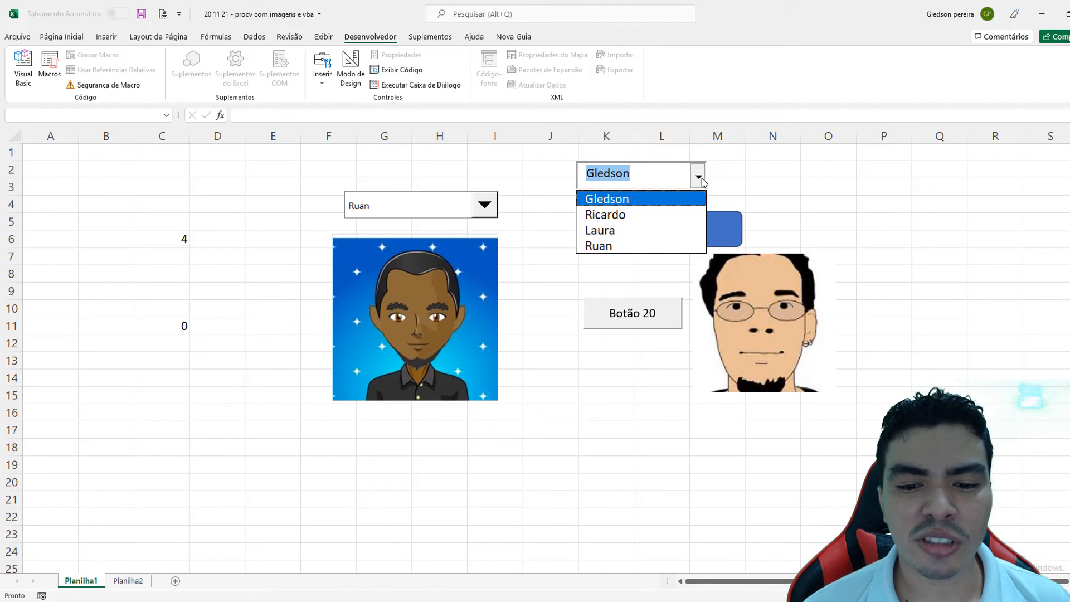
{"action": "left_click", "coordinate": [656, 216]}
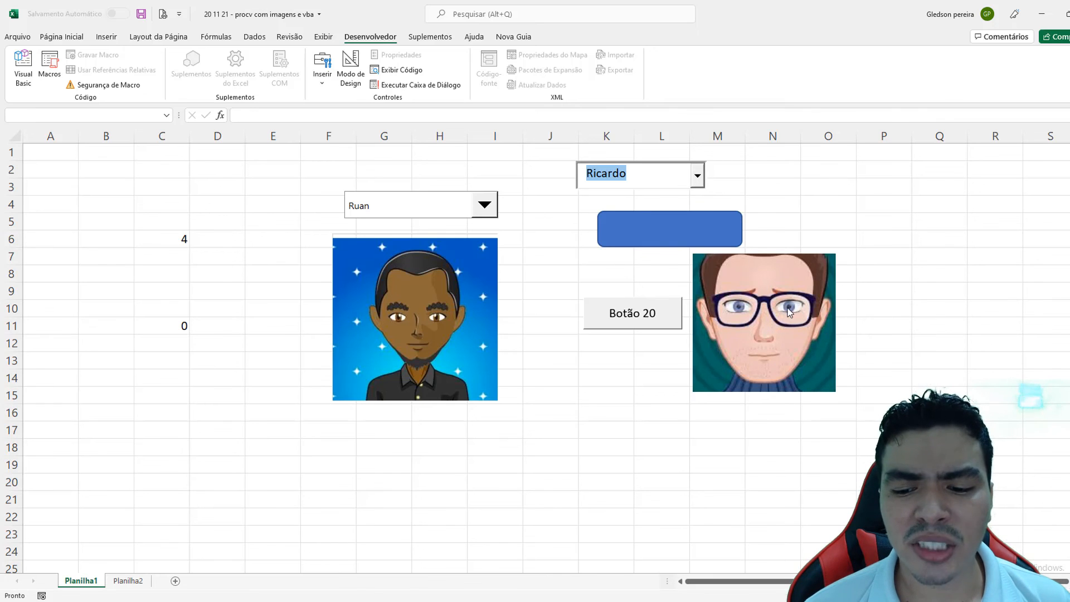
In design mode, set the Image1 control's PictureSizeMode property to 1 - fmPictureSizeModeStretch and close its properties
{"action": "left_click", "coordinate": [350, 74]}
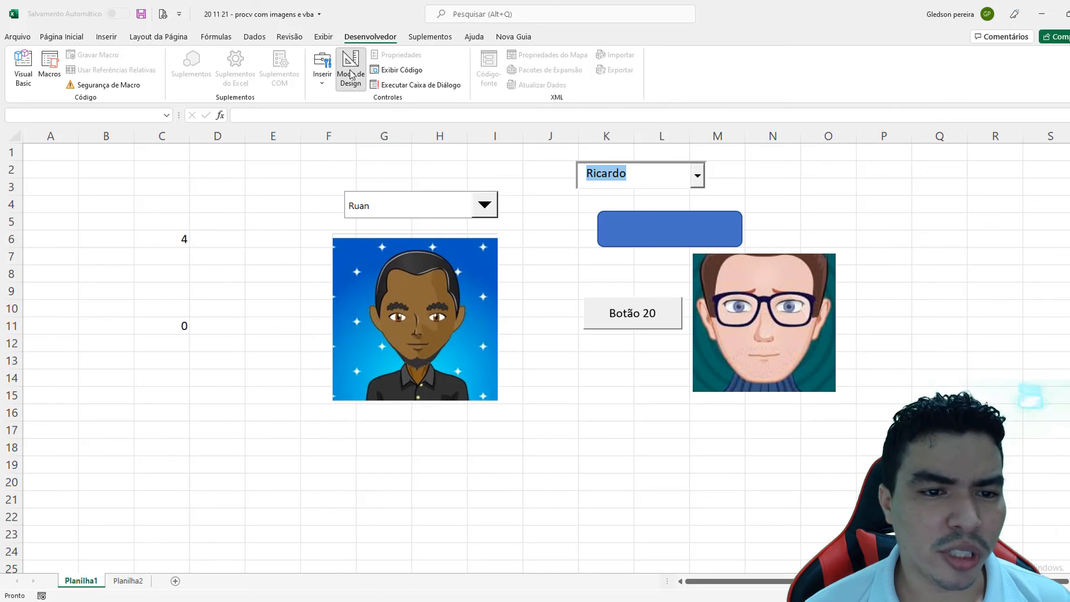
{"action": "left_click", "coordinate": [752, 273]}
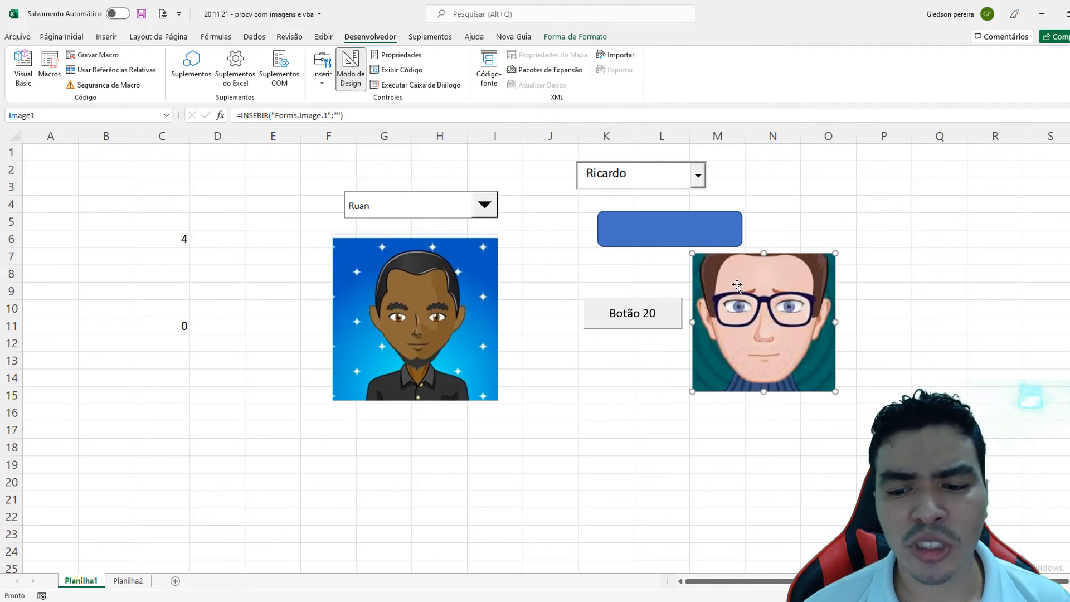
{"action": "left_click", "coordinate": [397, 54]}
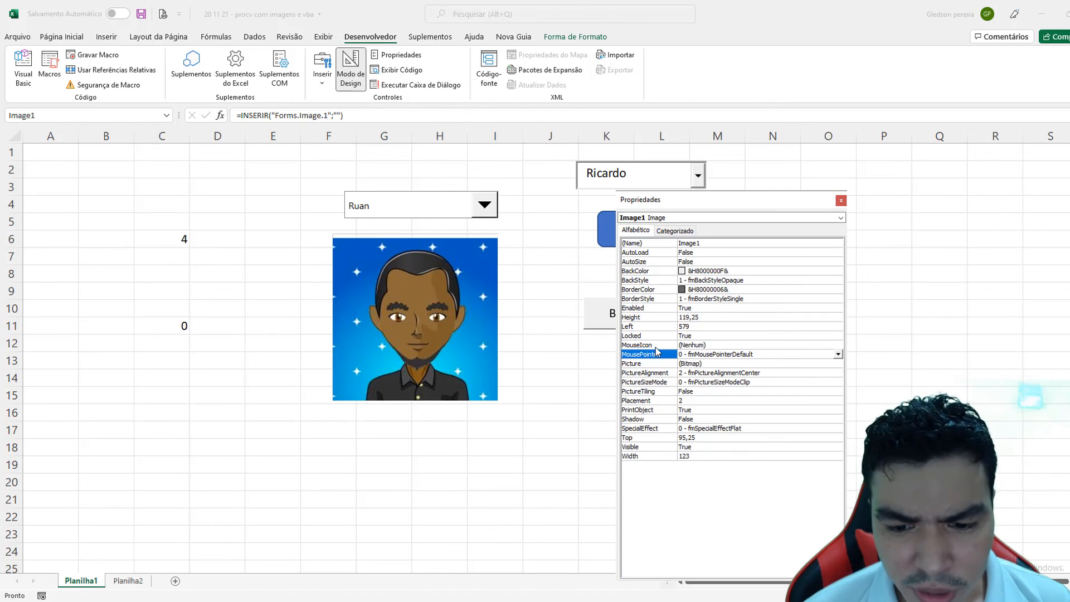
{"action": "left_click", "coordinate": [646, 382]}
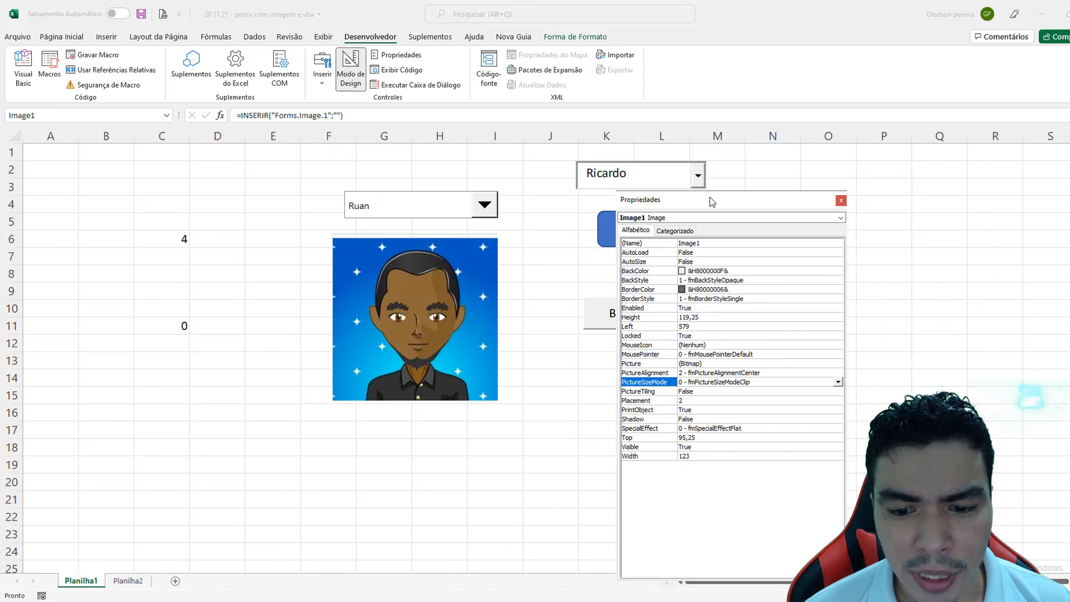
{"action": "left_click_drag", "start_coordinate": [715, 201], "coordinate": [314, 161]}
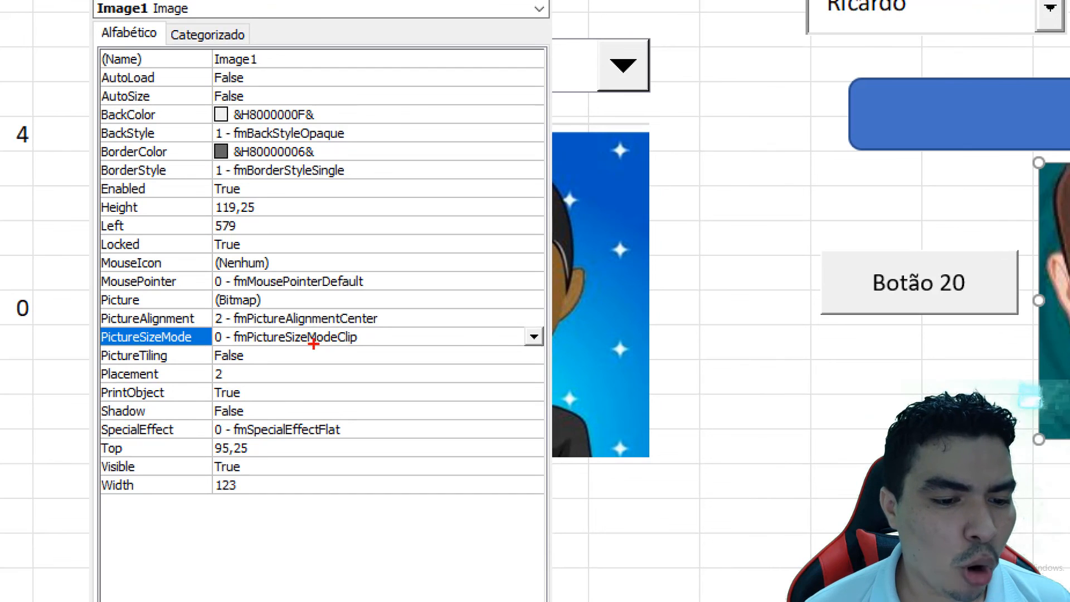
{"action": "left_click_drag", "start_coordinate": [359, 343], "coordinate": [439, 405]}
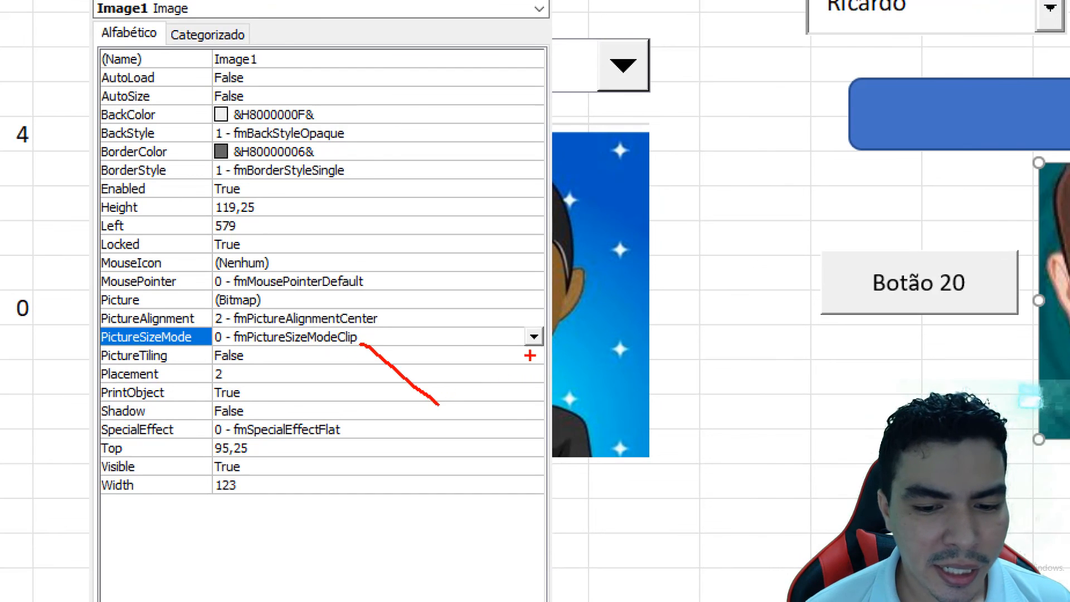
{"action": "mouse_move", "coordinate": [512, 315]}
{"action": "left_mouse_down"}
{"action": "mouse_move", "coordinate": [513, 330]}
{"action": "mouse_move", "coordinate": [562, 330]}
{"action": "mouse_move", "coordinate": [513, 316]}
{"action": "left_mouse_up"}
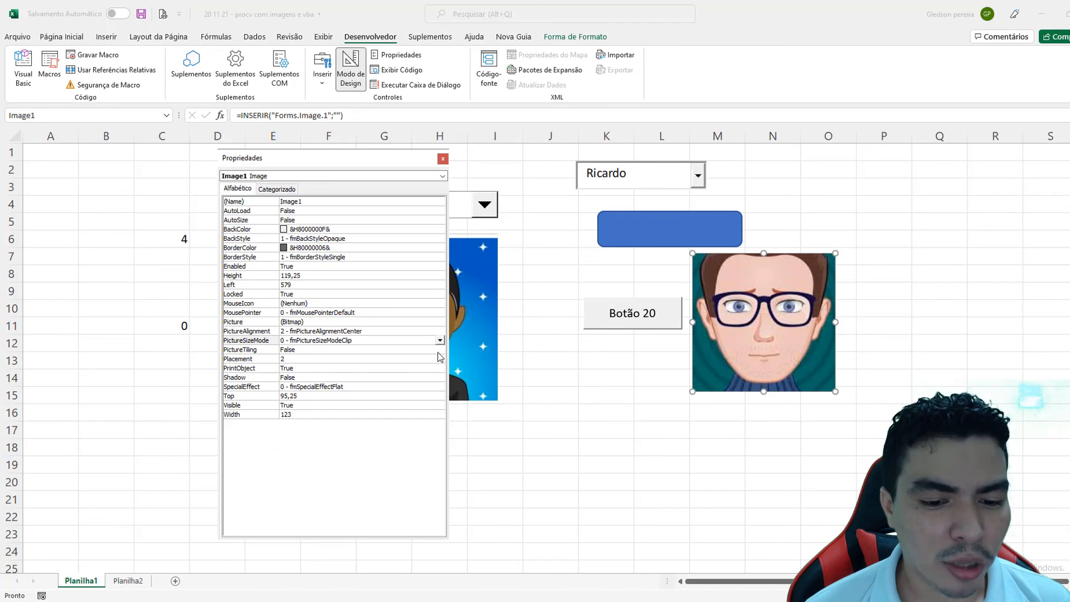
{"action": "left_click", "coordinate": [534, 337]}
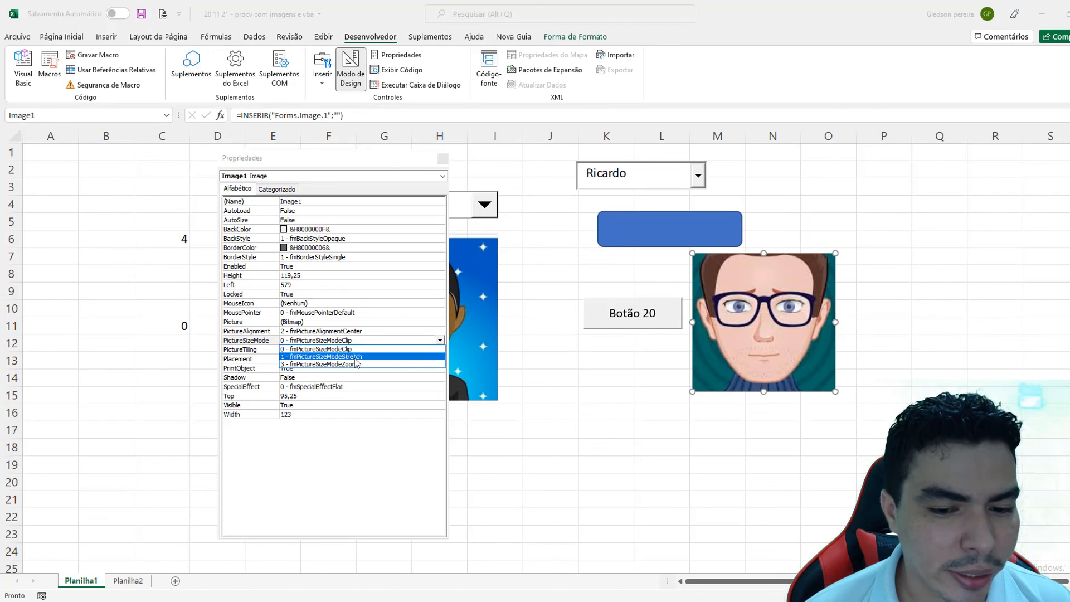
{"action": "left_click", "coordinate": [354, 356]}
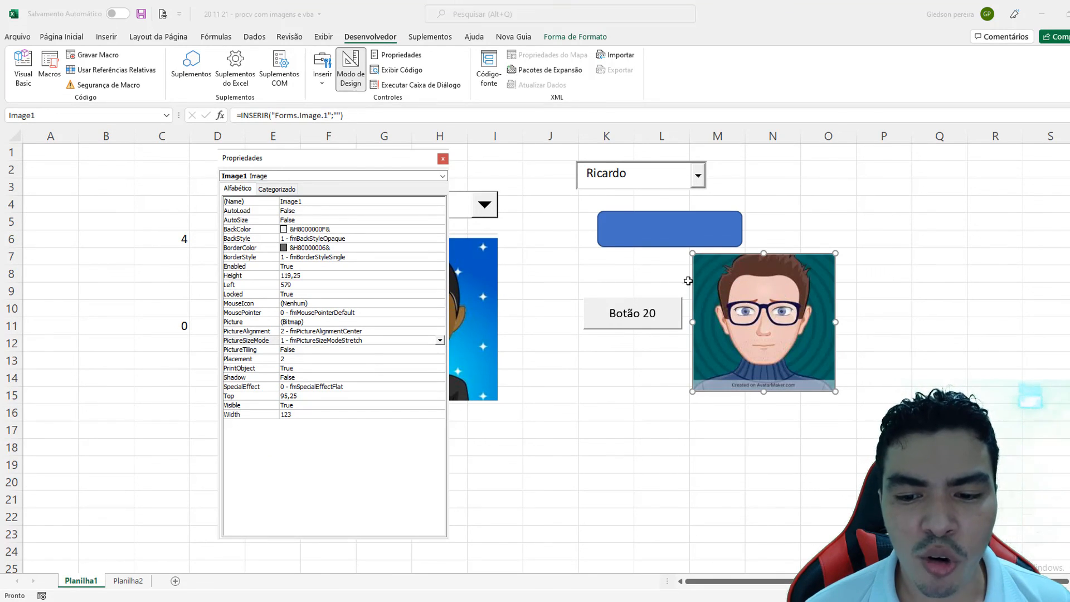
{"action": "left_click", "coordinate": [443, 159]}
Leave design mode and choose the fourth entry in the ActiveX combo box to test the stretched picture
{"action": "left_click", "coordinate": [791, 168]}
{"action": "left_click", "coordinate": [701, 177]}
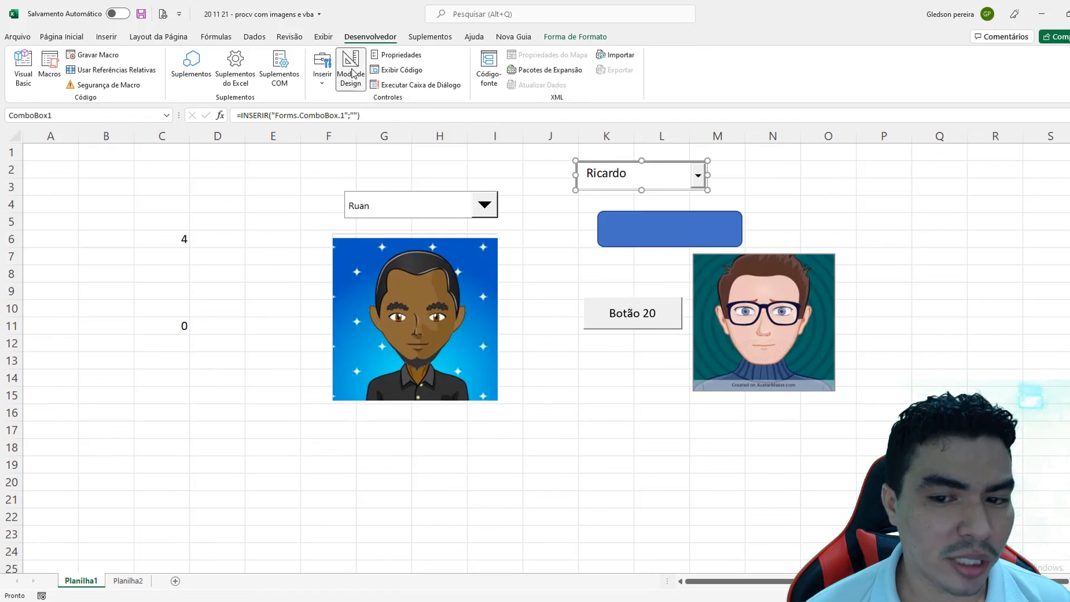
{"action": "left_click", "coordinate": [351, 73]}
{"action": "left_click", "coordinate": [700, 177]}
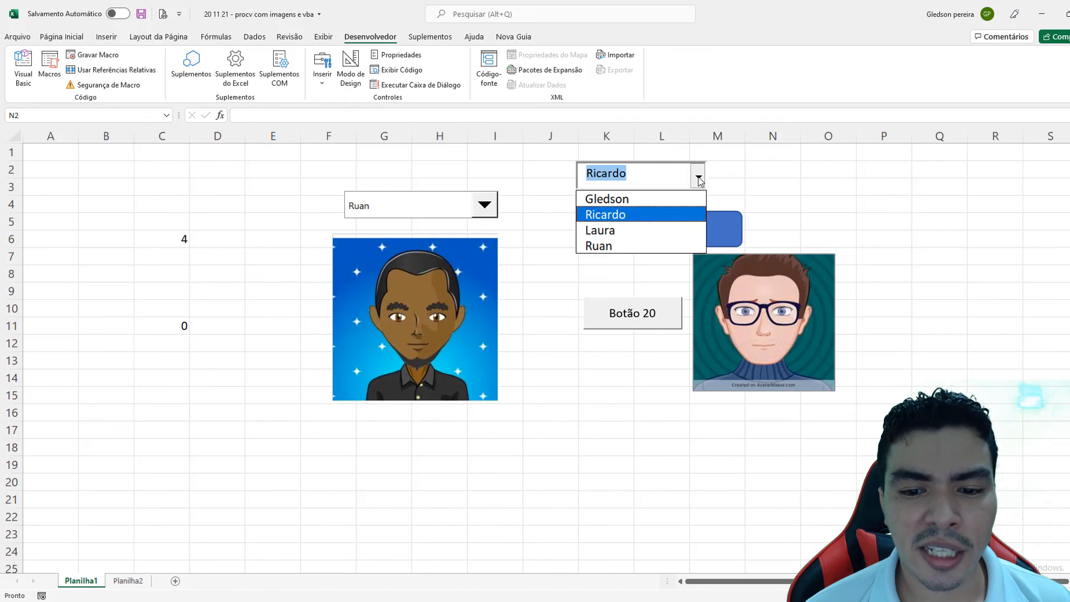
{"action": "left_click", "coordinate": [651, 246]}
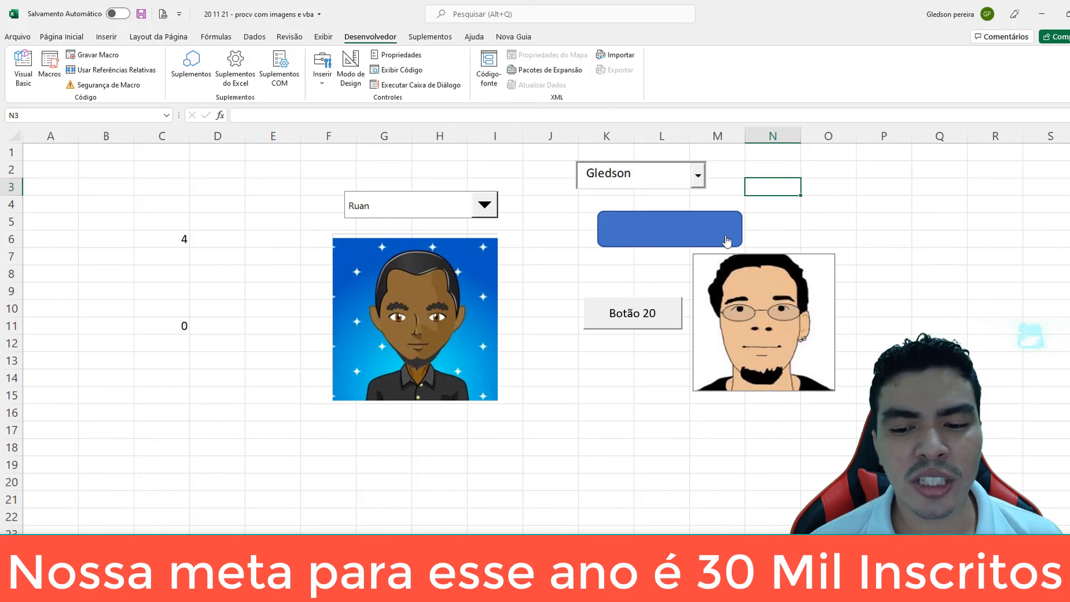
Choose the second entry in both the form-control combo box and the ActiveX combo box to compare their pictures
{"action": "left_click", "coordinate": [484, 205]}
{"action": "left_click", "coordinate": [467, 237]}
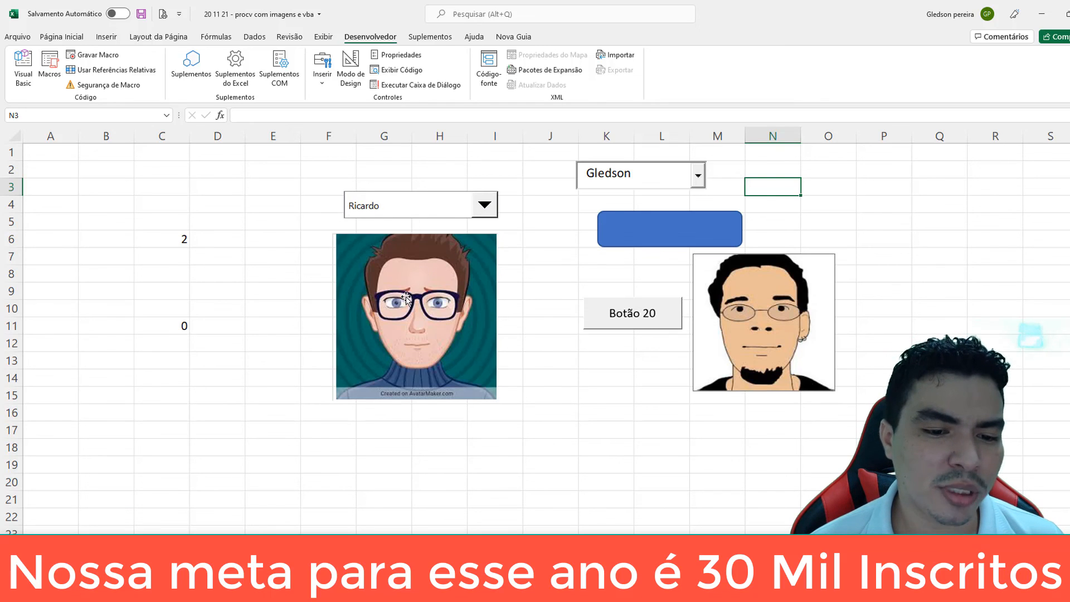
{"action": "left_click", "coordinate": [698, 176]}
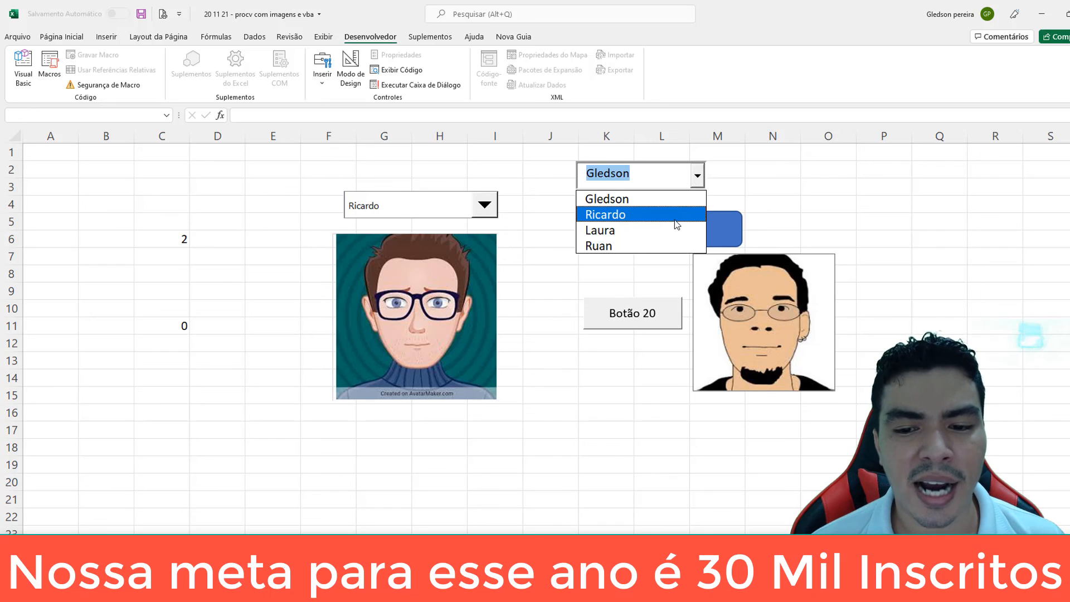
{"action": "left_click", "coordinate": [667, 217]}
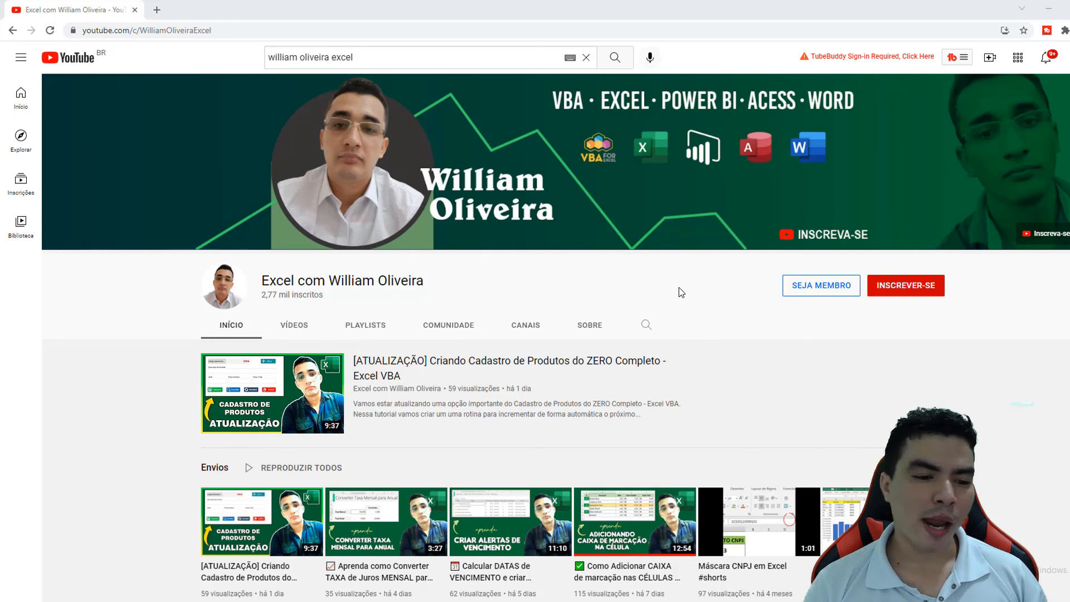
Switch to YouTube in the browser and subscribe to the displayed Excel channel
{"action": "left_click", "coordinate": [910, 294]}
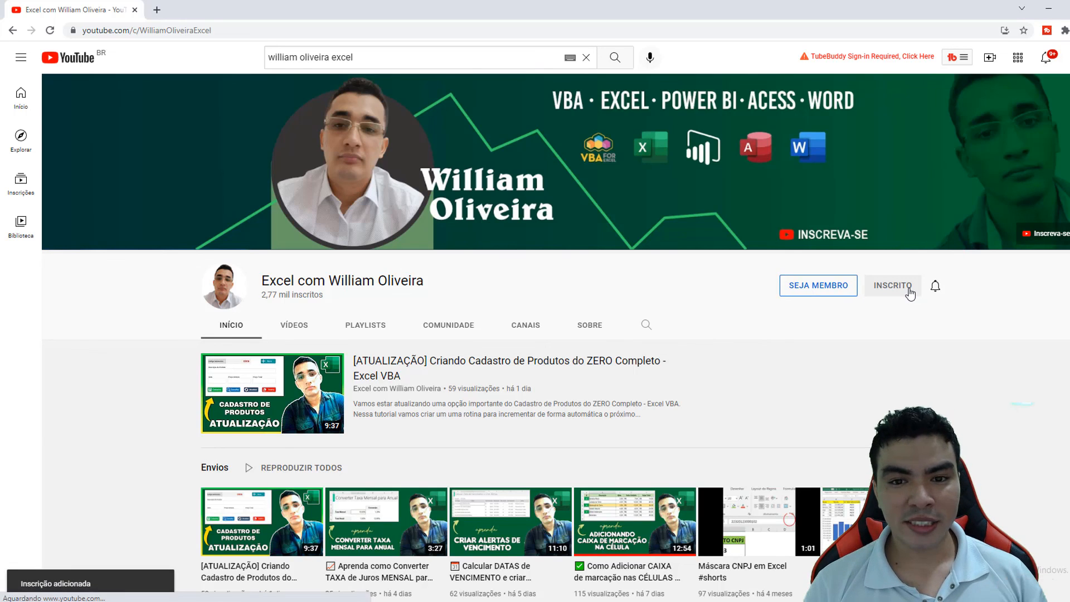